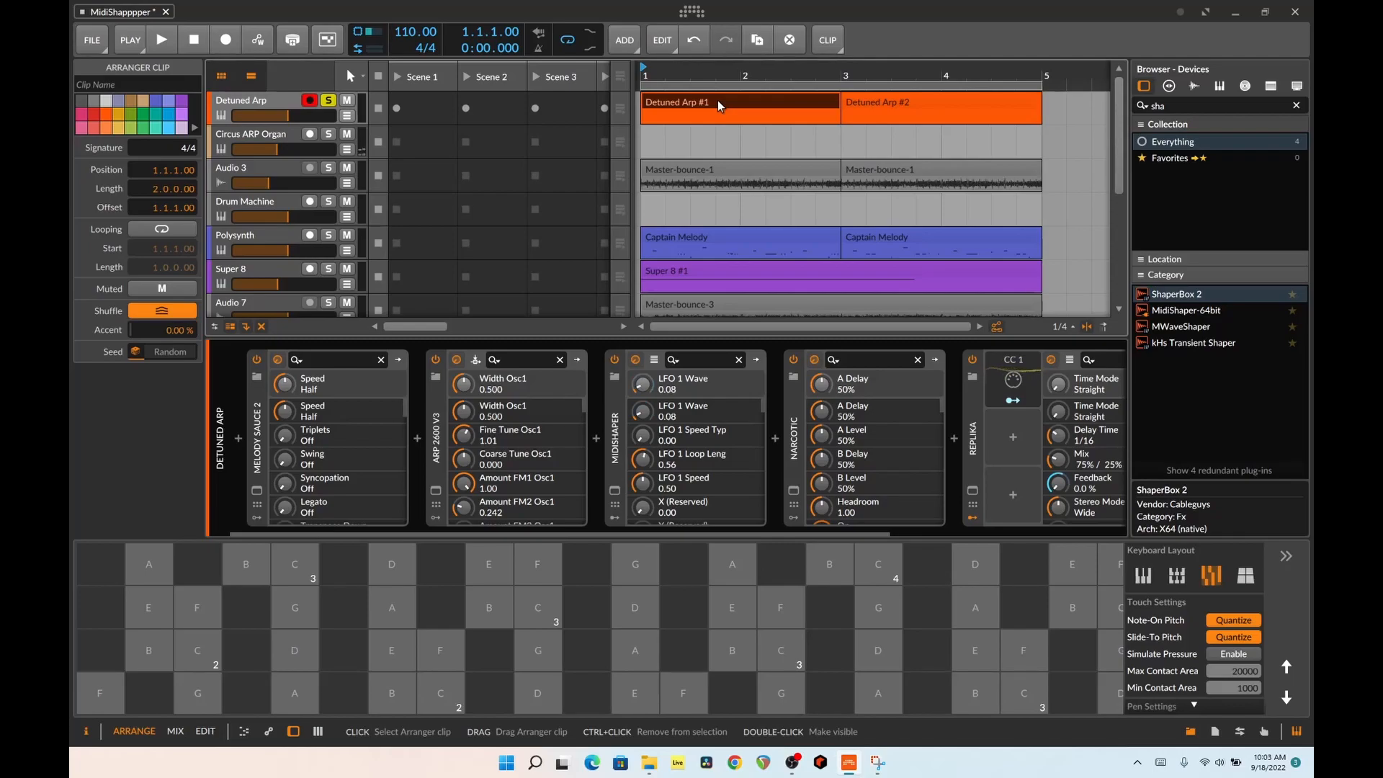
Open the Narcotic plug-in on the Detuned Arp track, look through its Extreme and Detuned preset categories, and close it
click(795, 438)
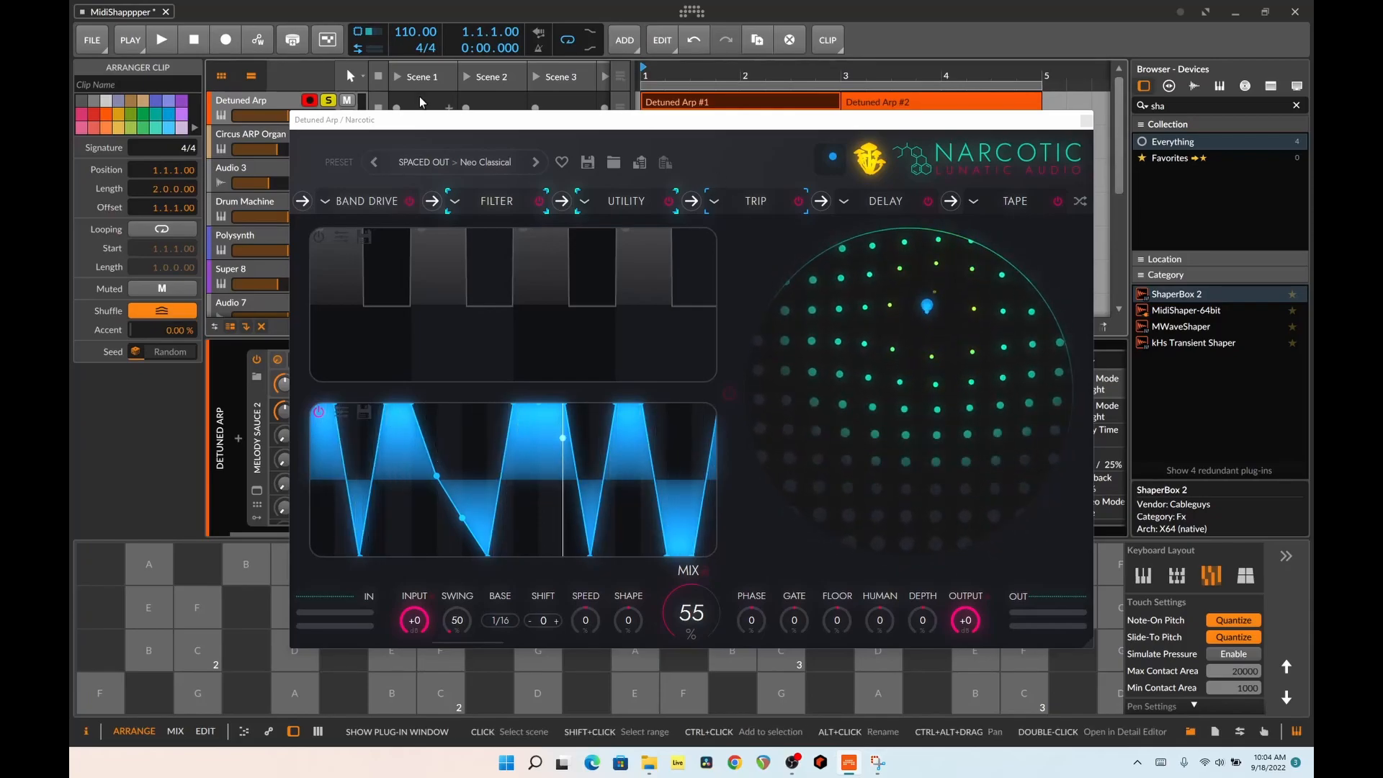
click(481, 162)
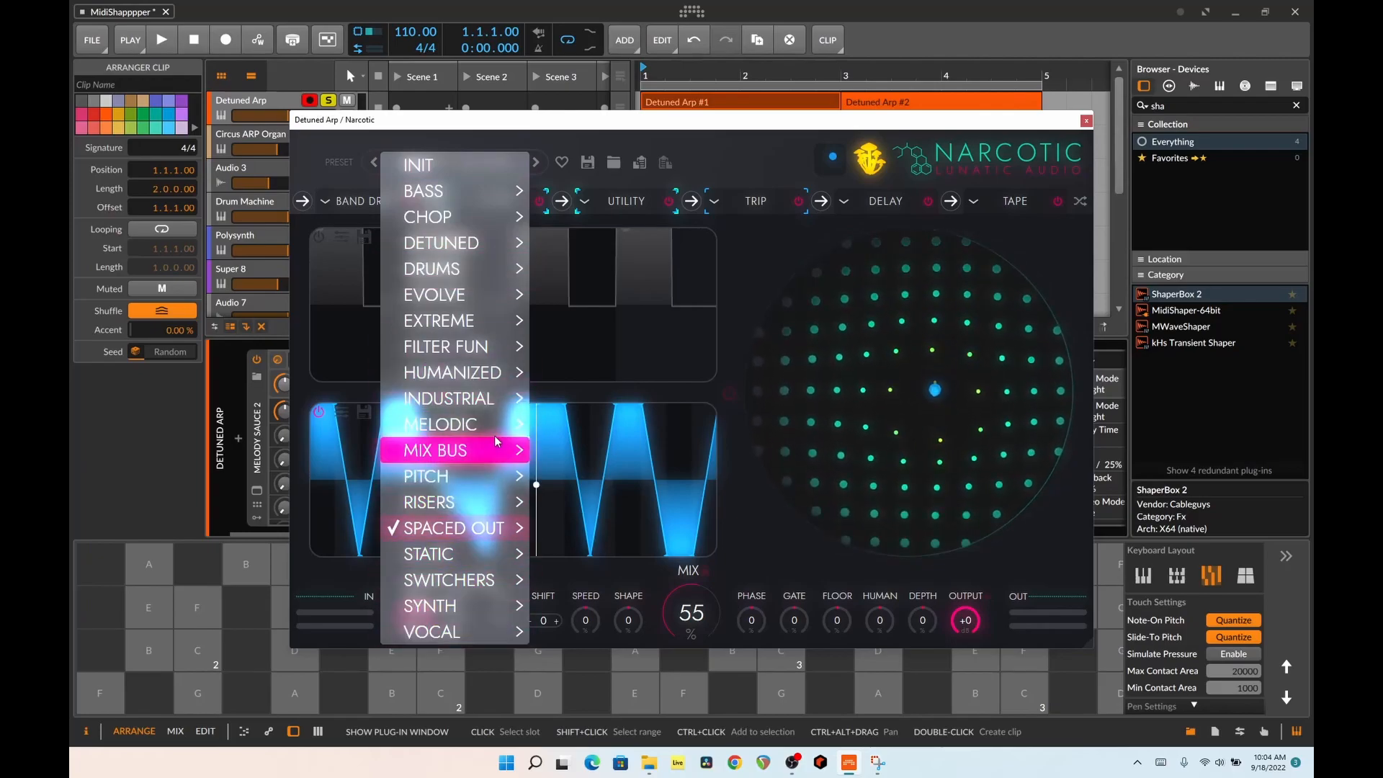
mouse_move(483, 323)
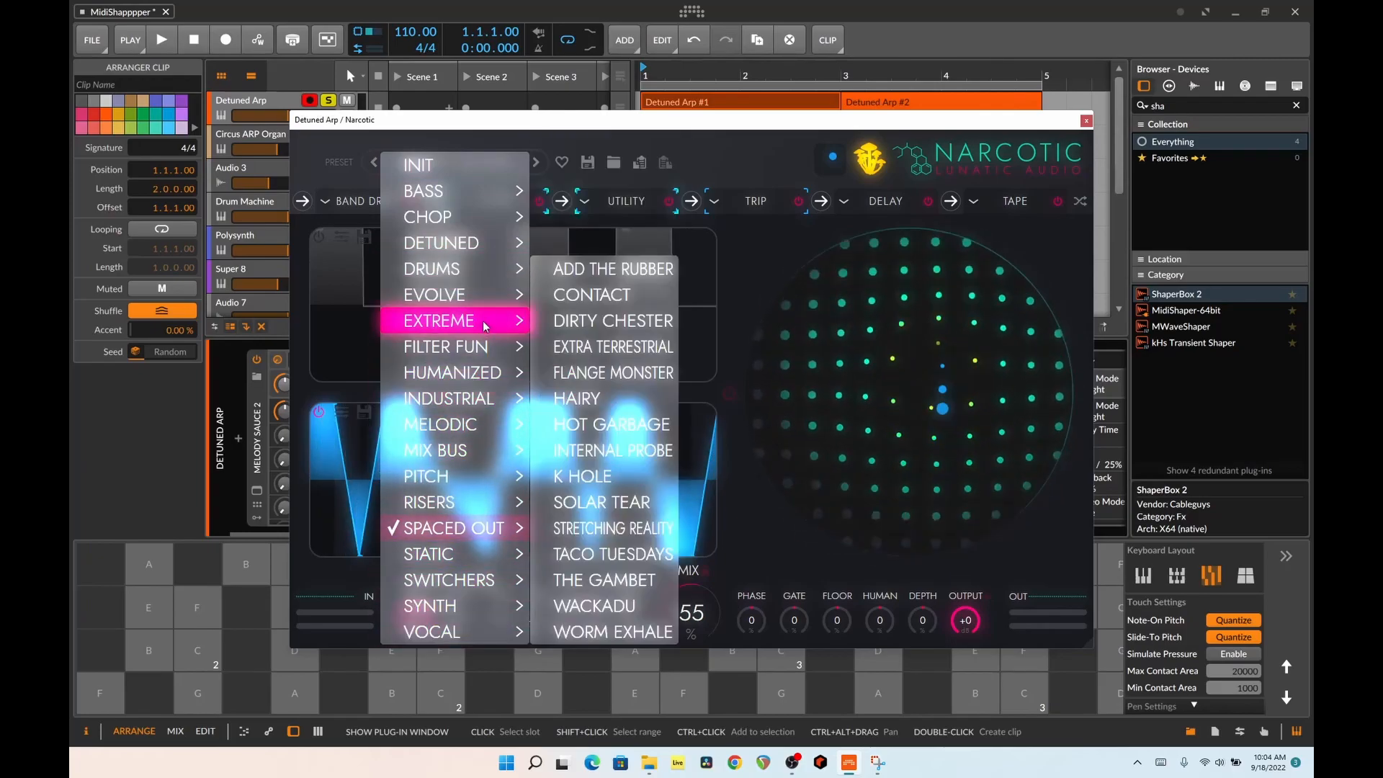
mouse_move(492, 242)
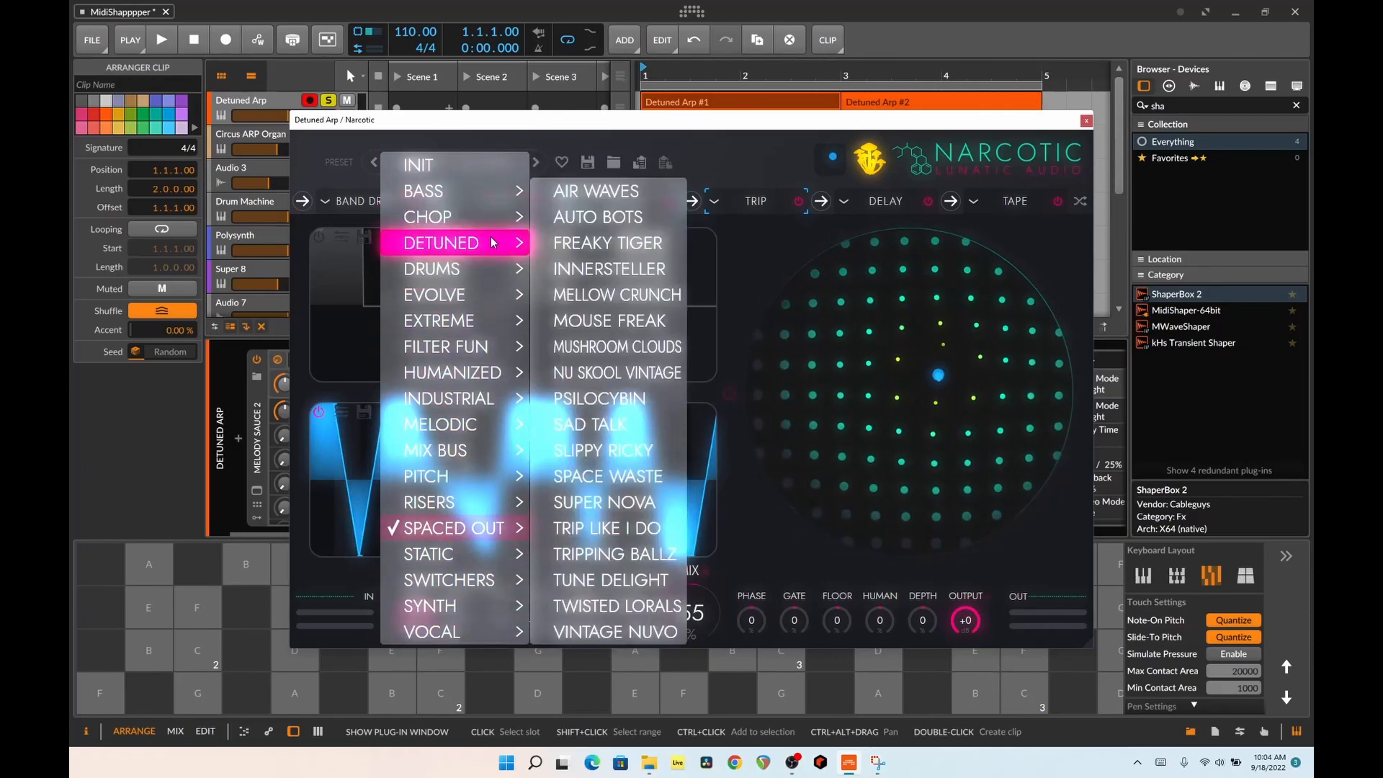
drag(501, 126, 543, 119)
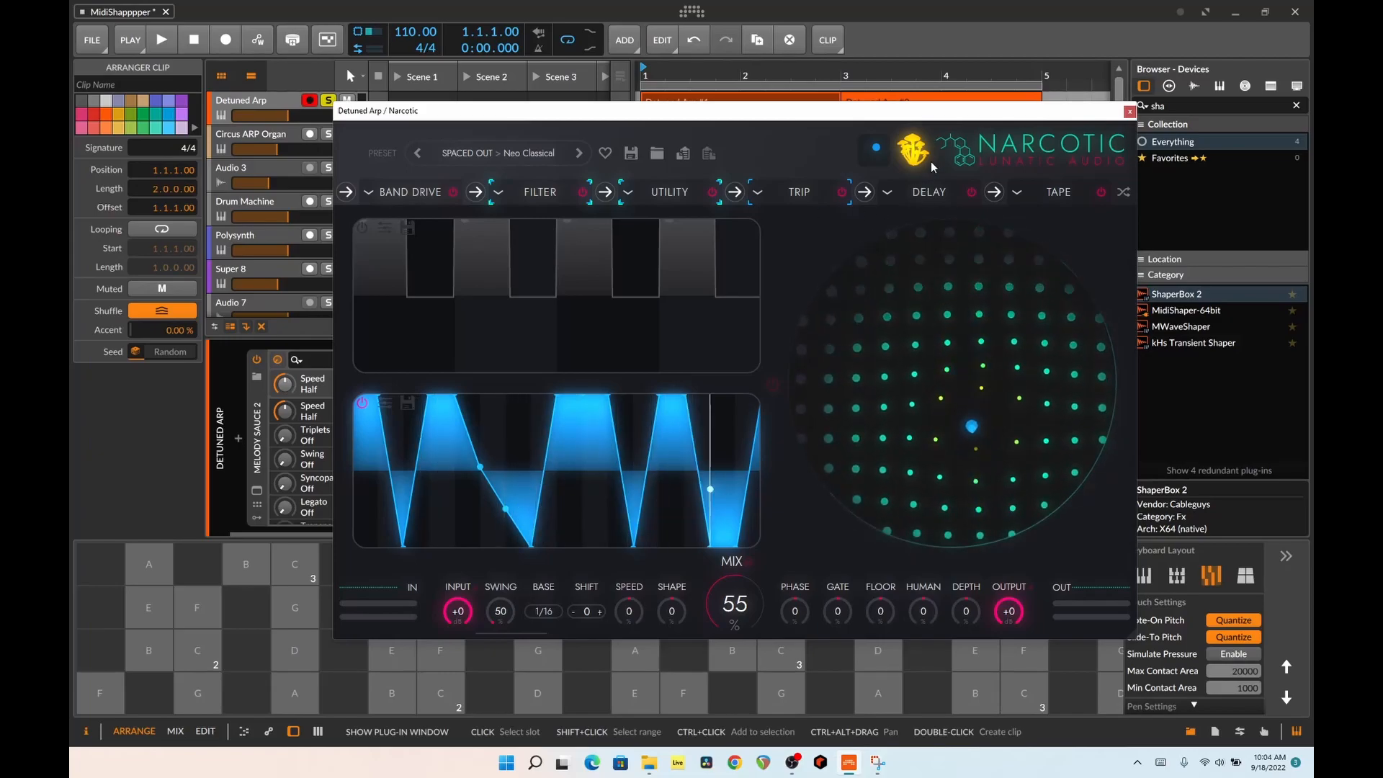
click(1129, 113)
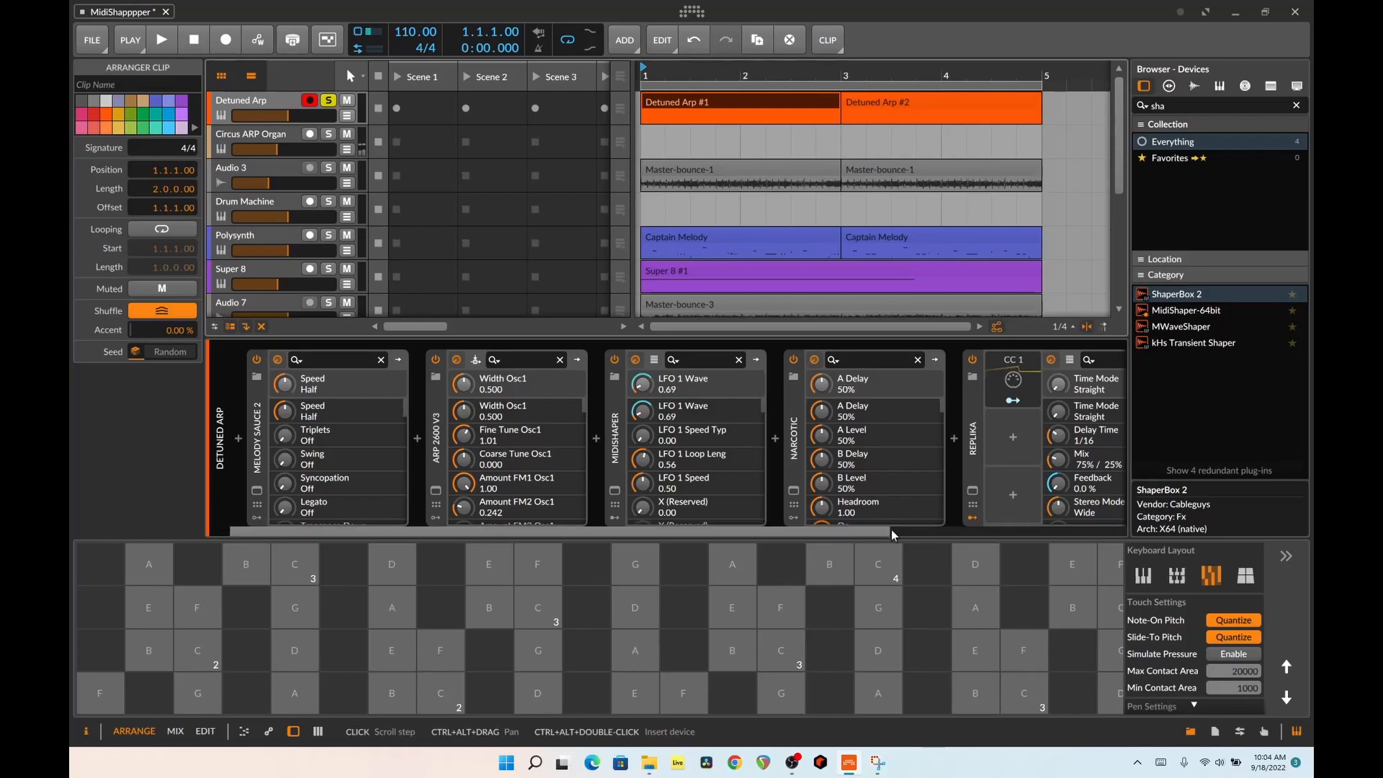
drag(881, 535, 1121, 539)
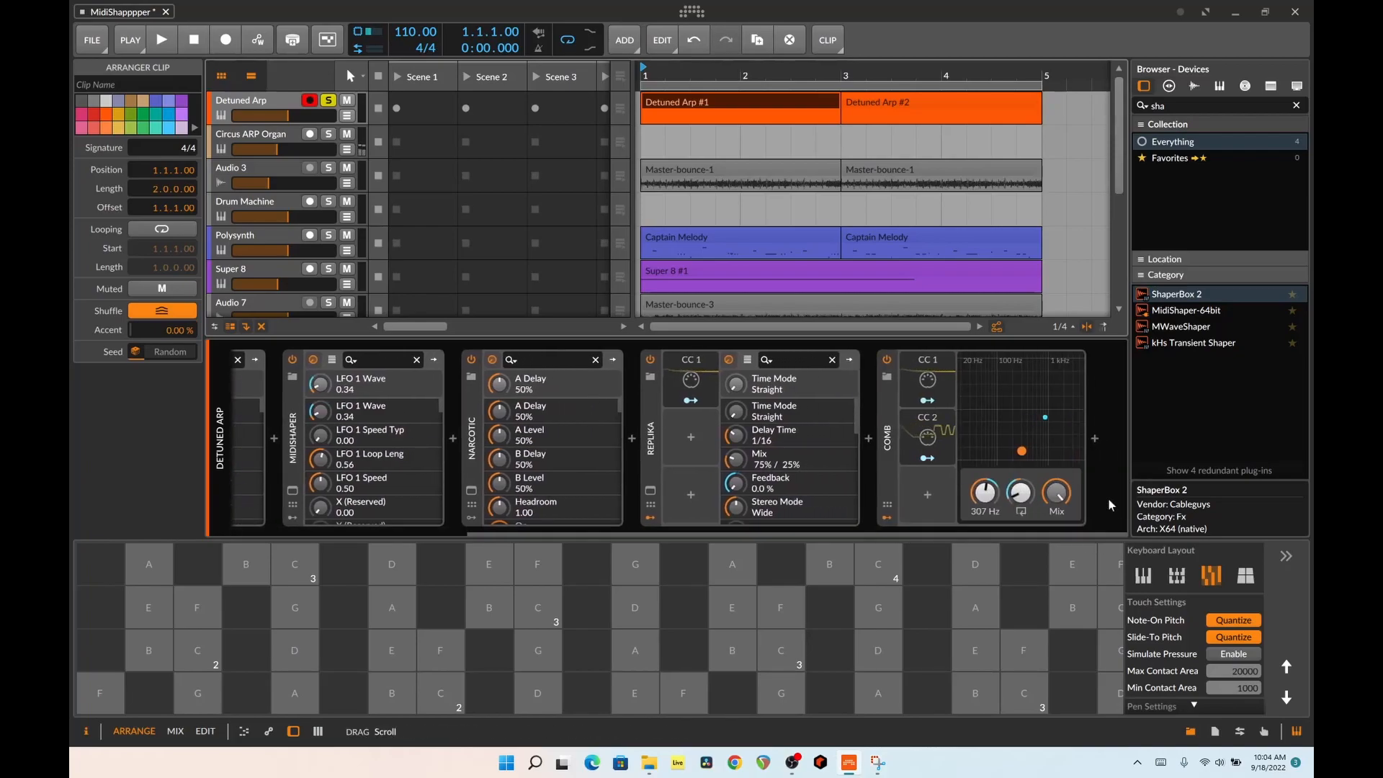
click(1092, 440)
click(1051, 43)
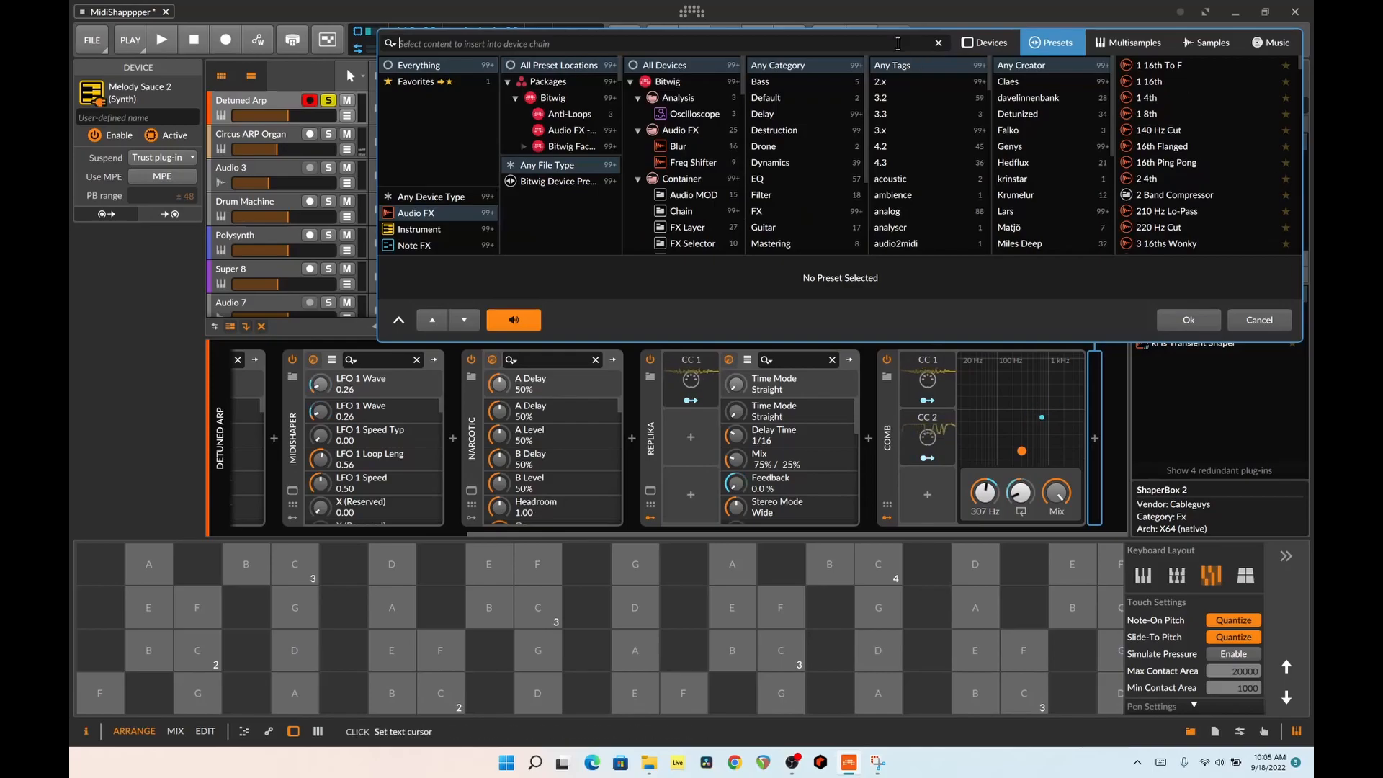
key(Escape)
Show the Master track's device chain and select its Chain device to view the macro settings
scroll(385, 262, down, 5)
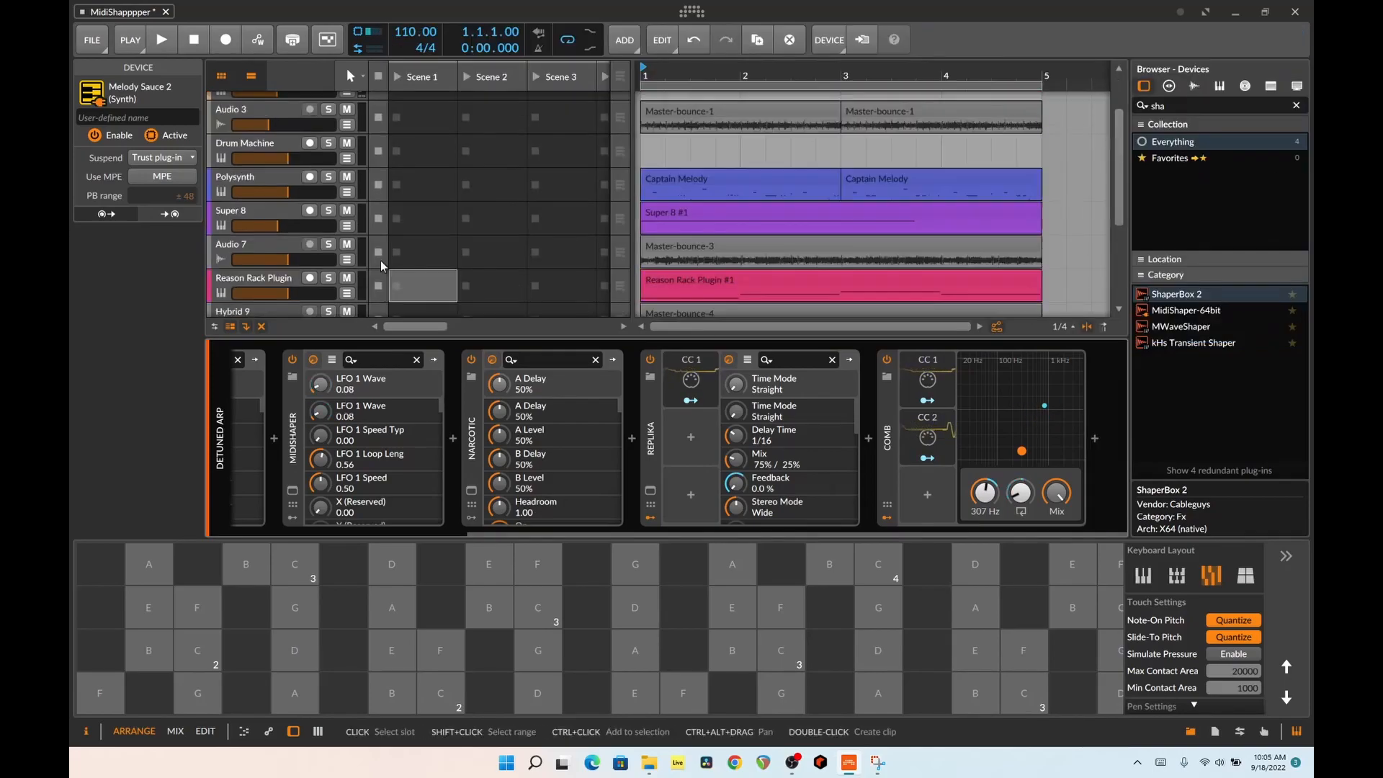
click(287, 292)
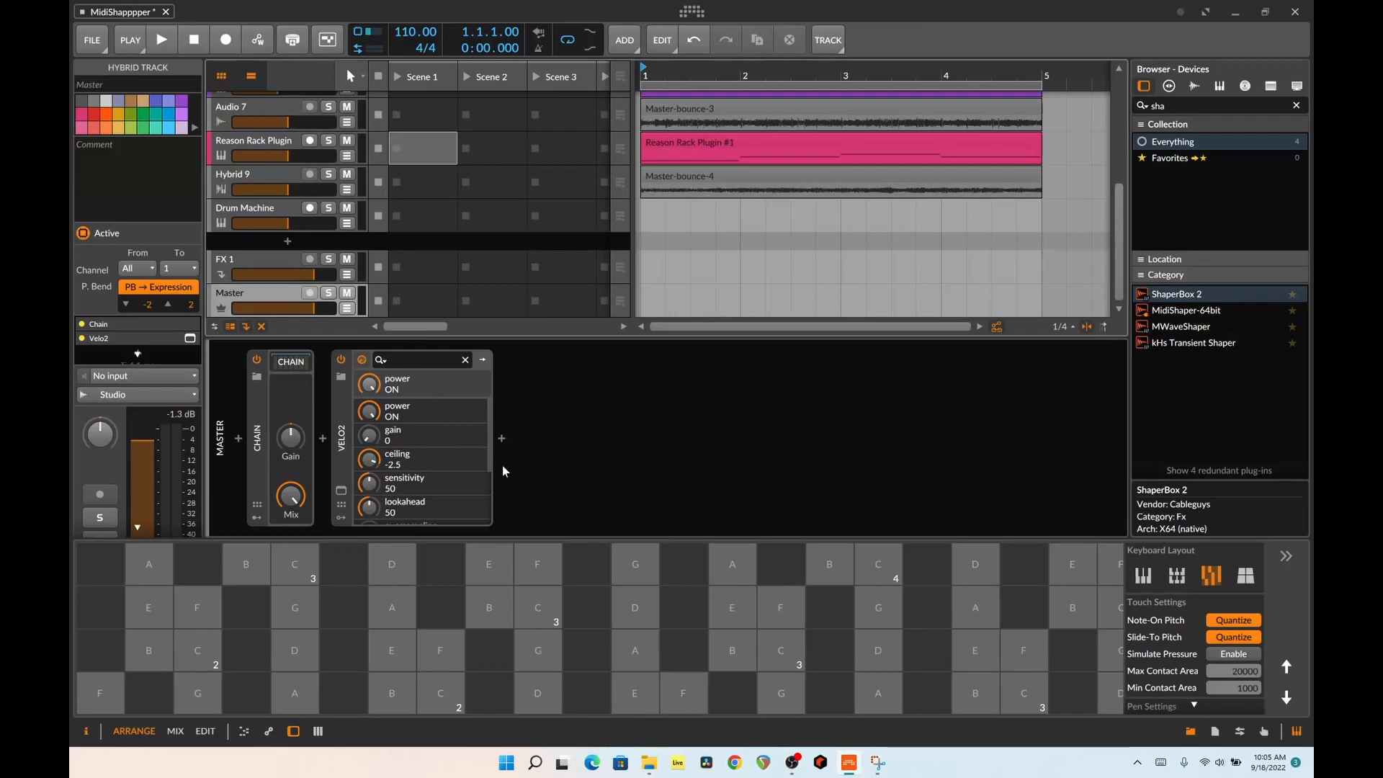
click(254, 409)
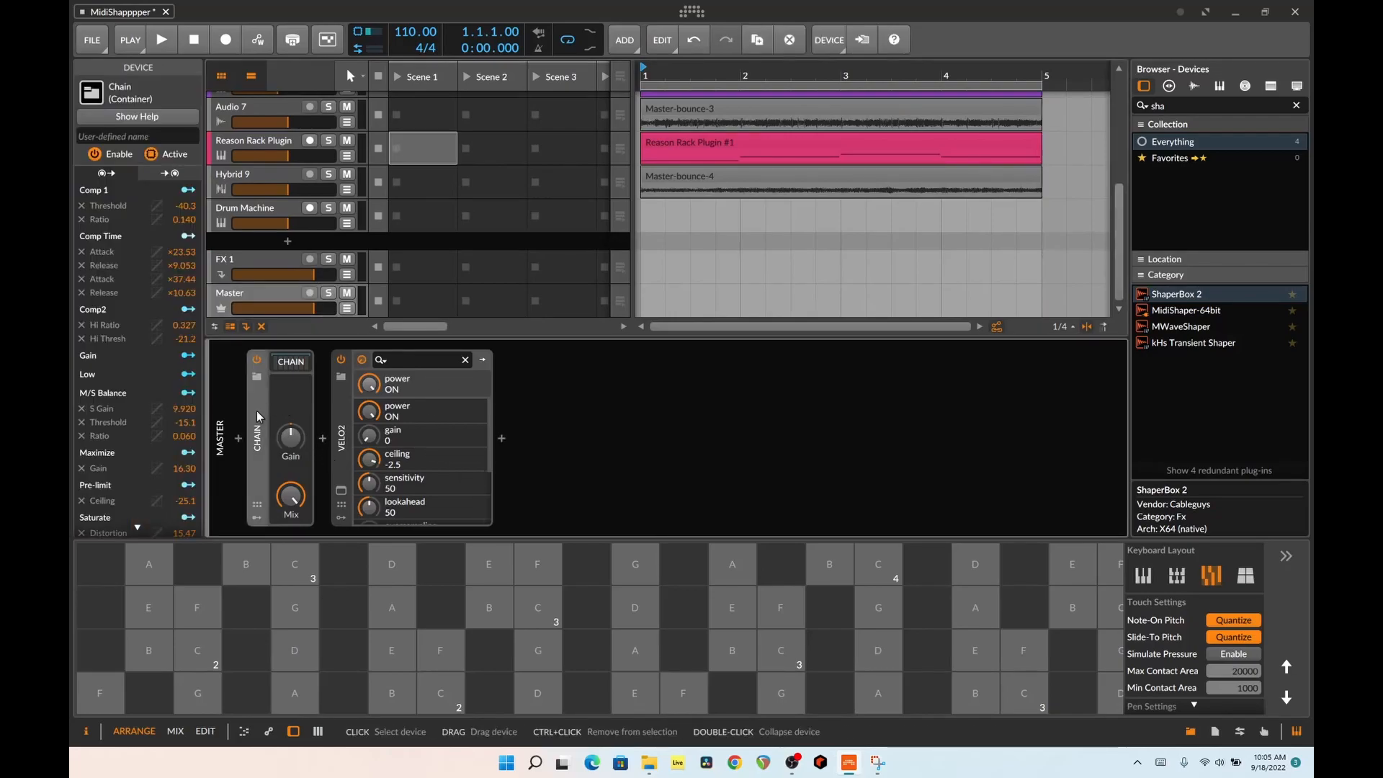
Try the Quik Master preset at the end of the Master track's device chain, finding it by searching for "mas"
double_click(520, 448)
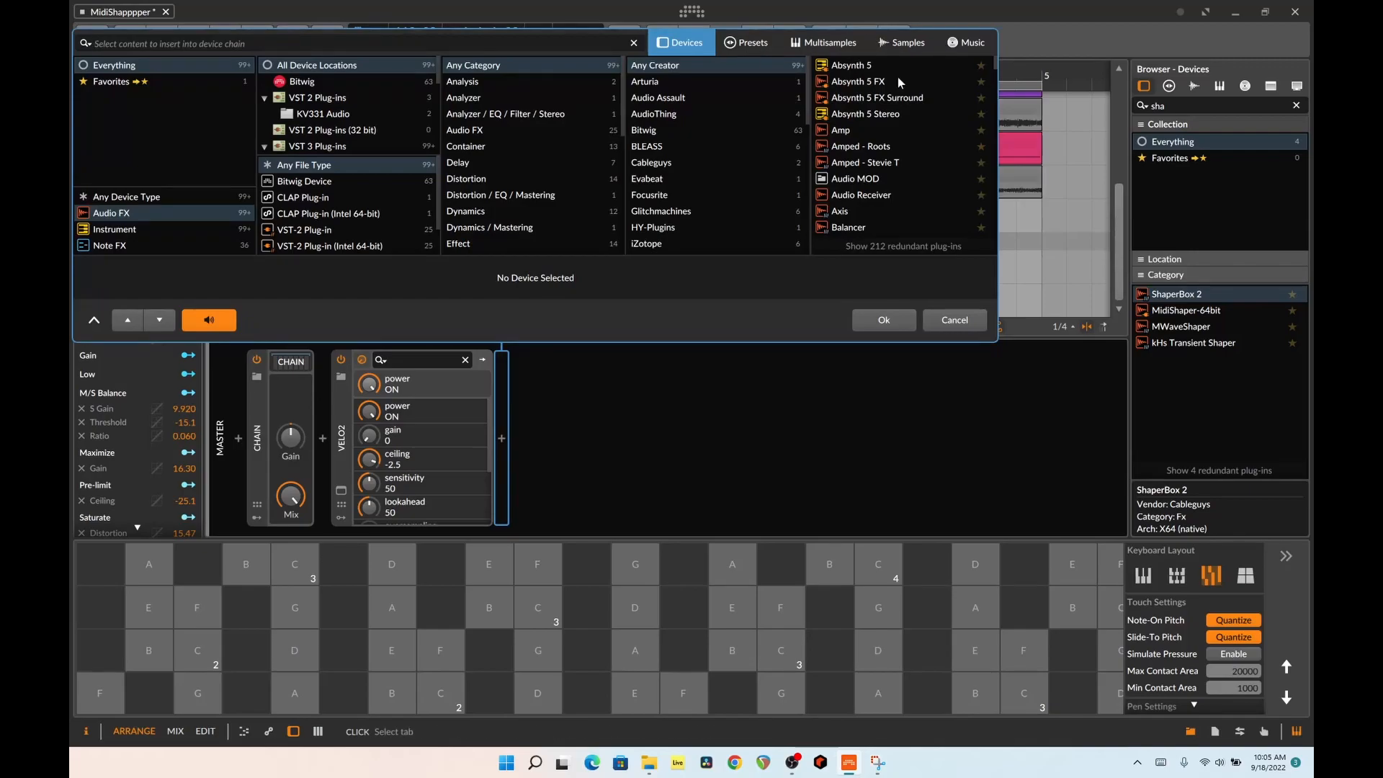
click(774, 46)
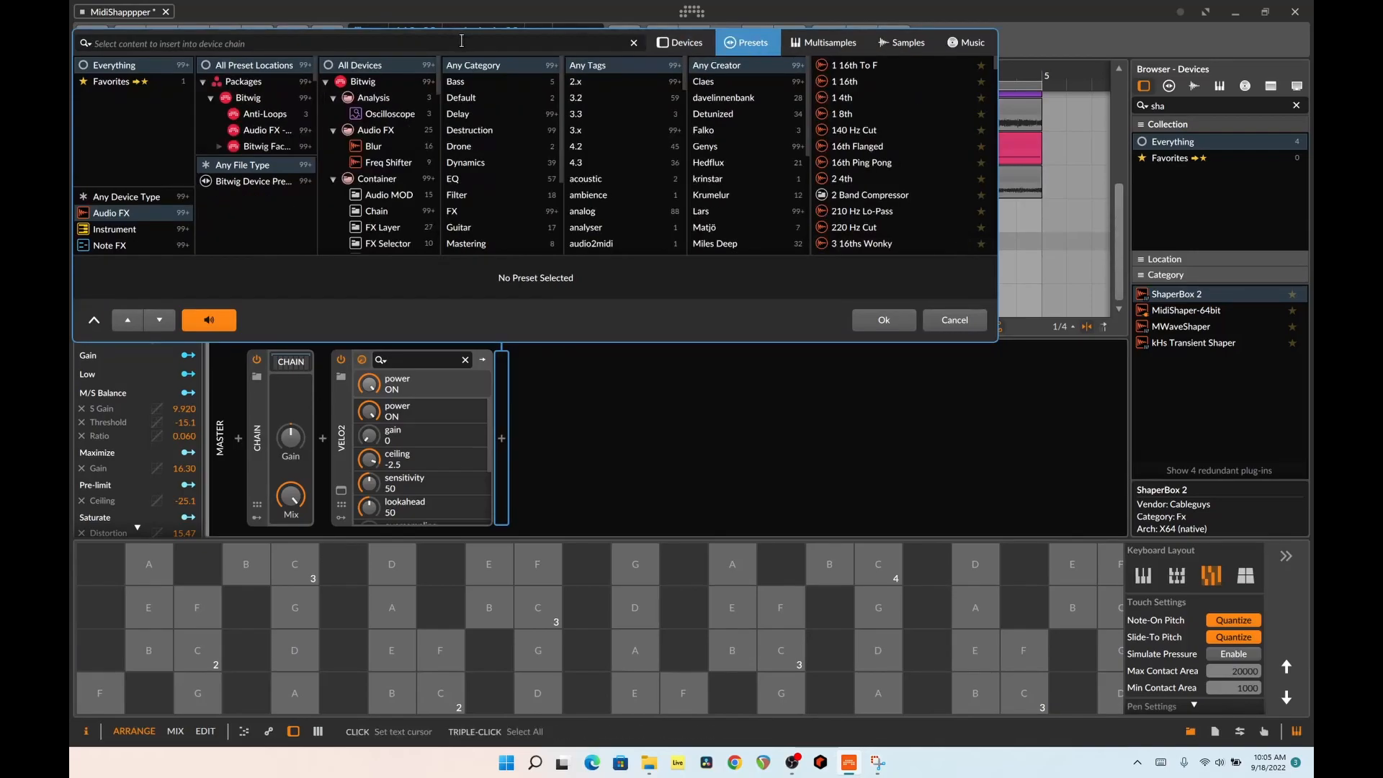
text(mas)
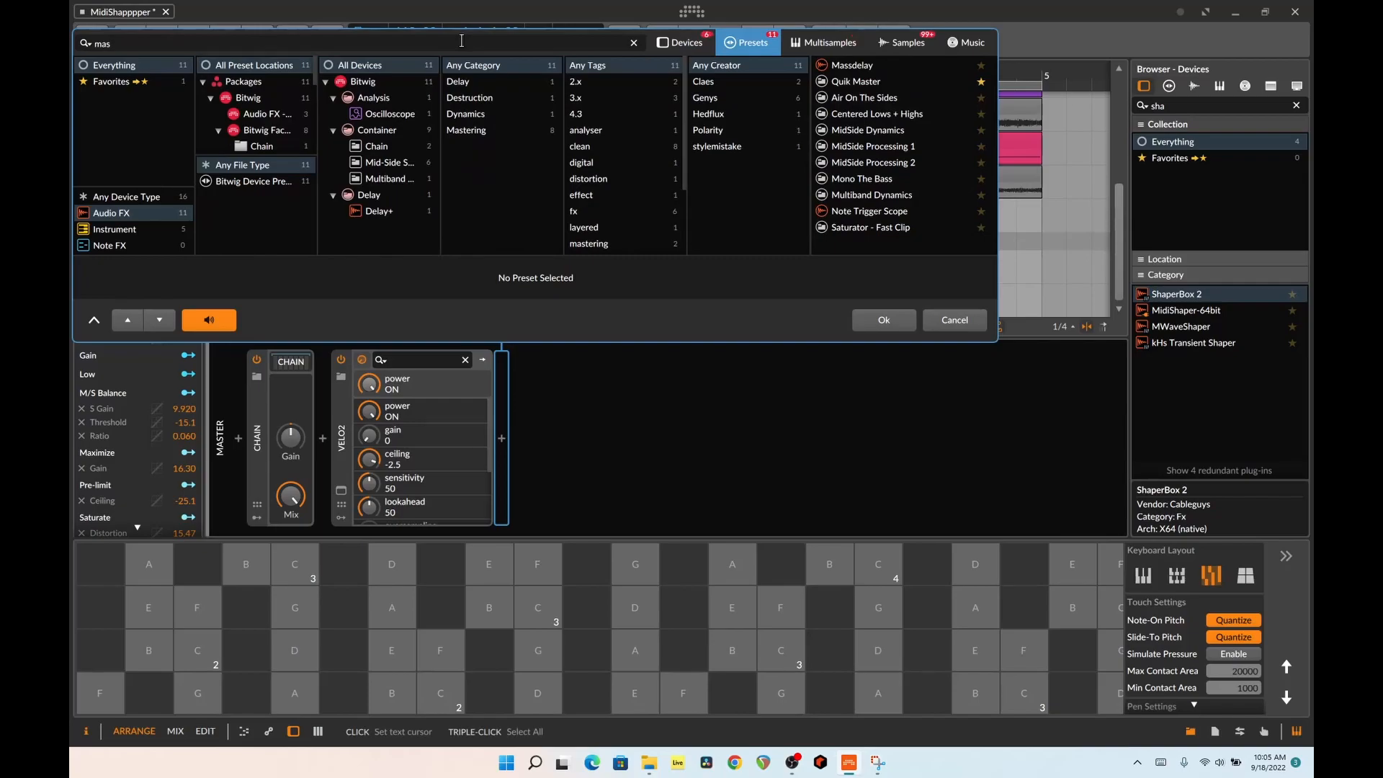
click(861, 82)
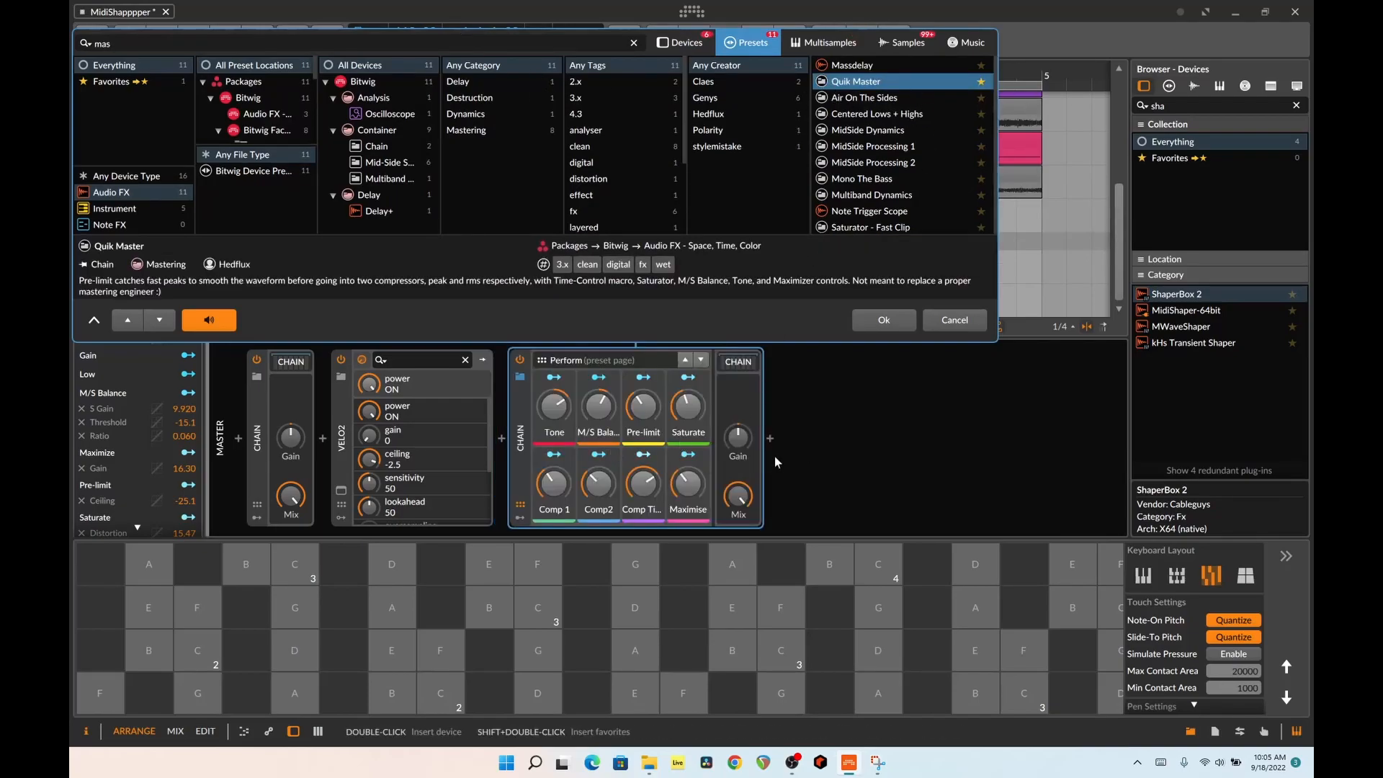
click(952, 321)
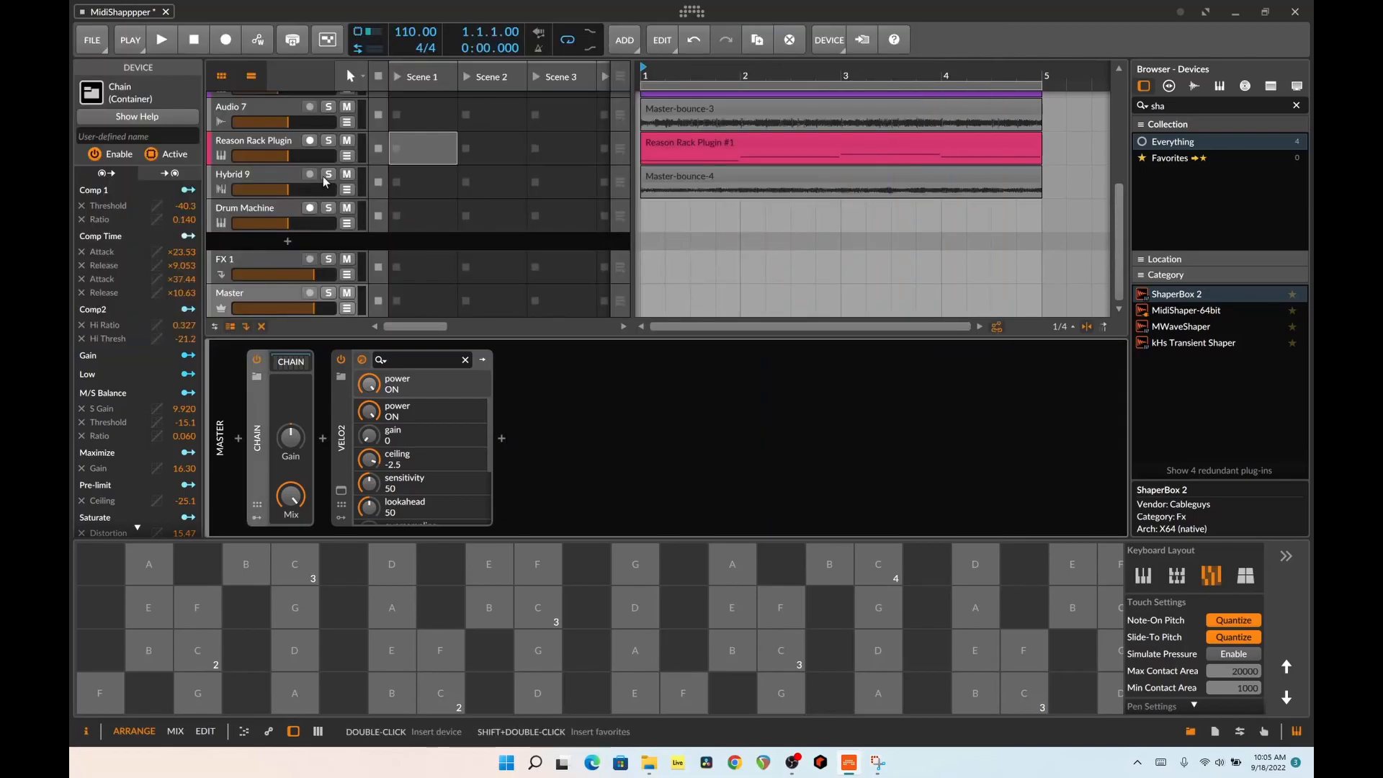
Open Narcotic on the Detuned Arp track and switch on its upper modulation curve beside the XY pad
scroll(296, 157, up, 5)
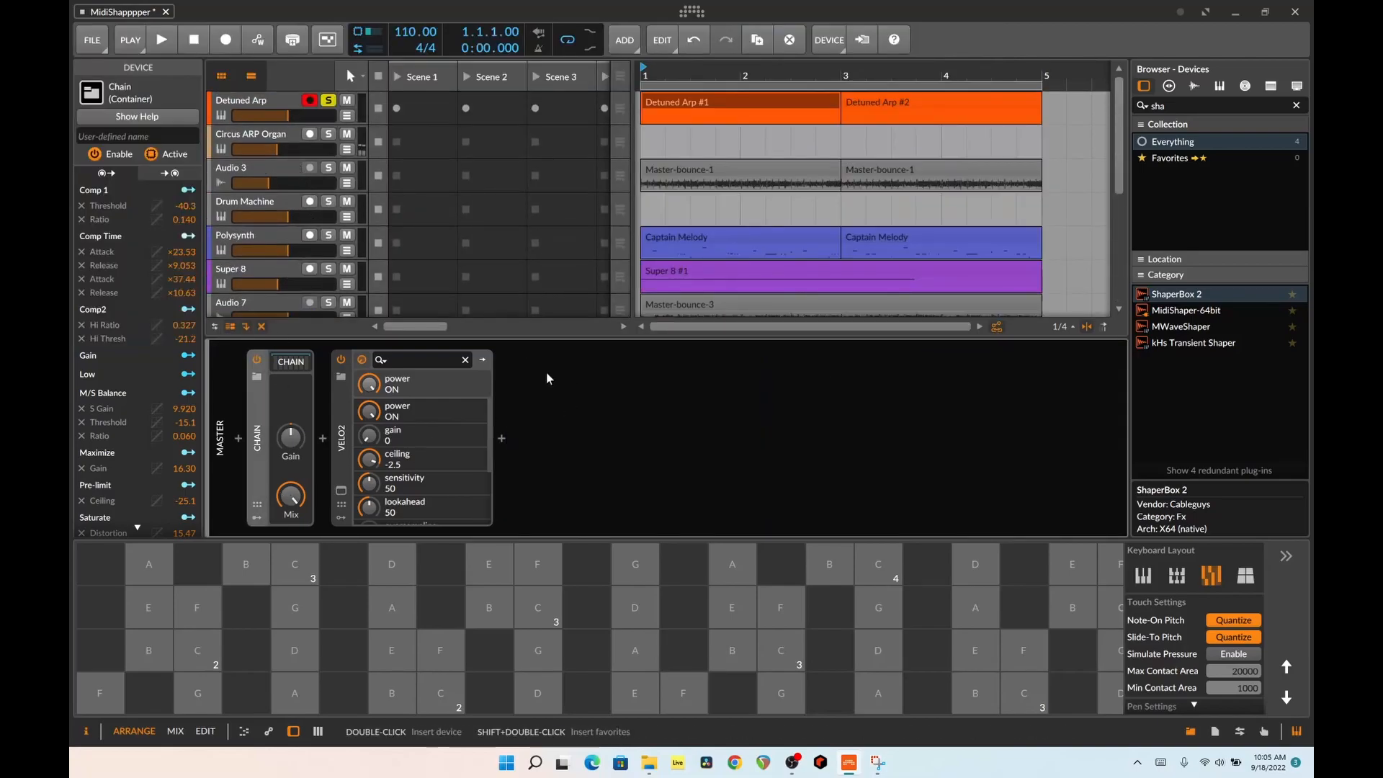
click(268, 112)
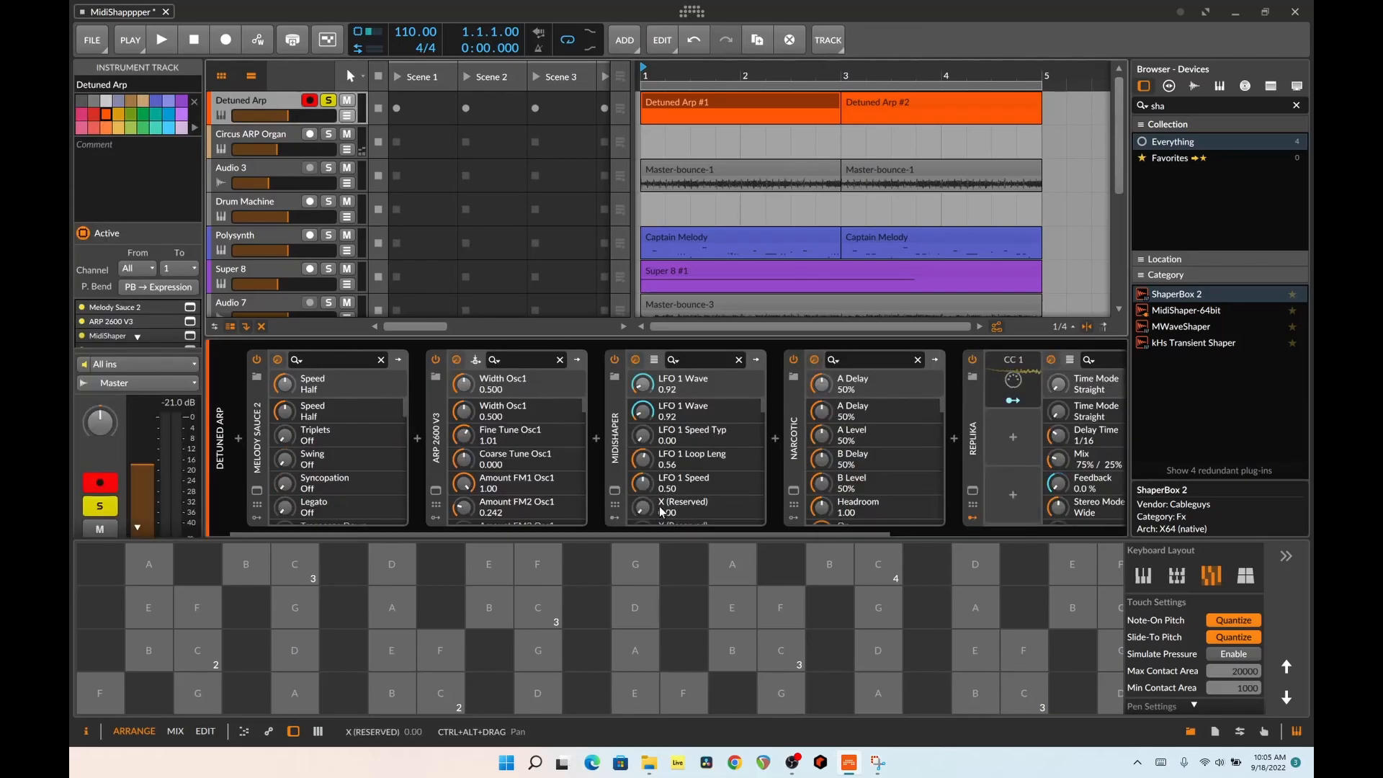
drag(690, 534, 736, 533)
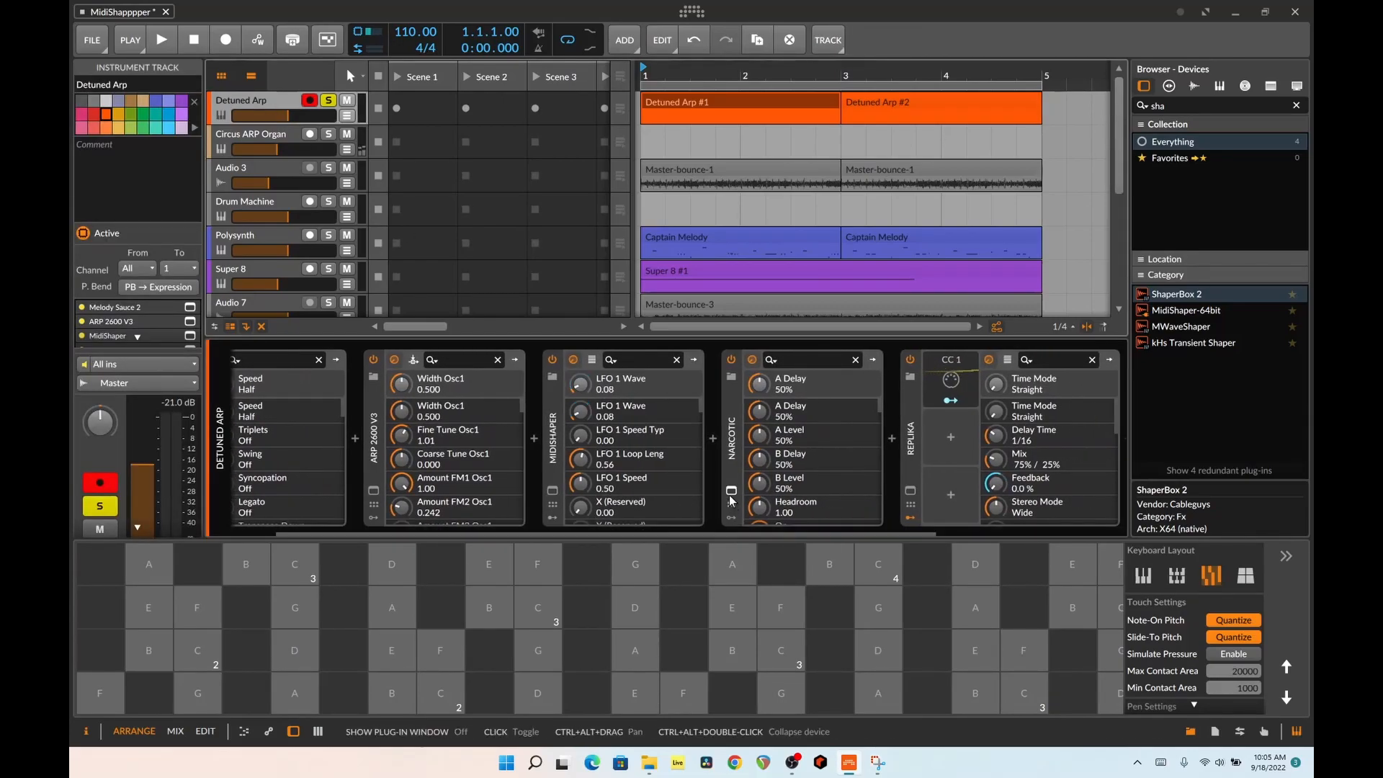
click(730, 493)
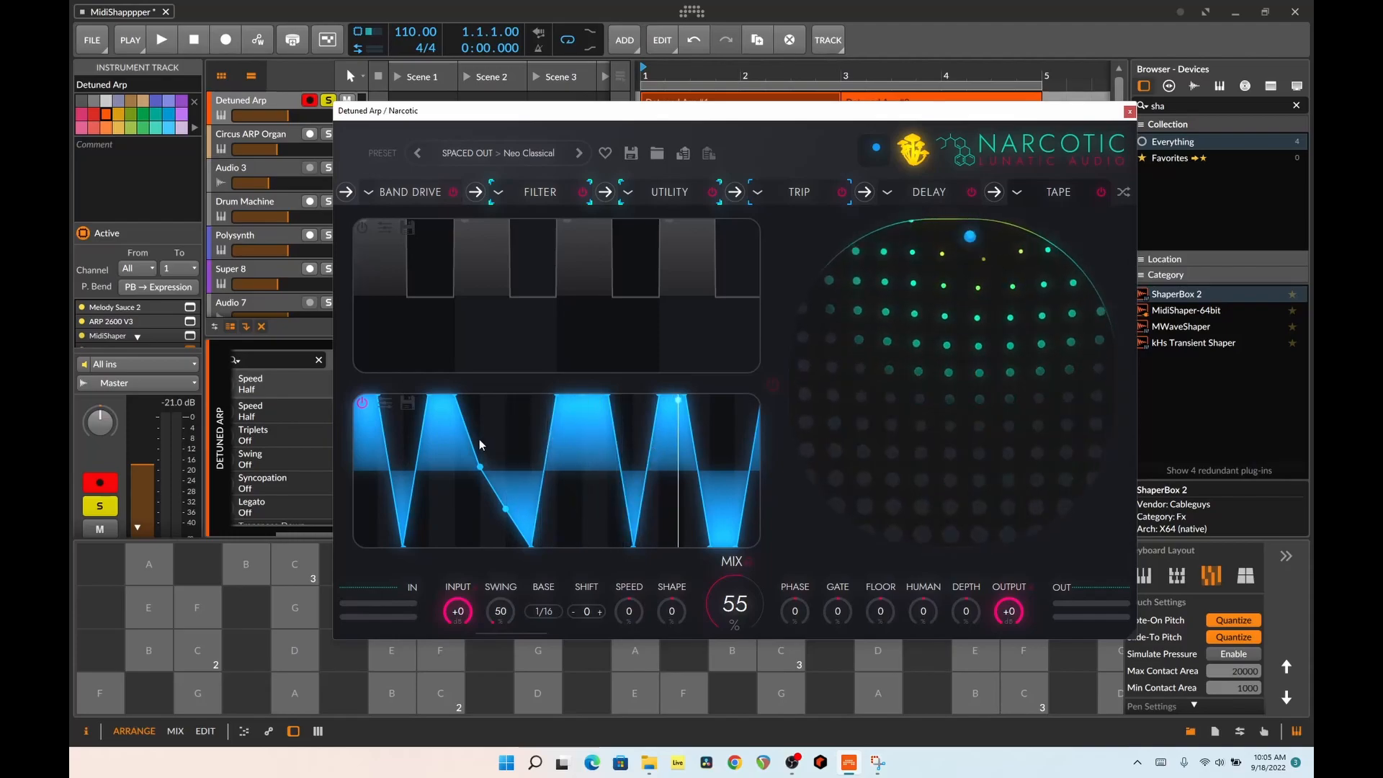
click(366, 232)
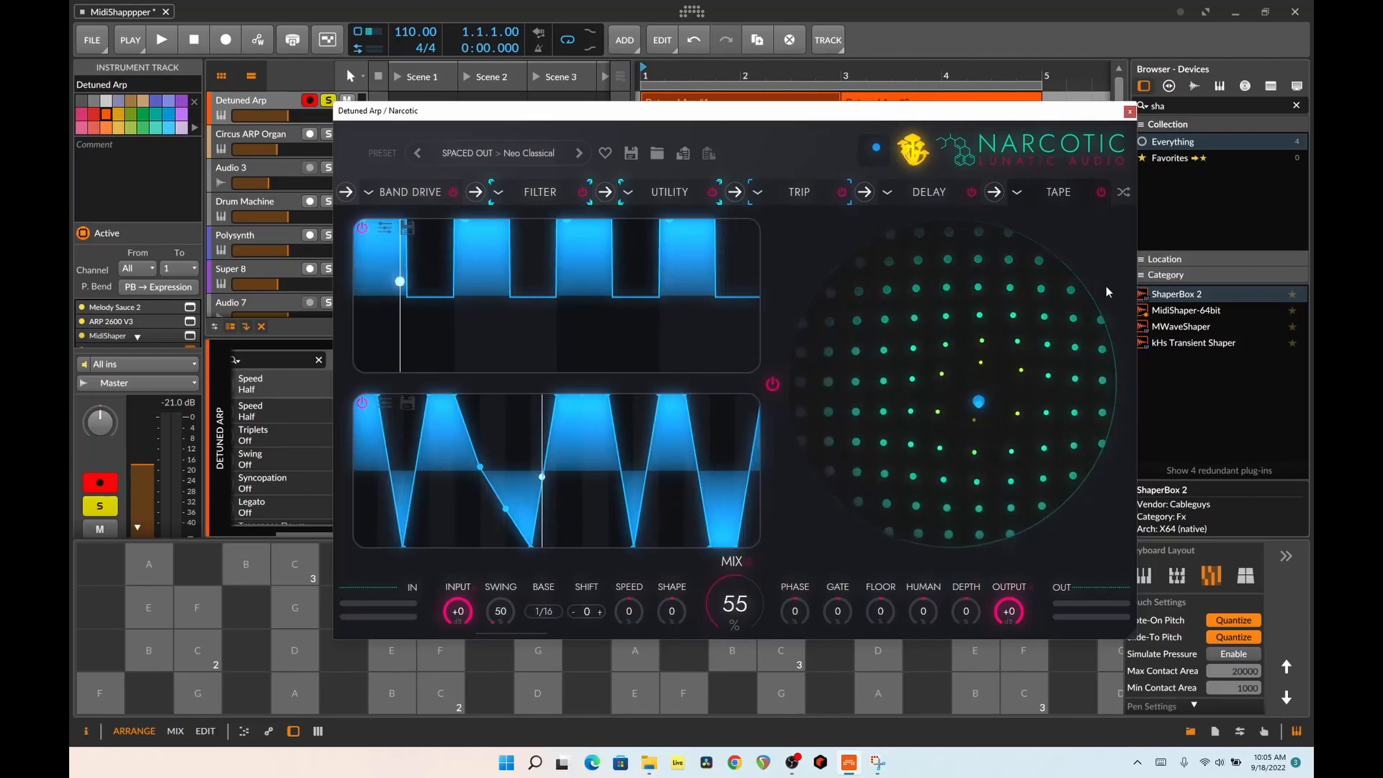
Examine Narcotic's Band Drive module and its other pages, ending on the XY pad view, and close the plug-in
click(425, 199)
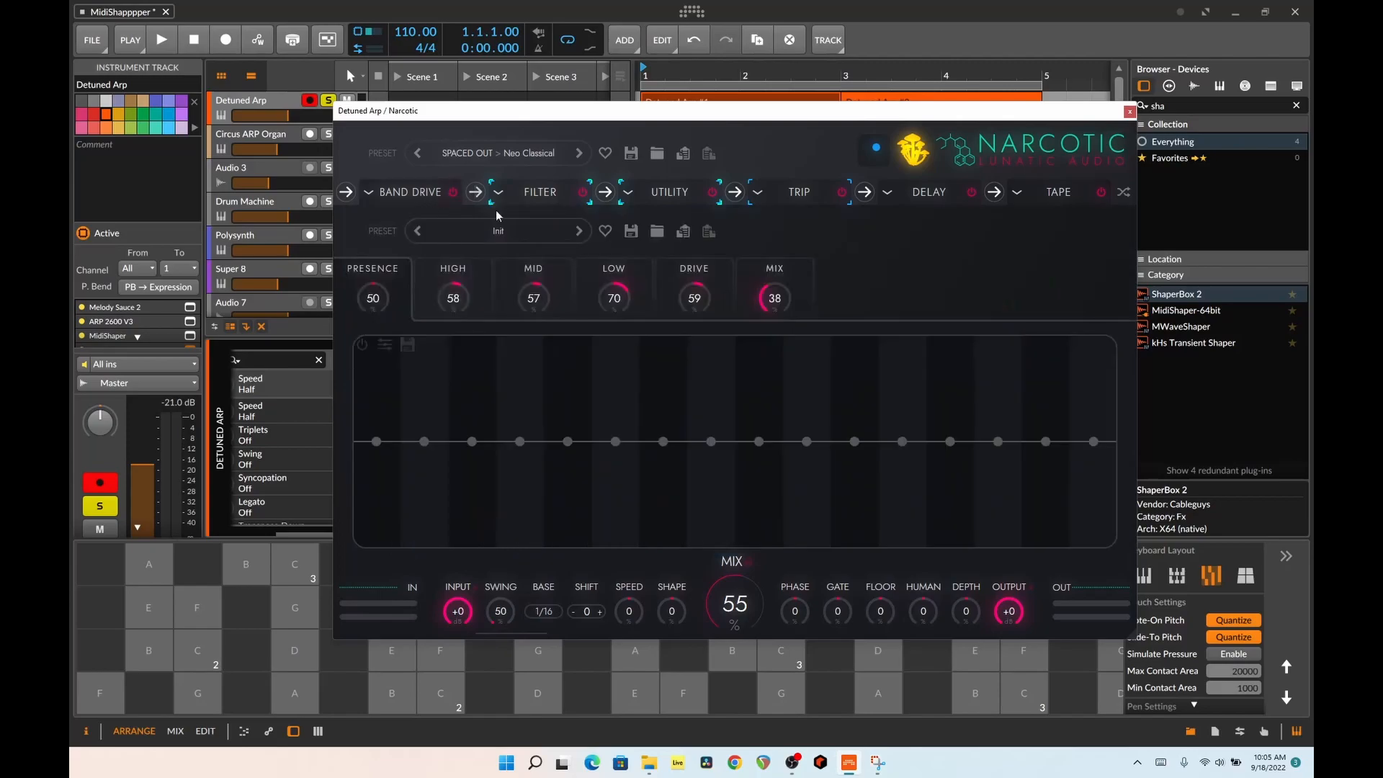
click(559, 304)
click(592, 301)
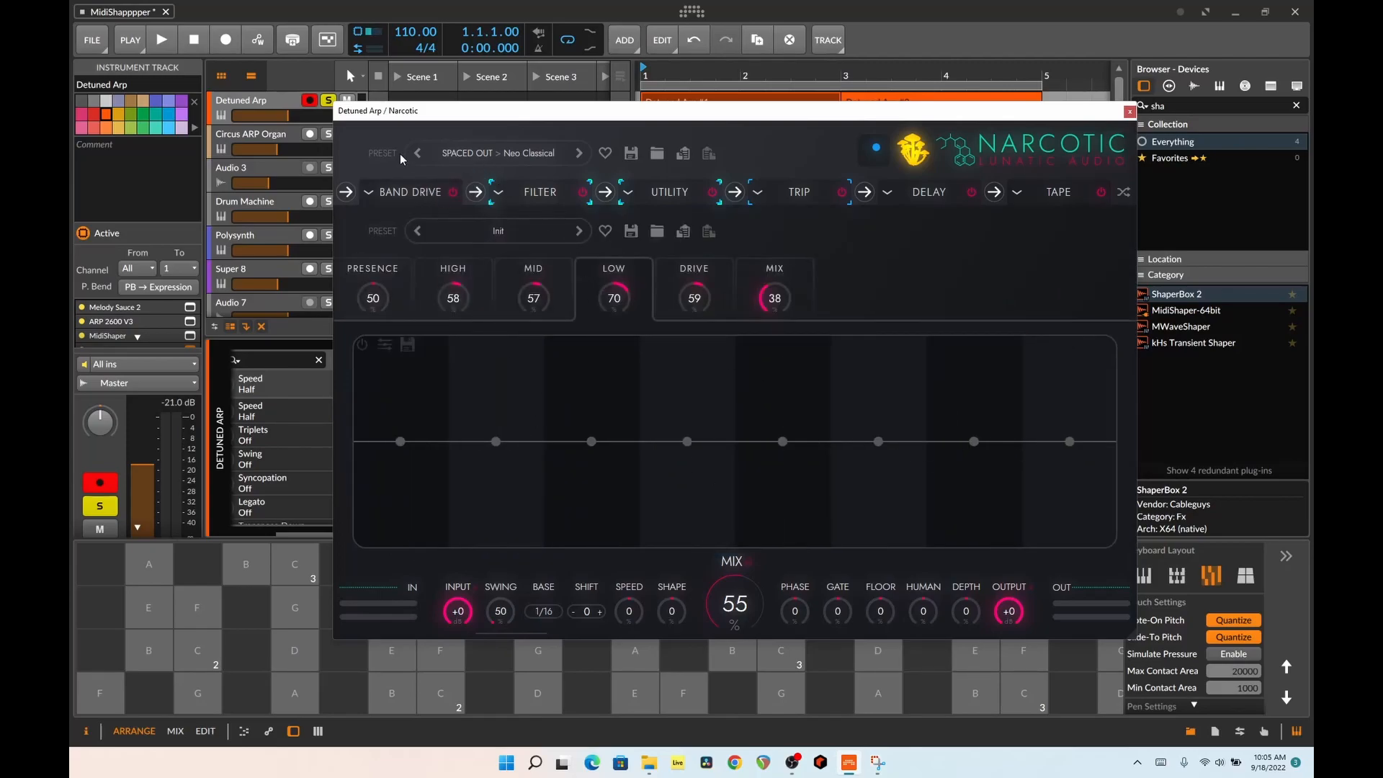
click(946, 150)
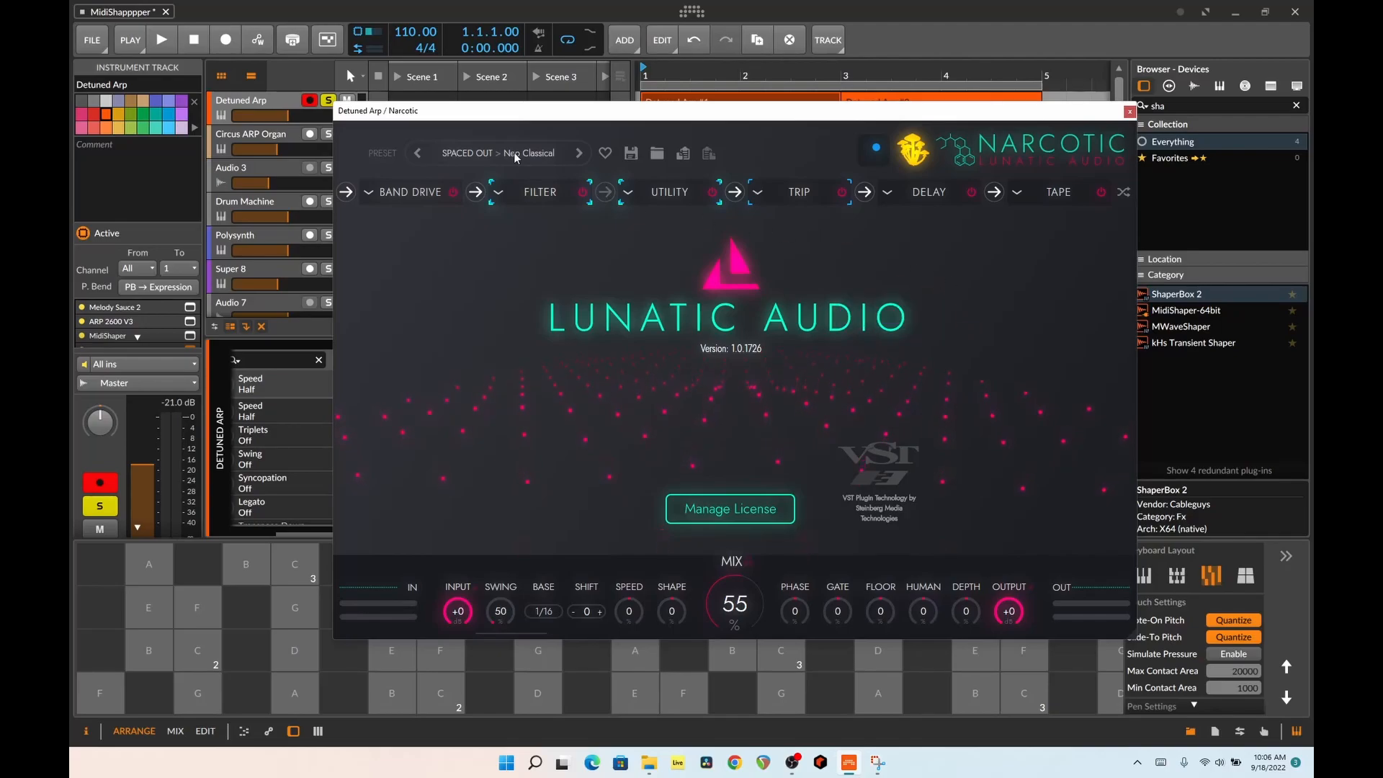
click(466, 152)
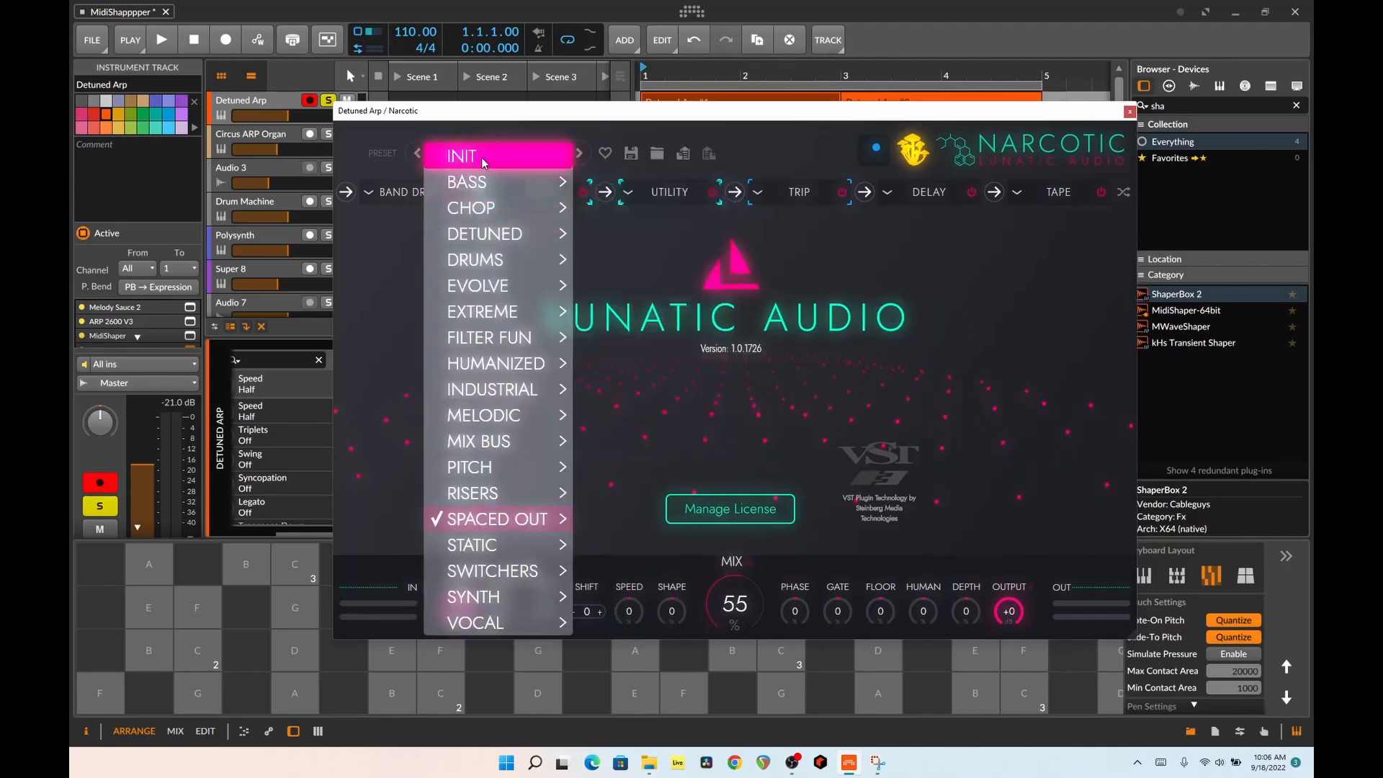
click(875, 151)
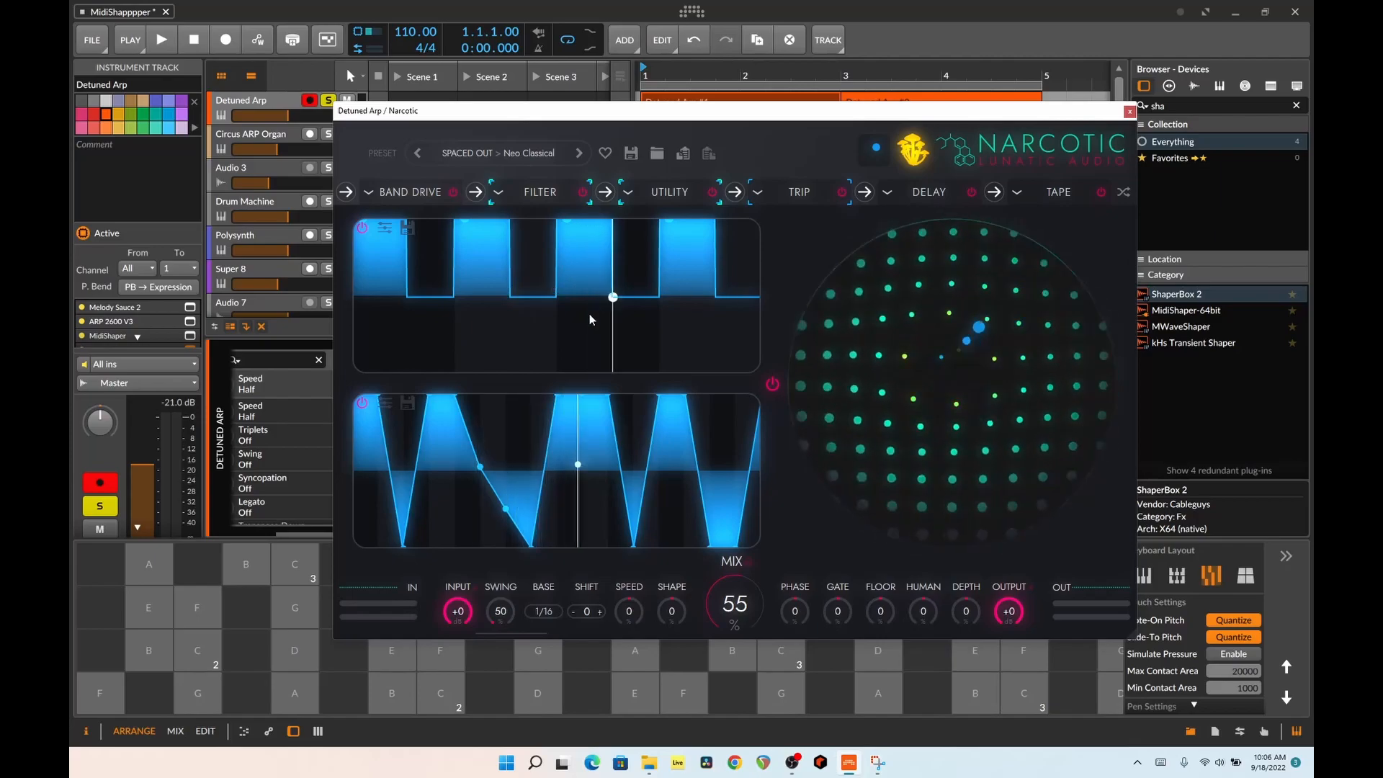
mouse_move(614, 402)
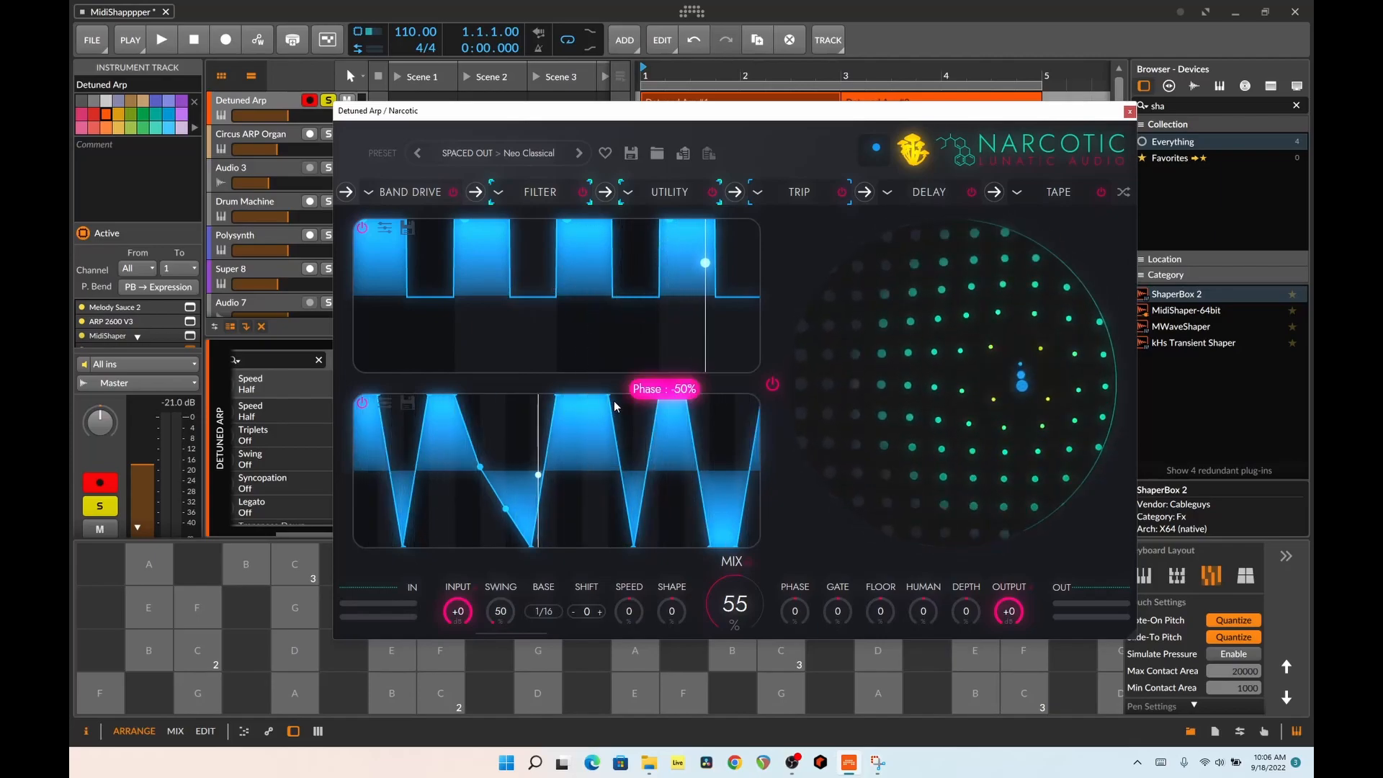
click(1130, 110)
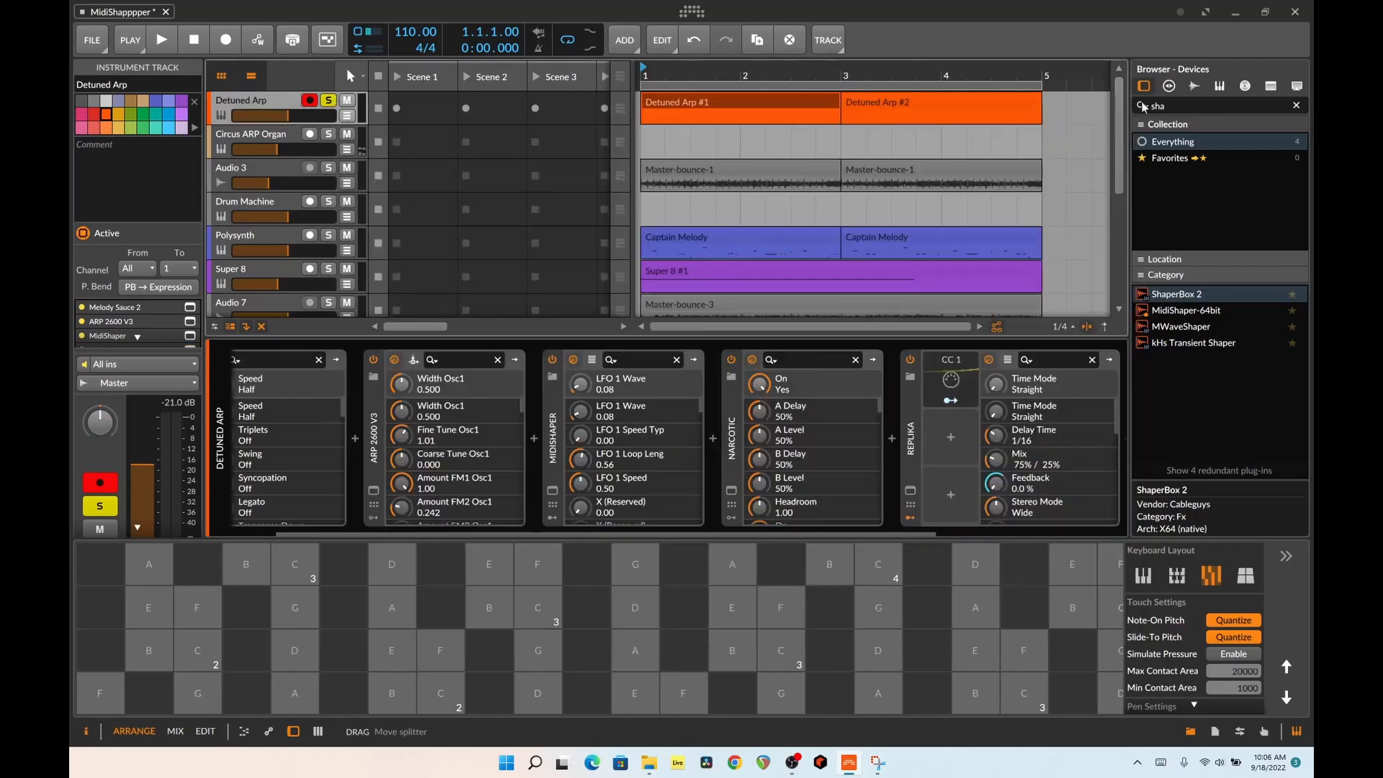
Search the device browser for "XY" and select XY FX to read its description
triple_click(1183, 104)
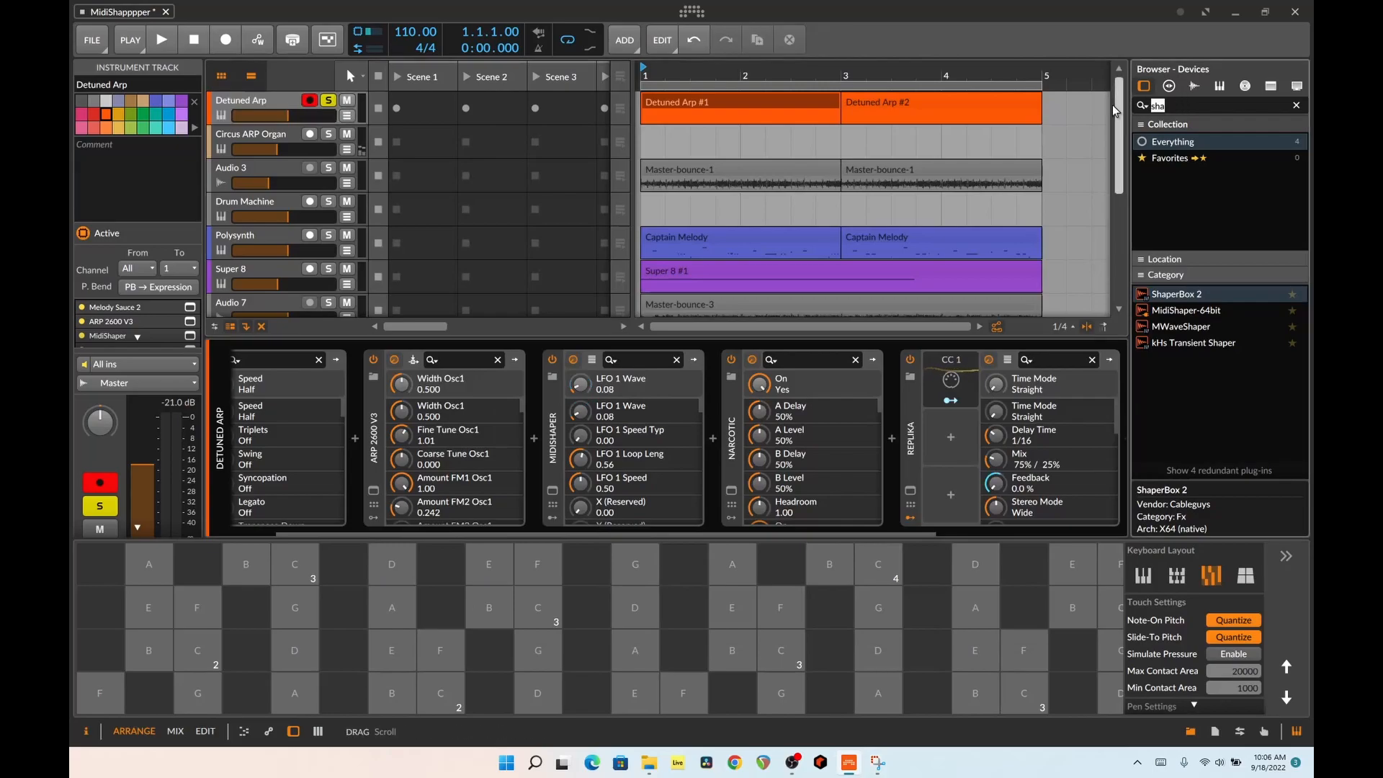
text(XY)
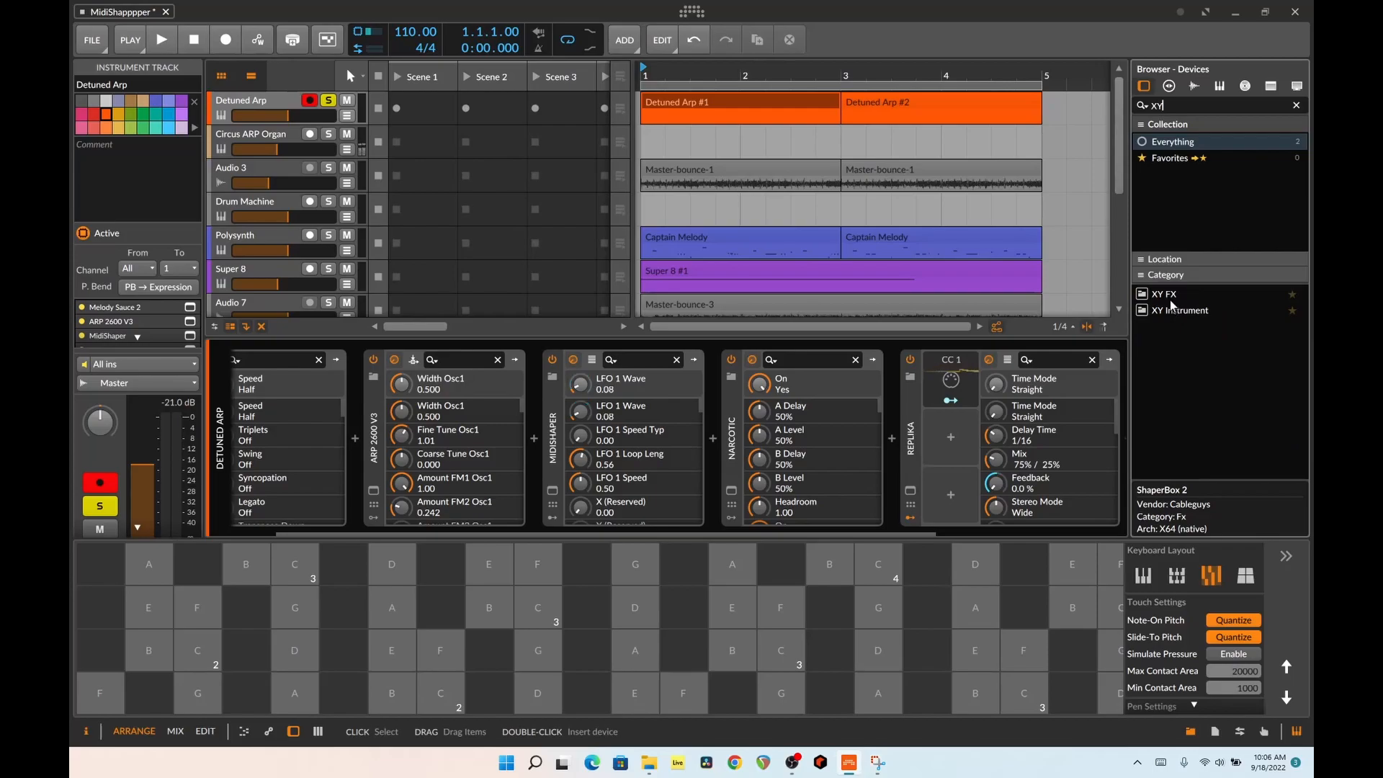
click(1148, 299)
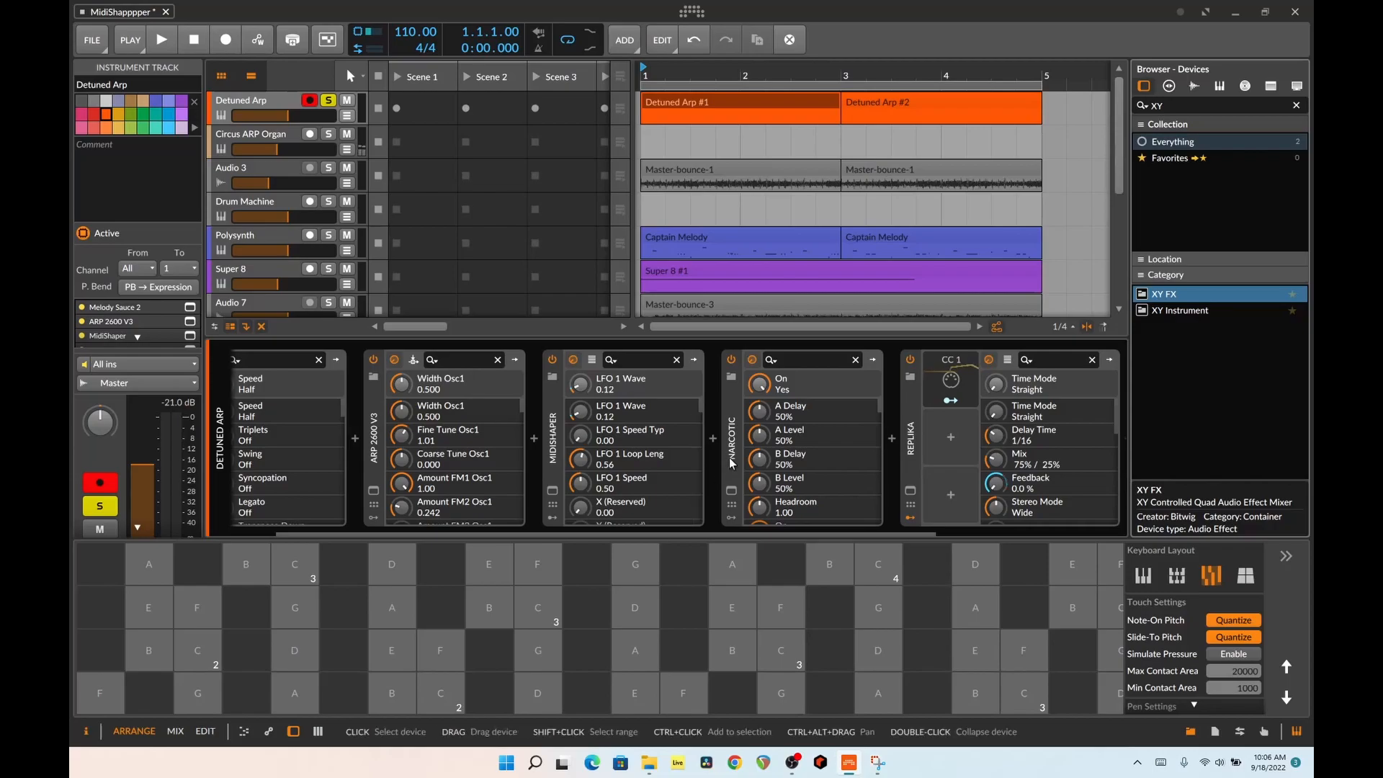
click(739, 509)
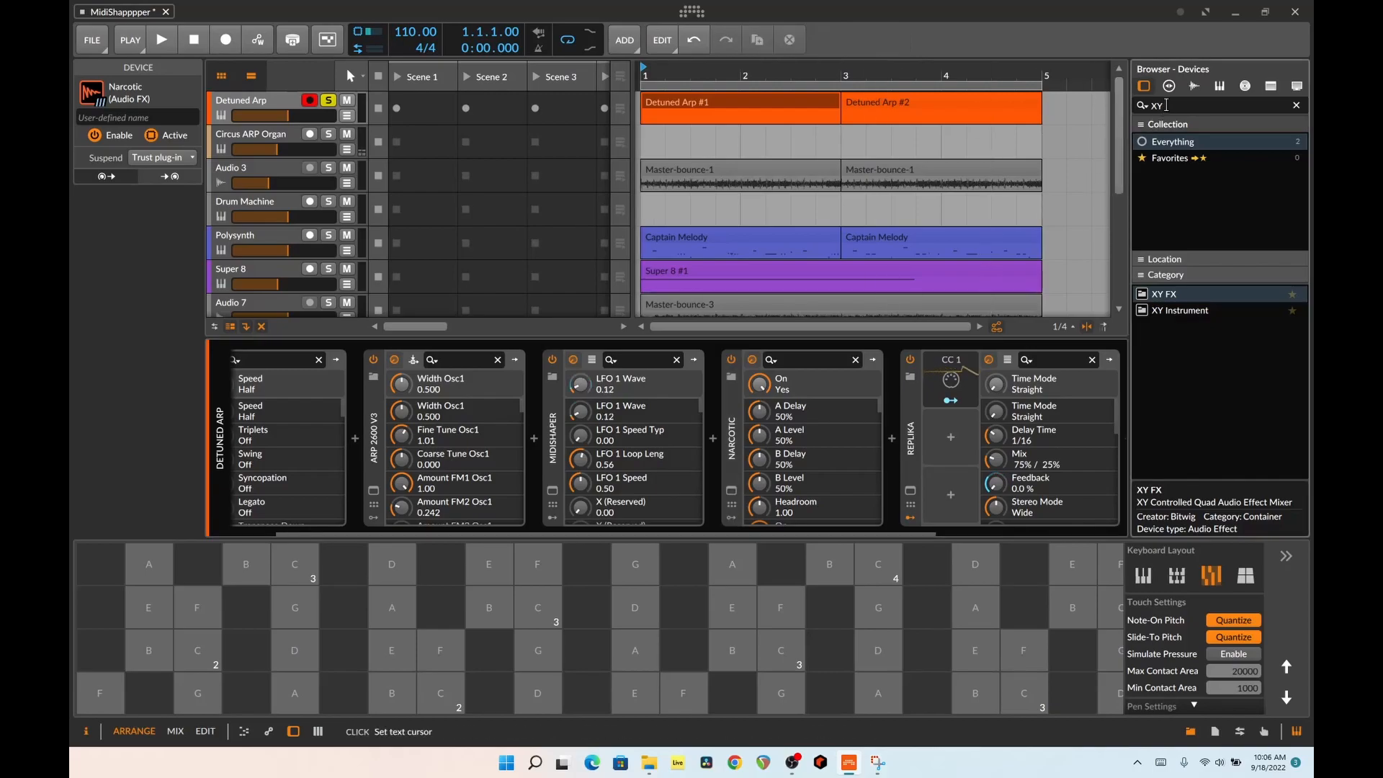
Search the devices for "trash" and add iZotope Trash 2 after Comb at the end of the Detuned Arp chain
text(trash)
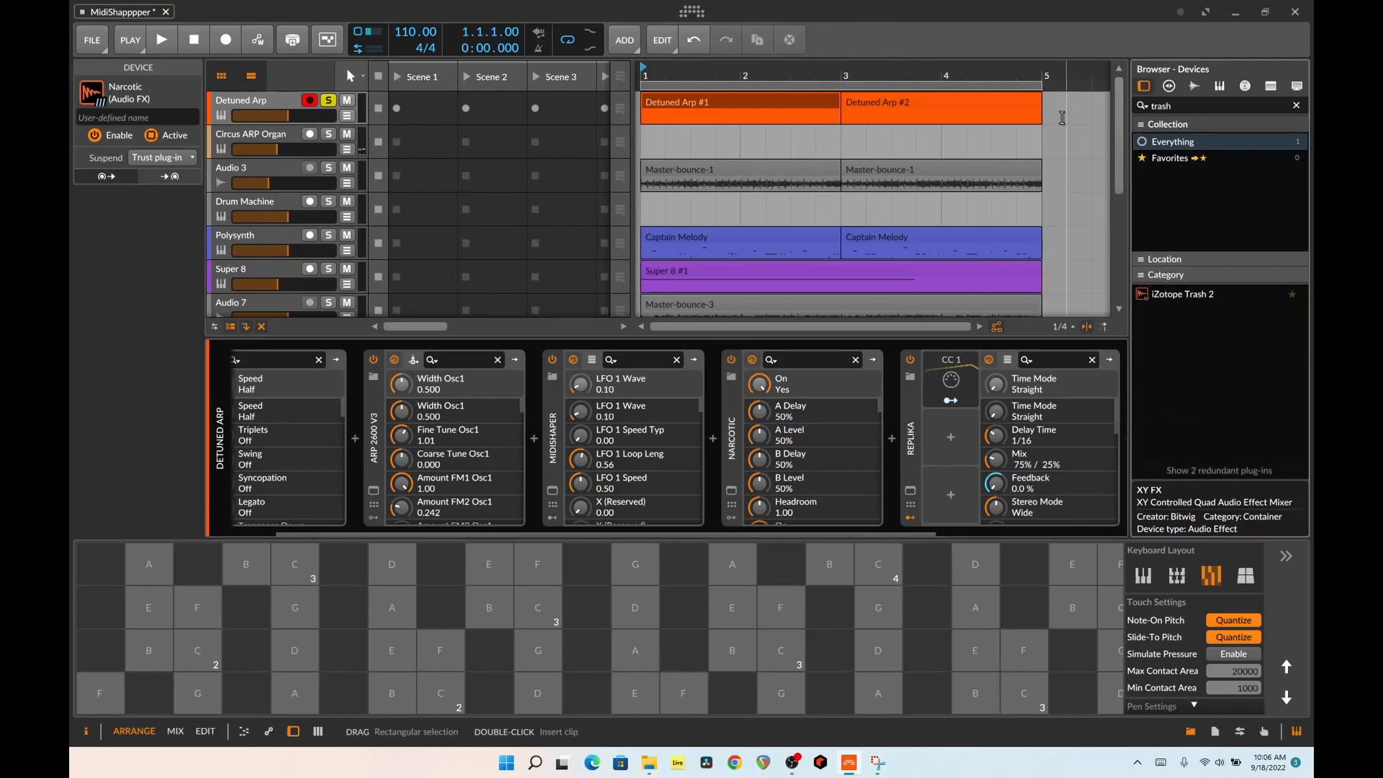
drag(917, 534, 1207, 531)
drag(1181, 294, 1111, 449)
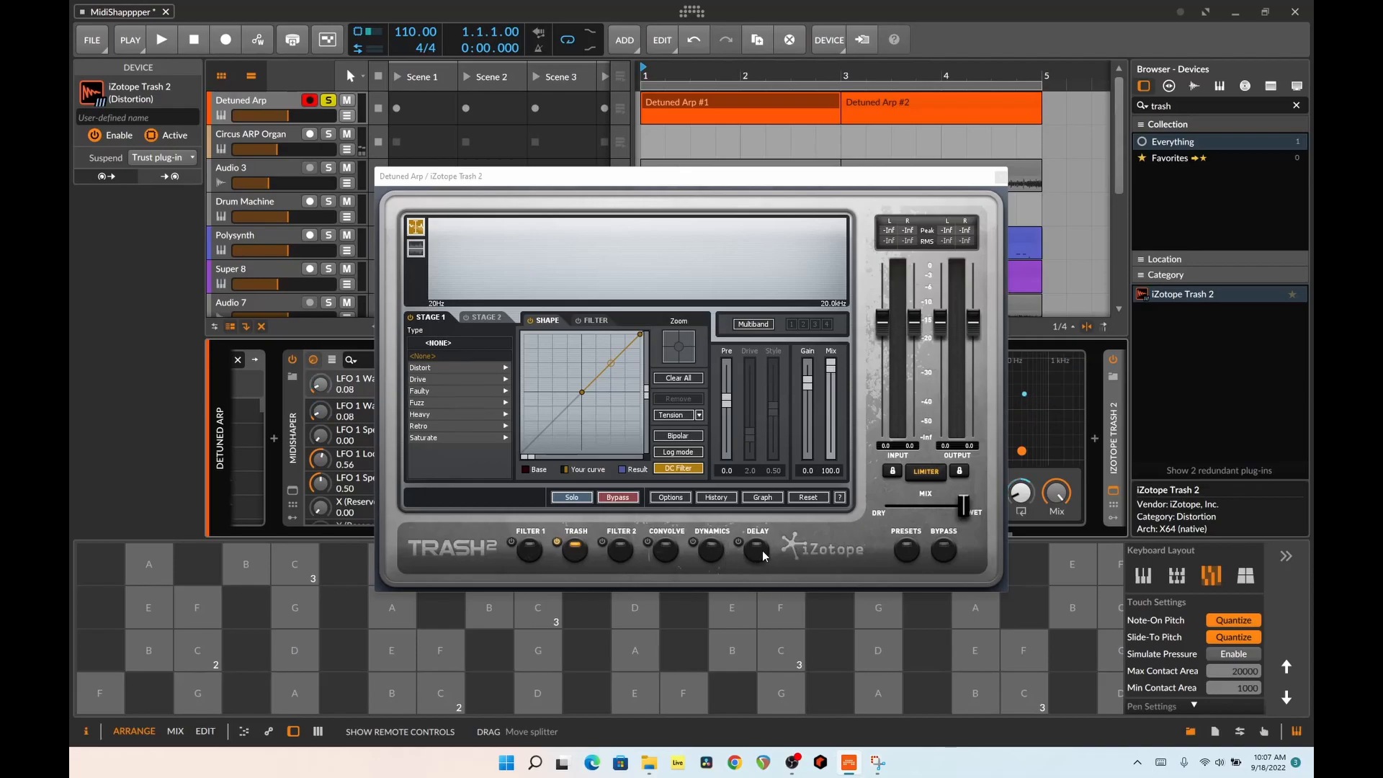
Browse the Classic Textures presets in Trash 2, close the plug-in and remove it from the end of the Detuned Arp chain
click(908, 554)
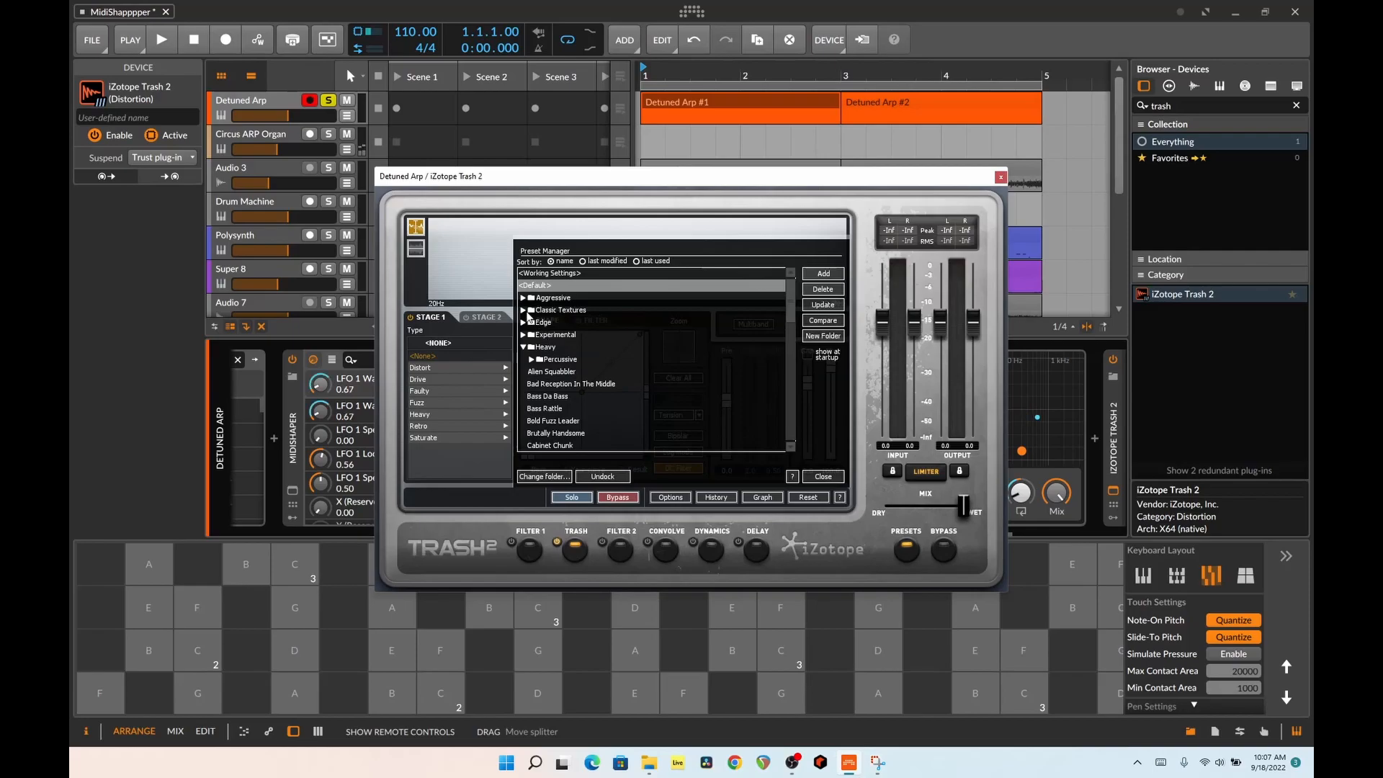
click(533, 310)
scroll(656, 366, down, 1)
scroll(657, 366, down, 1)
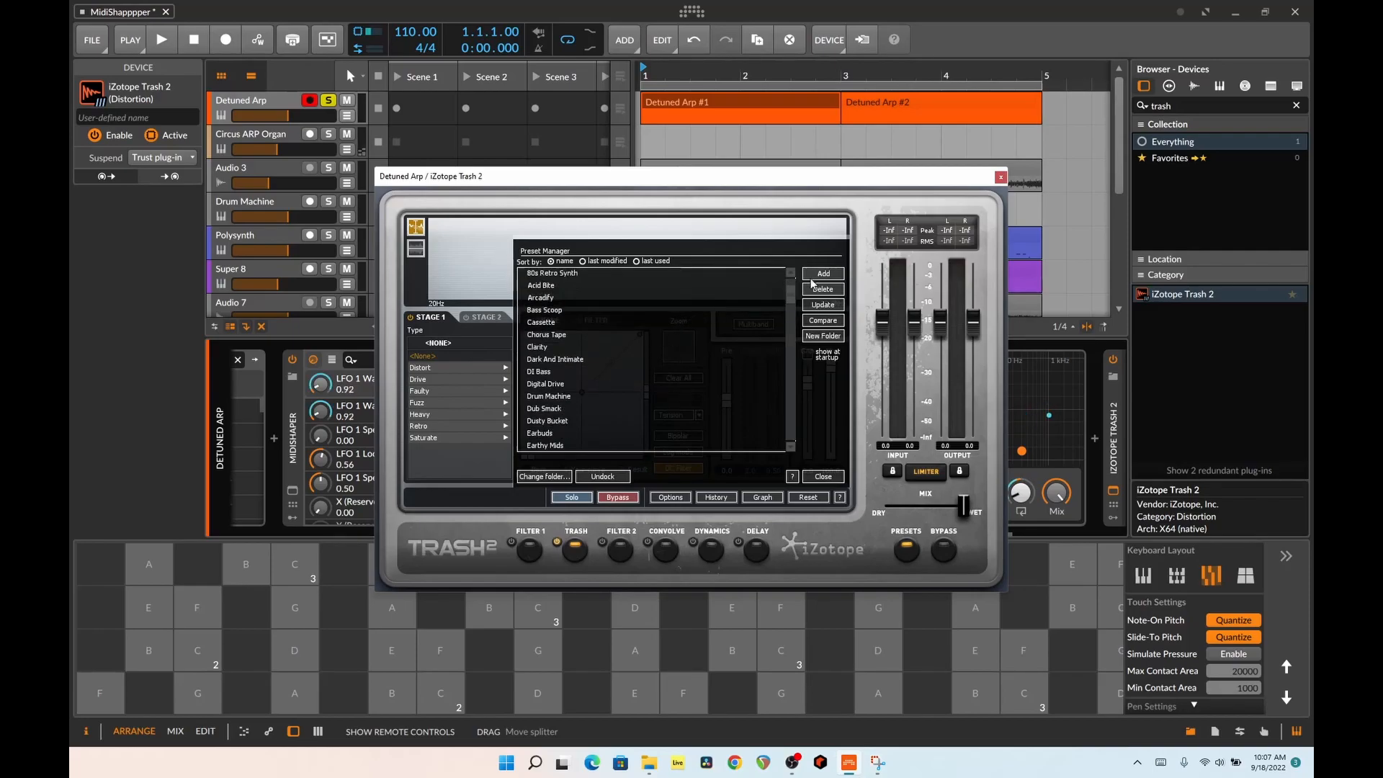
click(1000, 177)
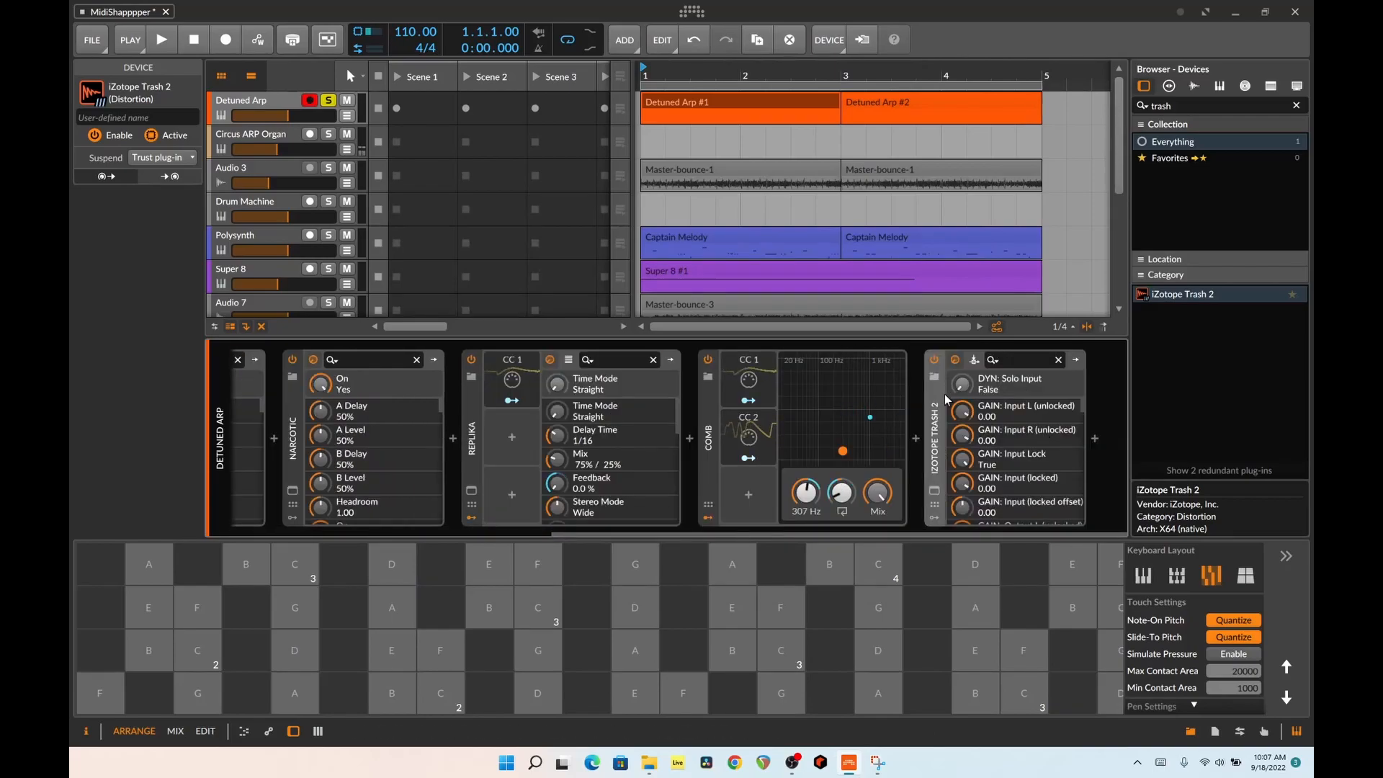
key(Delete)
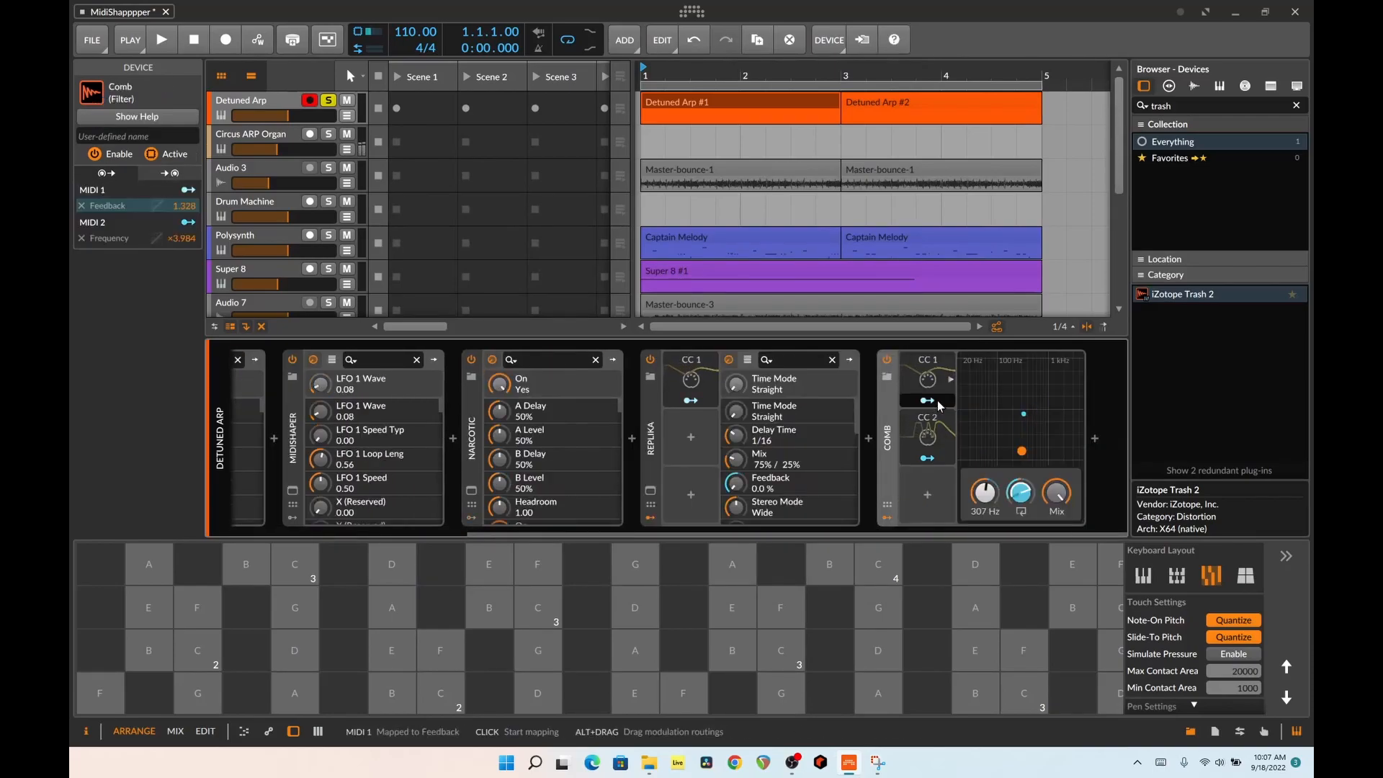
Review Narcotic's modulation curves and XY pad, close it, and open MidiShaper from the same chain with its window moved clear
drag(550, 534, 364, 533)
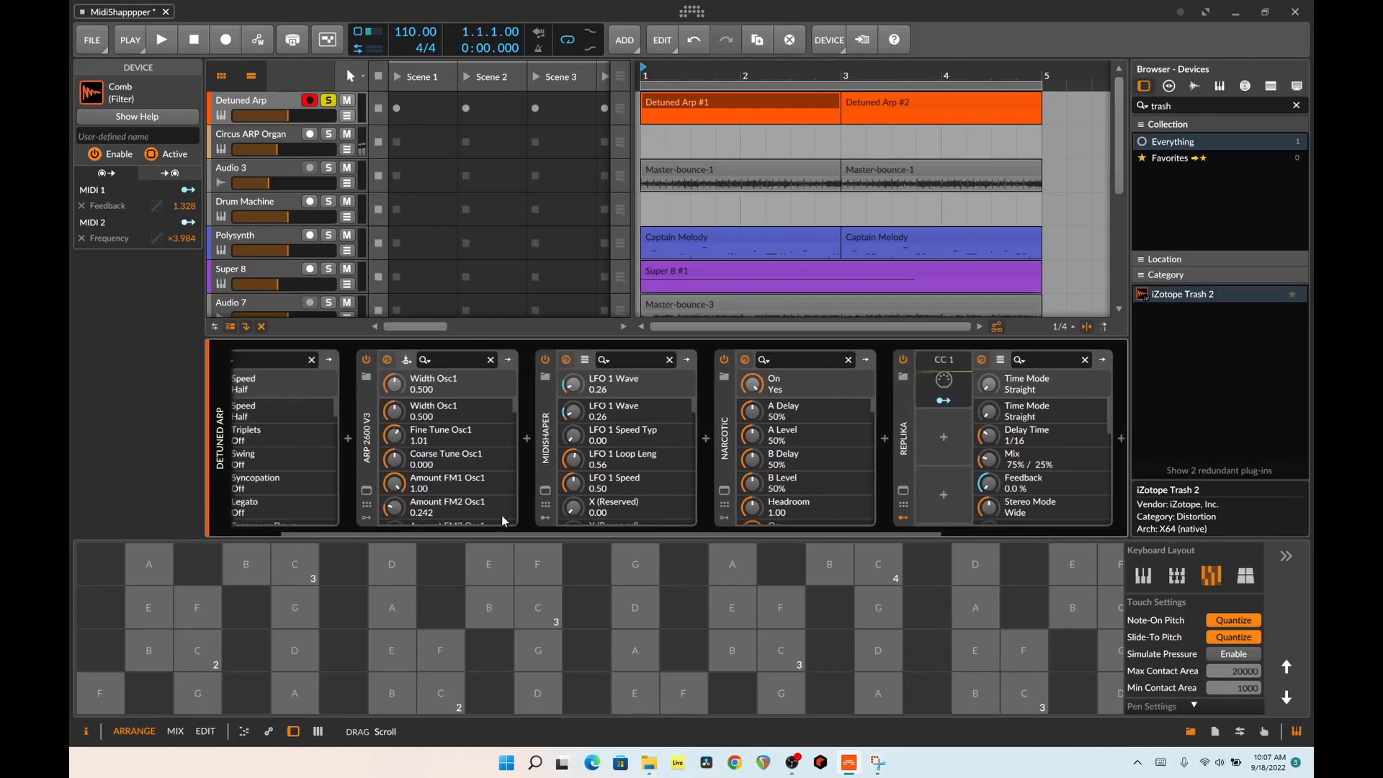
click(725, 490)
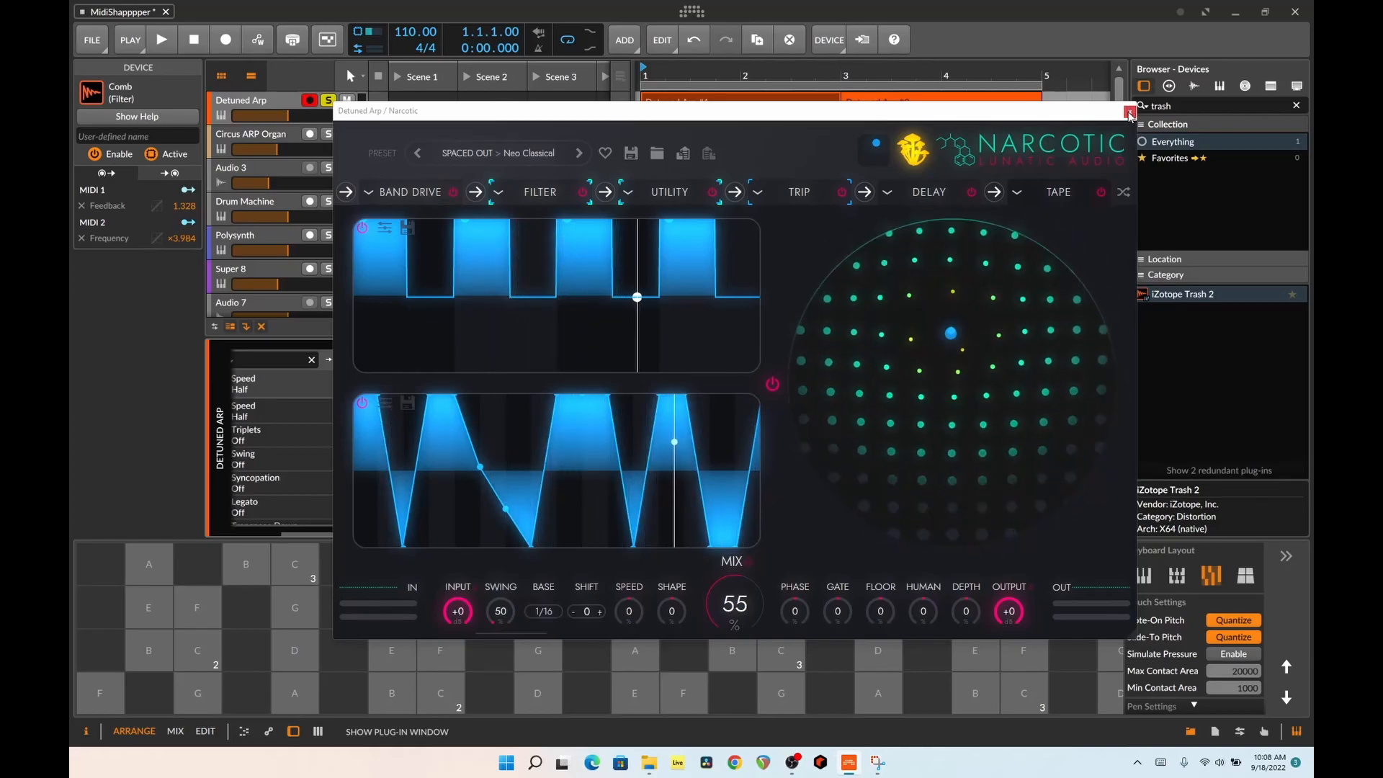
click(1128, 113)
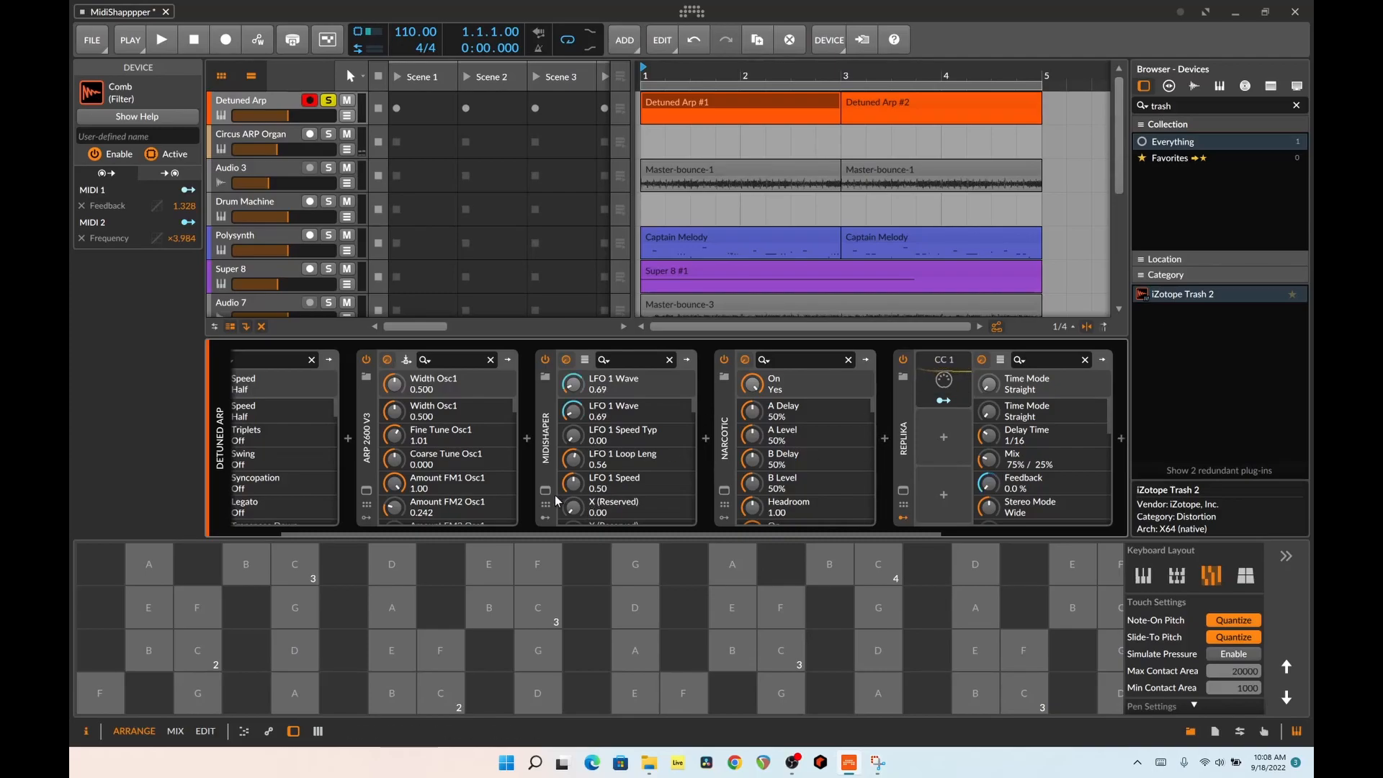
click(546, 492)
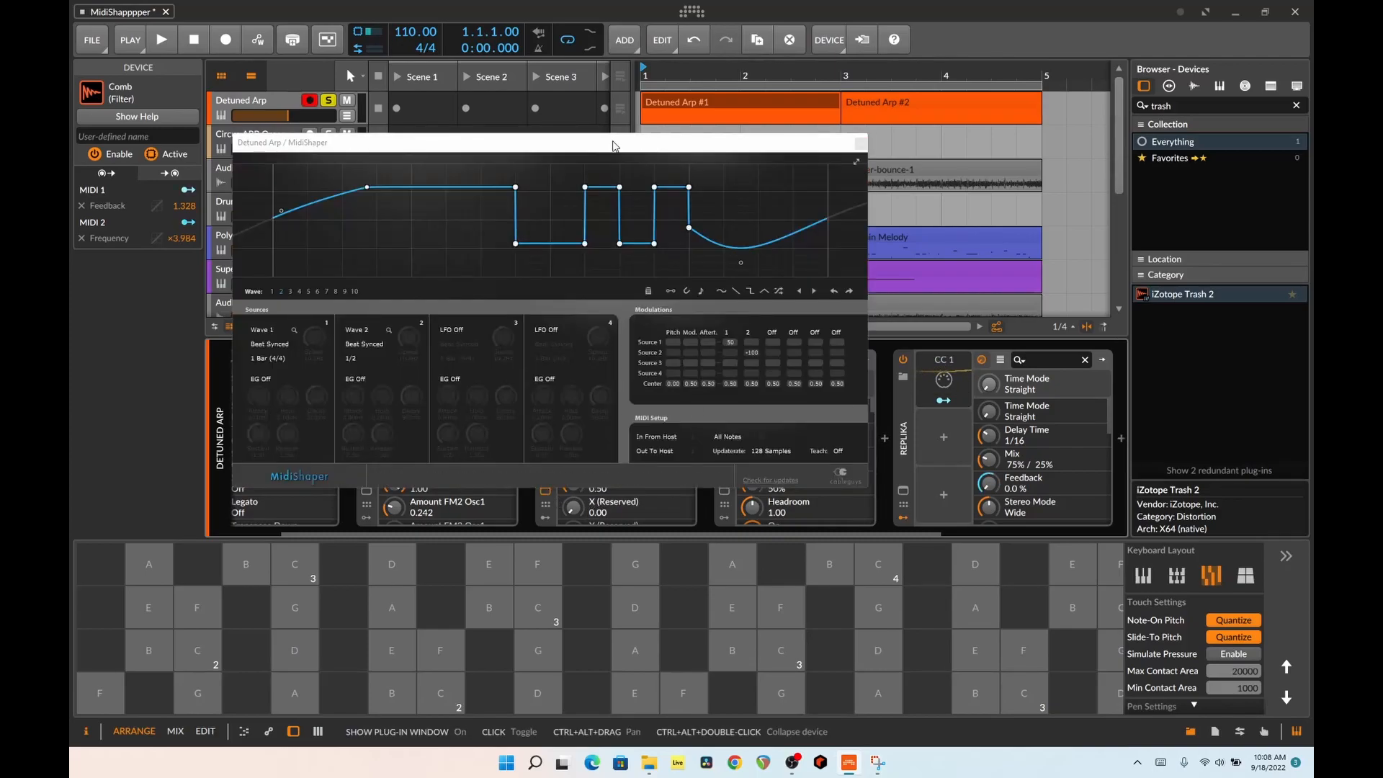
drag(560, 147, 530, 106)
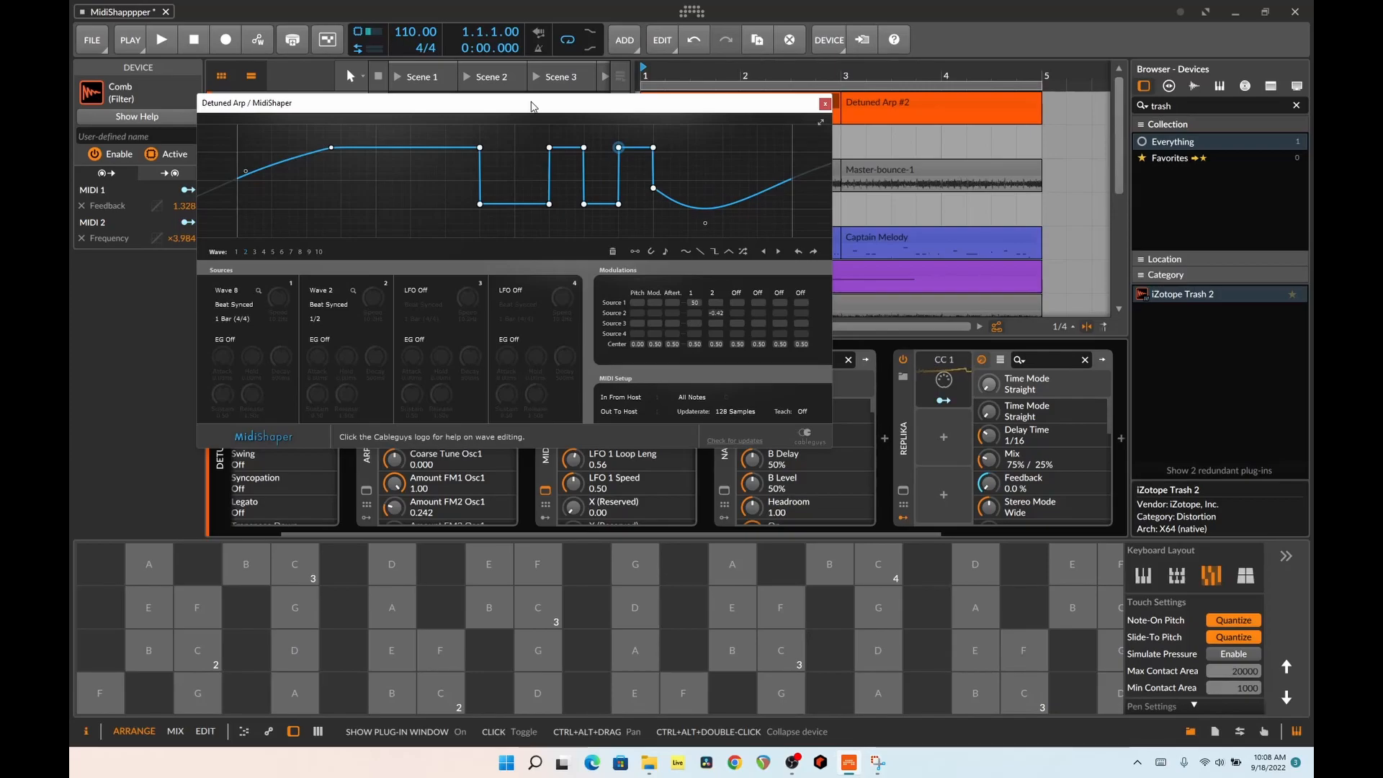
Add a Steps modulator to an empty modulator slot on Replika and expand its step editor
click(944, 494)
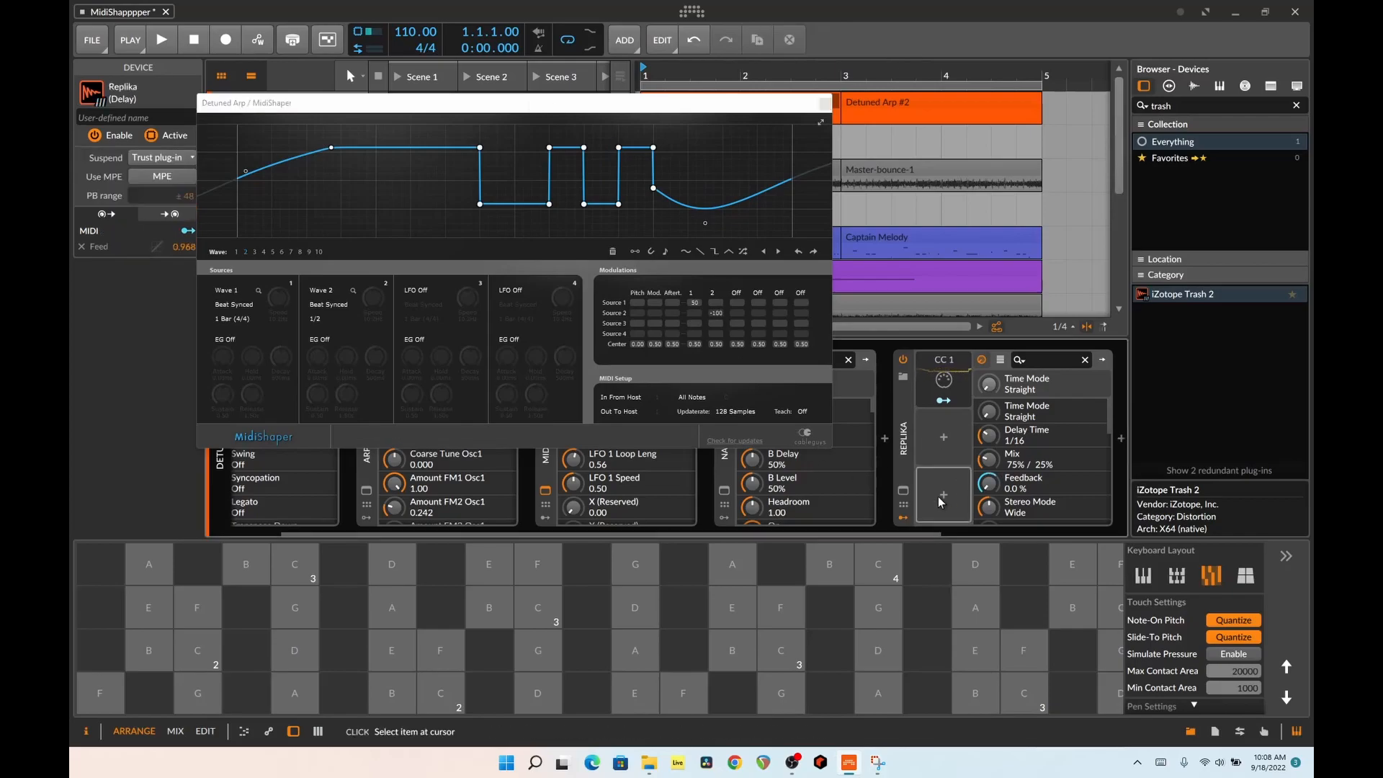
text(step)
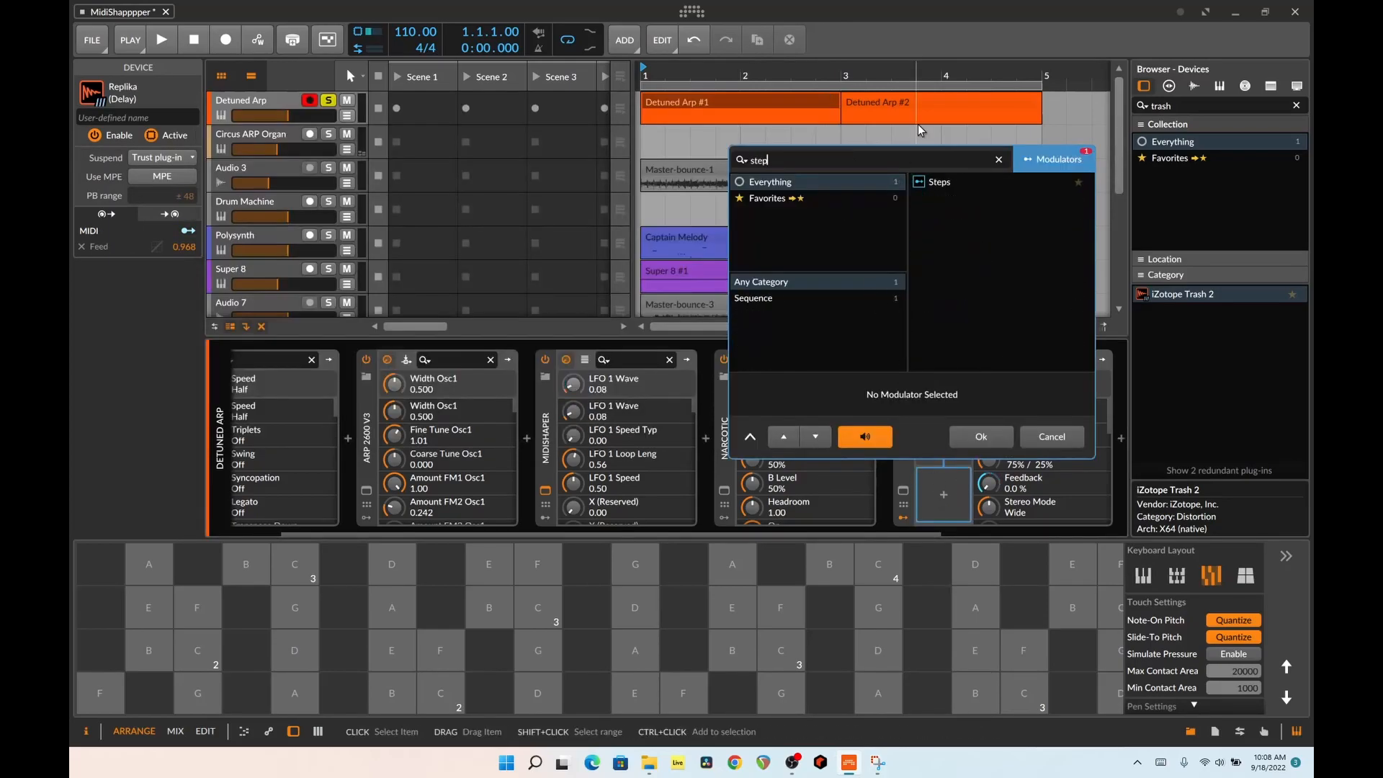
double_click(957, 187)
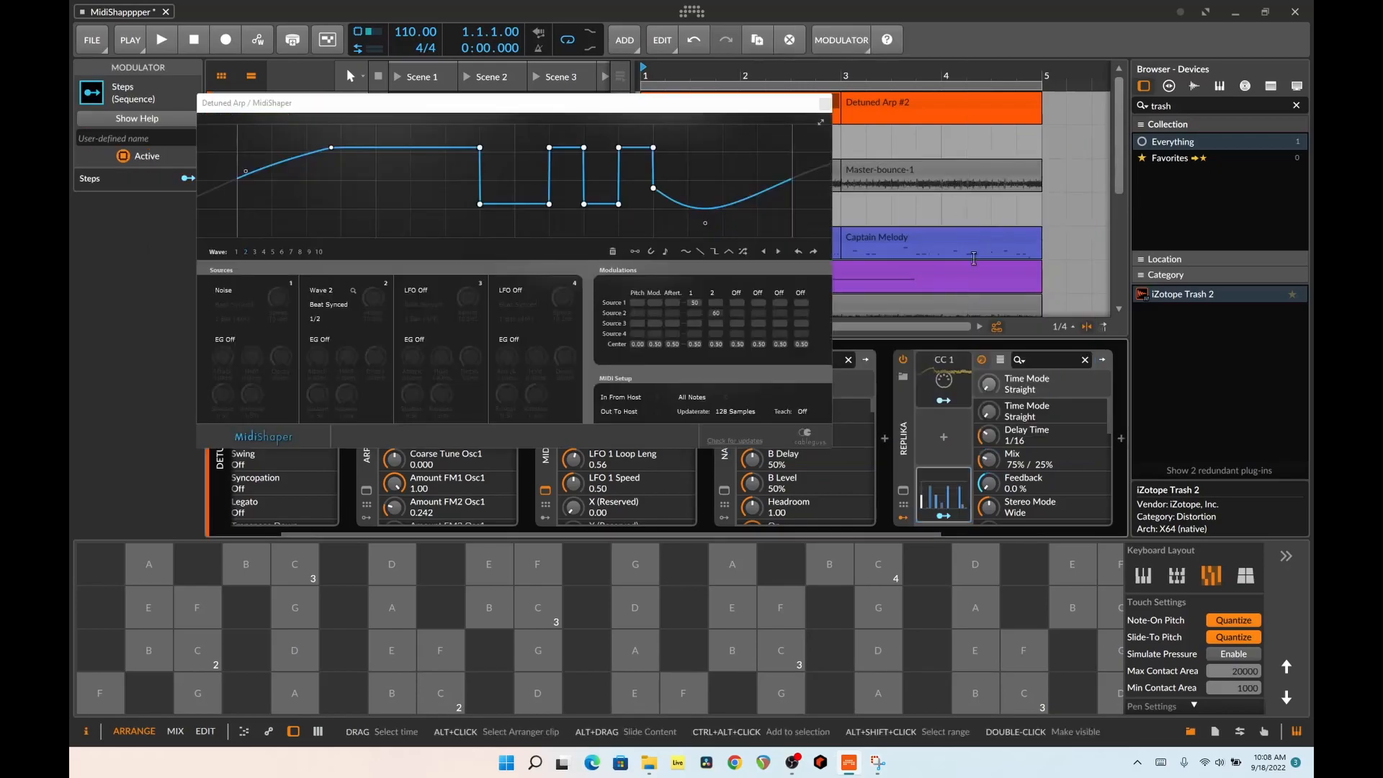
click(944, 504)
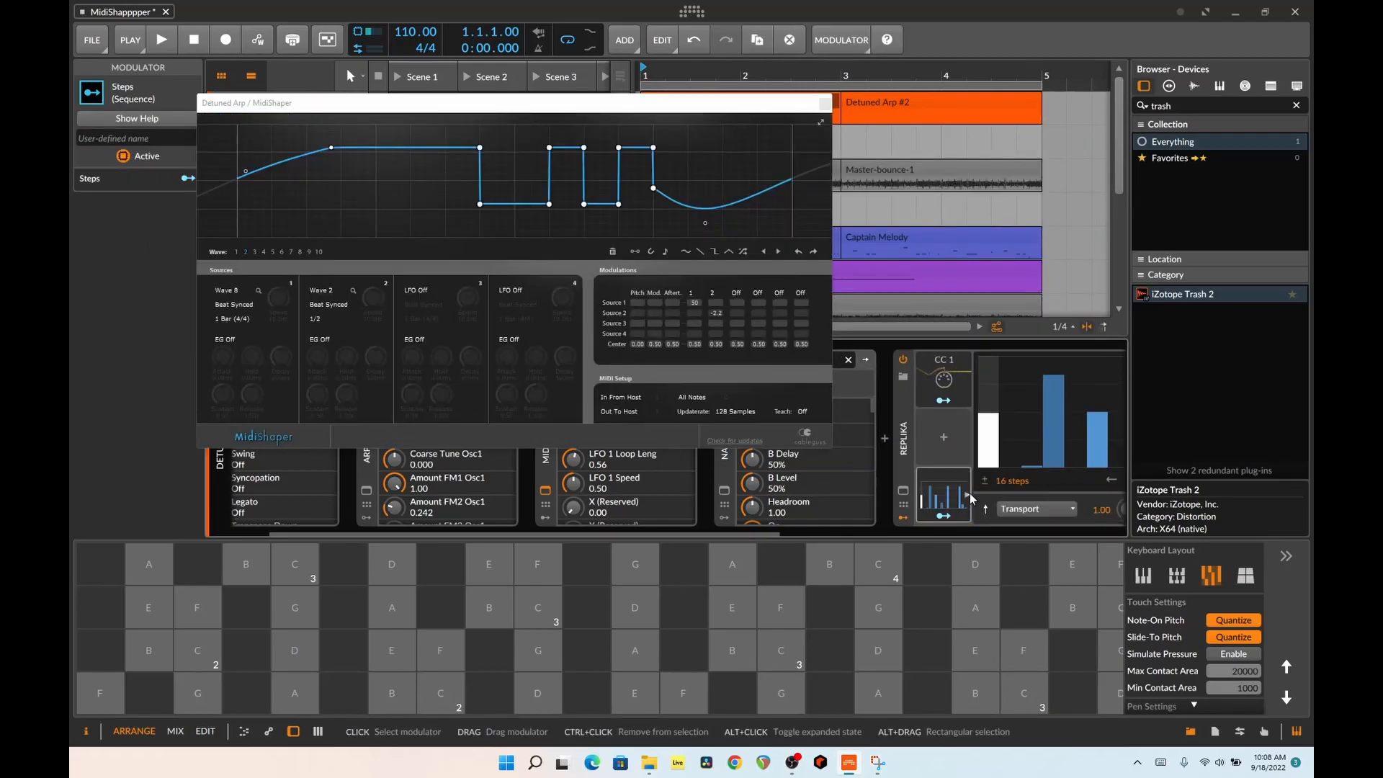
Draw varied step heights across the later part of the 16-step Steps pattern and try its Smooth control
mouse_move(736, 534)
mouse_down()
mouse_move(870, 534)
mouse_move(841, 535)
mouse_up()
mouse_move(934, 450)
mouse_down()
mouse_move(941, 434)
mouse_move(1024, 436)
mouse_move(1084, 393)
mouse_move(1116, 389)
mouse_up()
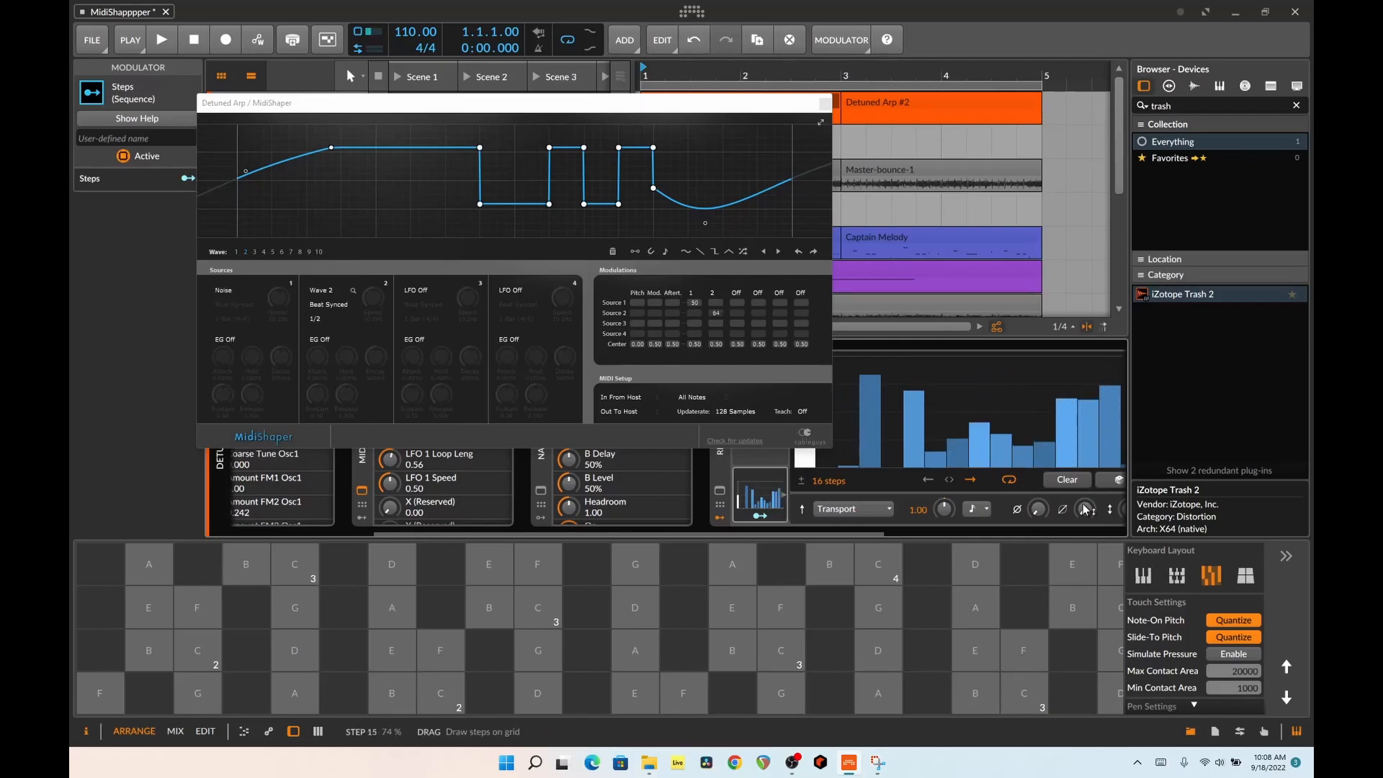
mouse_move(1084, 509)
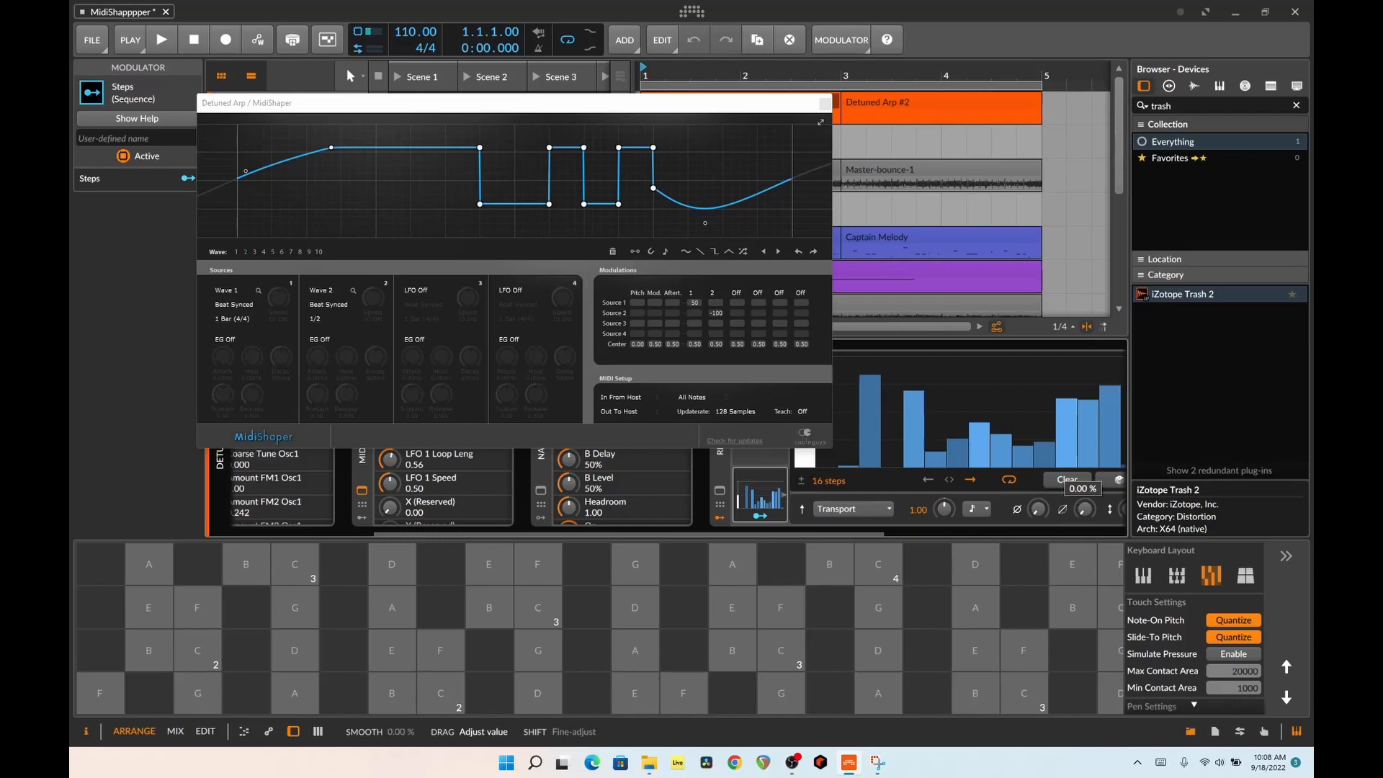
drag(1084, 509, 1084, 515)
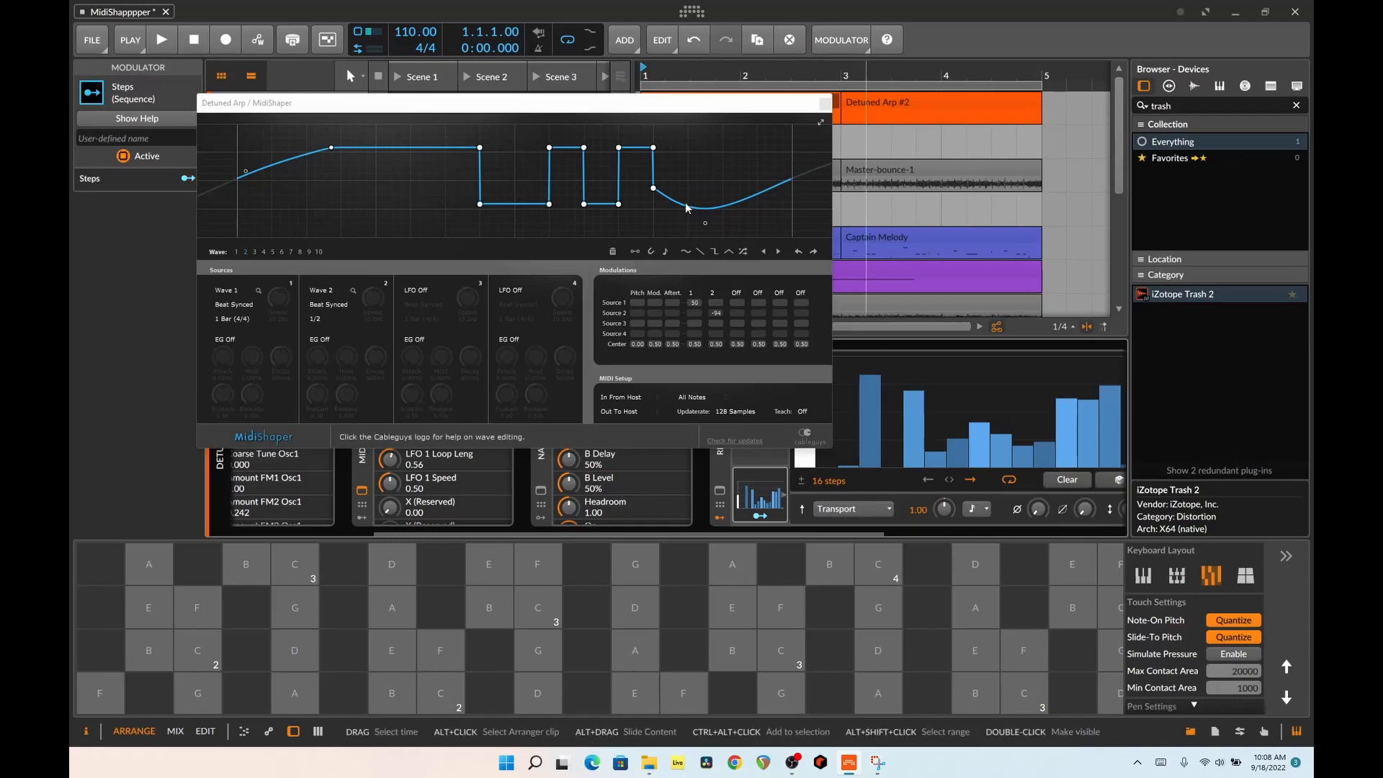
Bend the flat upper segment and the final rising segment of MidiShaper's displayed wave into curves, and look at other wave slots
drag(394, 149, 435, 218)
drag(739, 200, 725, 124)
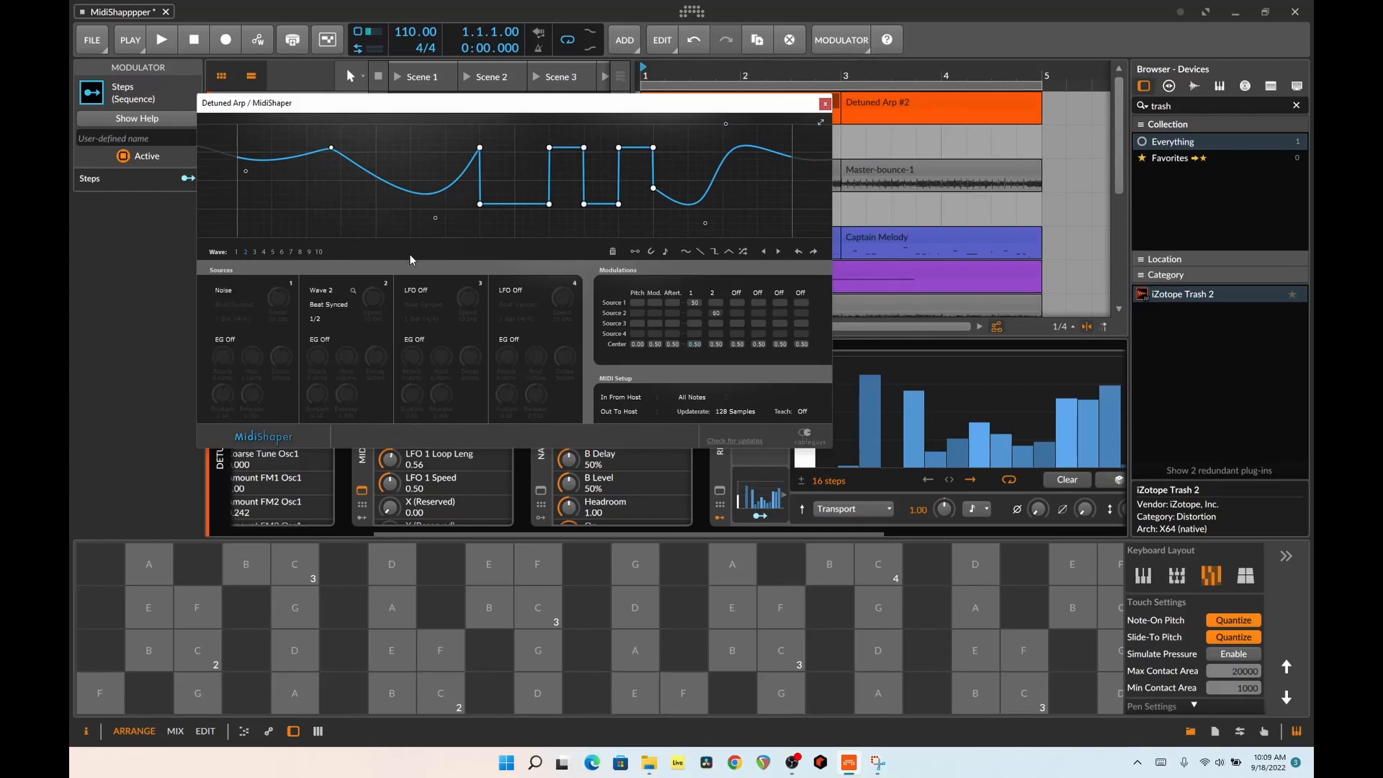
click(238, 252)
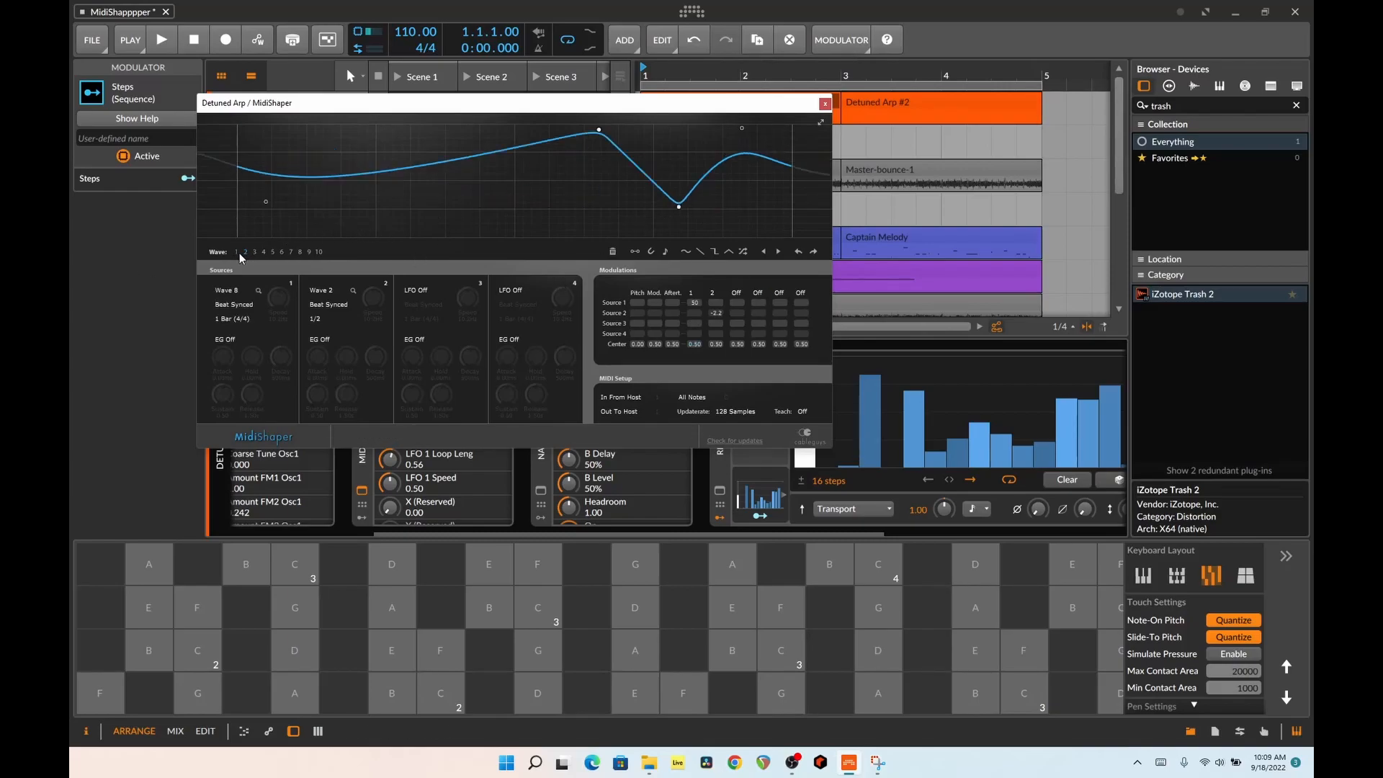
click(280, 252)
Switch MidiShaper to wave 10, add a point to its flat line and randomize the shape several times
click(315, 250)
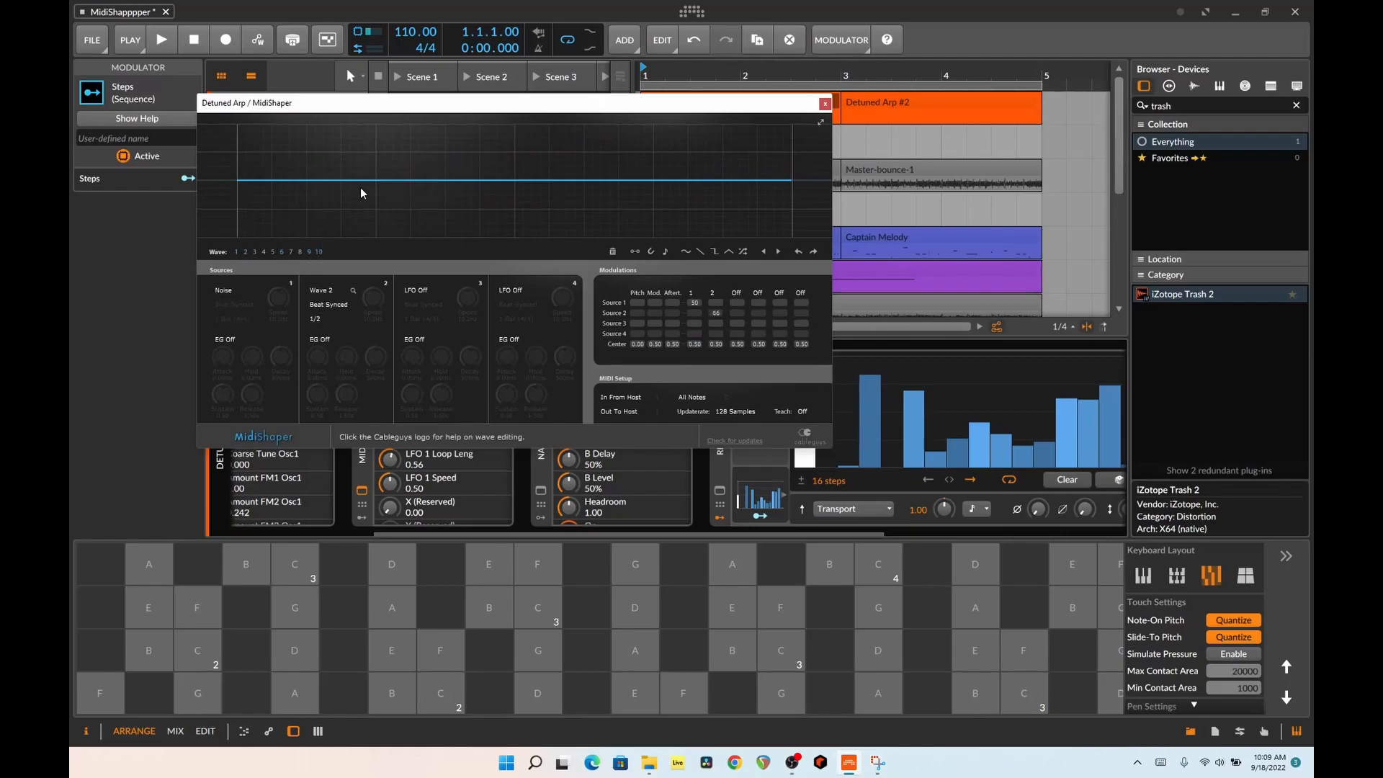
click(691, 147)
click(742, 252)
click(742, 252)
click(742, 252)
click(742, 252)
click(742, 252)
Adjust wave 10's outline by hand with MidiShaper's shaping tools and turn on the note grid for its points
click(686, 251)
drag(719, 209, 697, 144)
click(636, 255)
mouse_move(612, 179)
mouse_down()
mouse_move(584, 151)
mouse_move(507, 153)
mouse_move(510, 189)
mouse_move(346, 147)
mouse_move(407, 193)
mouse_move(504, 155)
mouse_up()
click(665, 251)
drag(634, 204, 679, 172)
mouse_move(621, 216)
mouse_down()
mouse_move(657, 223)
mouse_move(720, 189)
mouse_move(698, 213)
mouse_up()
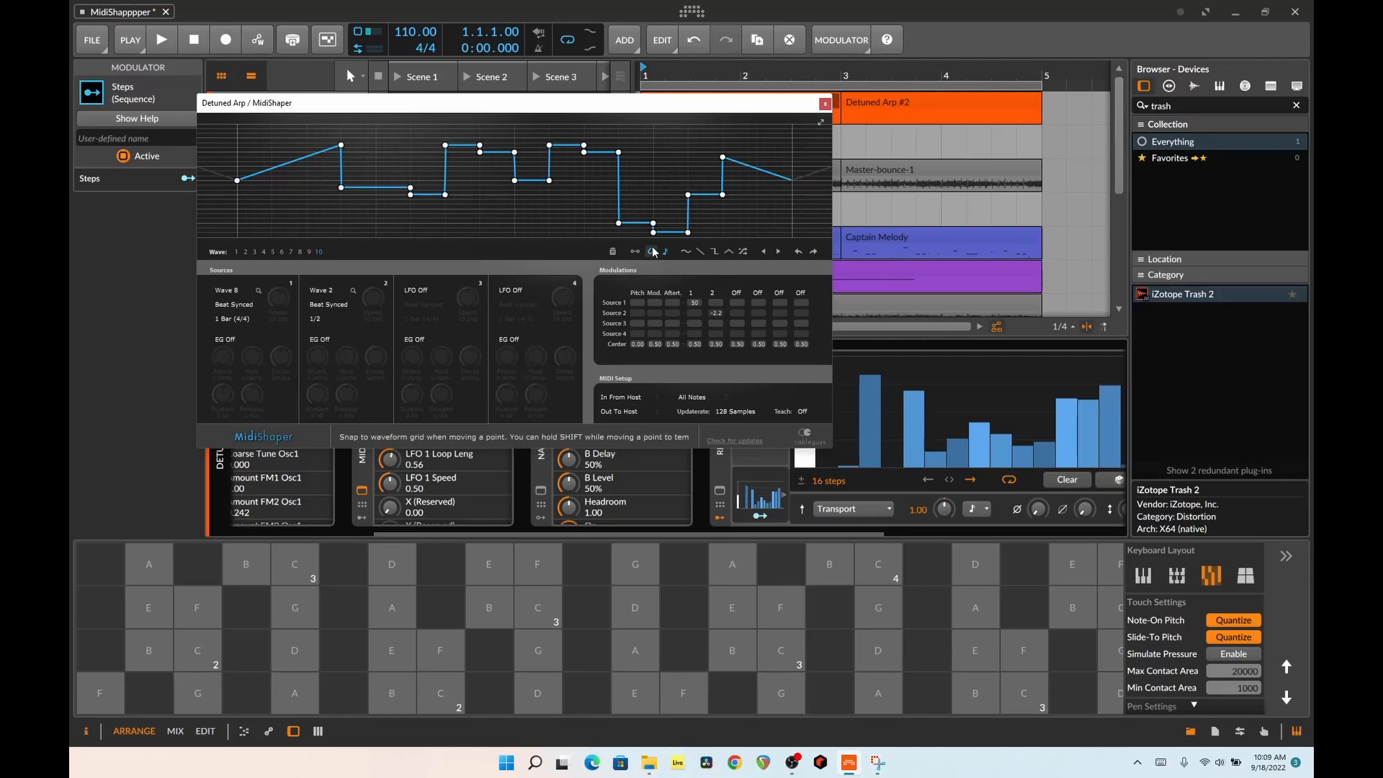
Bend several segments of wave 10 into curved peaks and dips, and assign Wave 10 to the third source's LFO
click(653, 180)
drag(653, 180, 660, 123)
drag(427, 196, 386, 124)
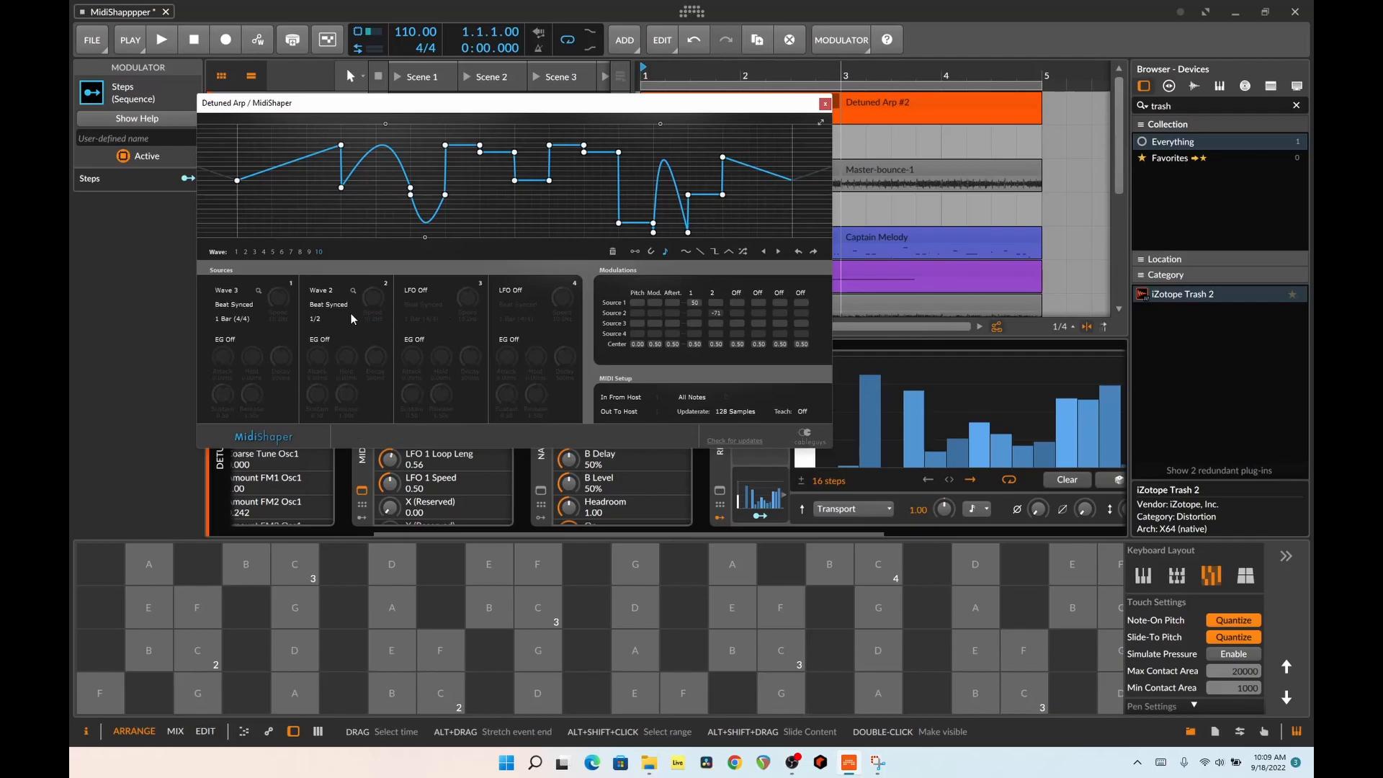
click(429, 290)
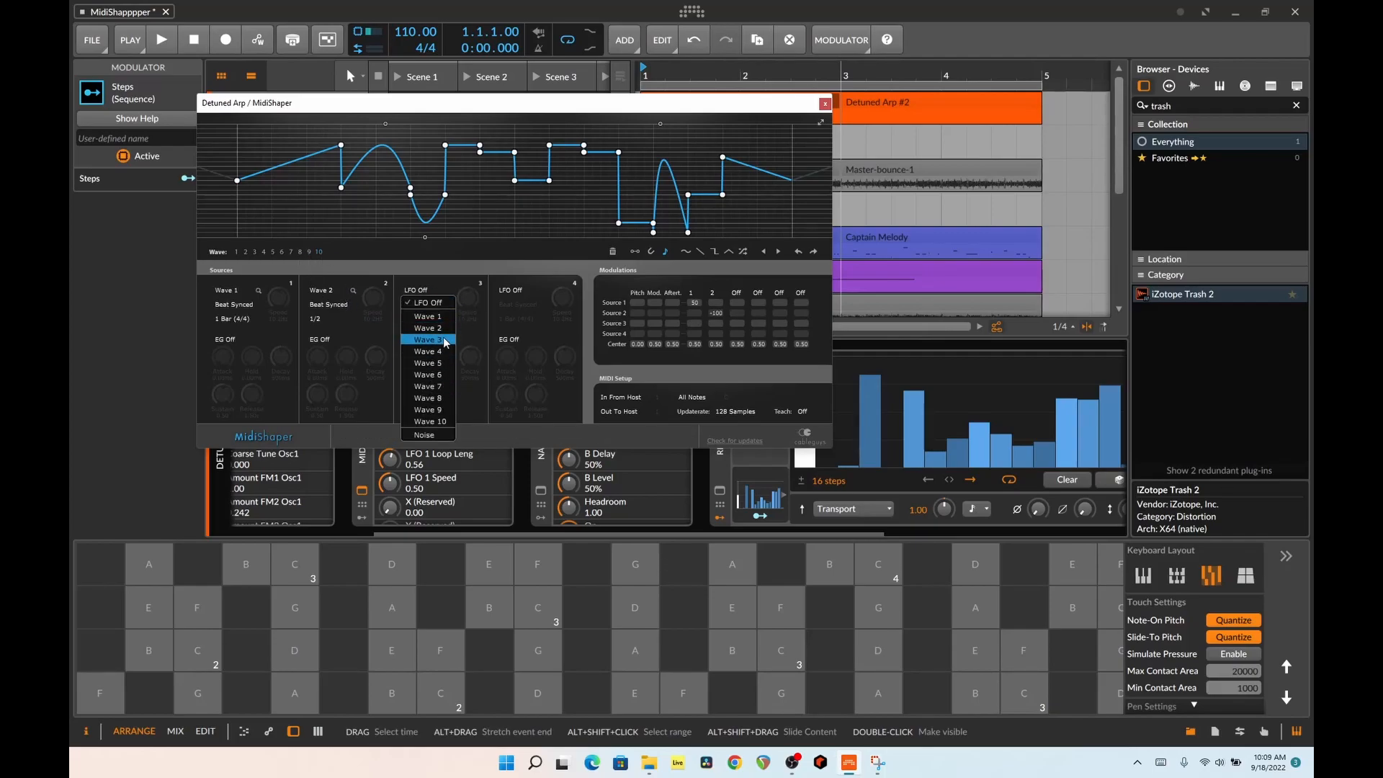
click(448, 423)
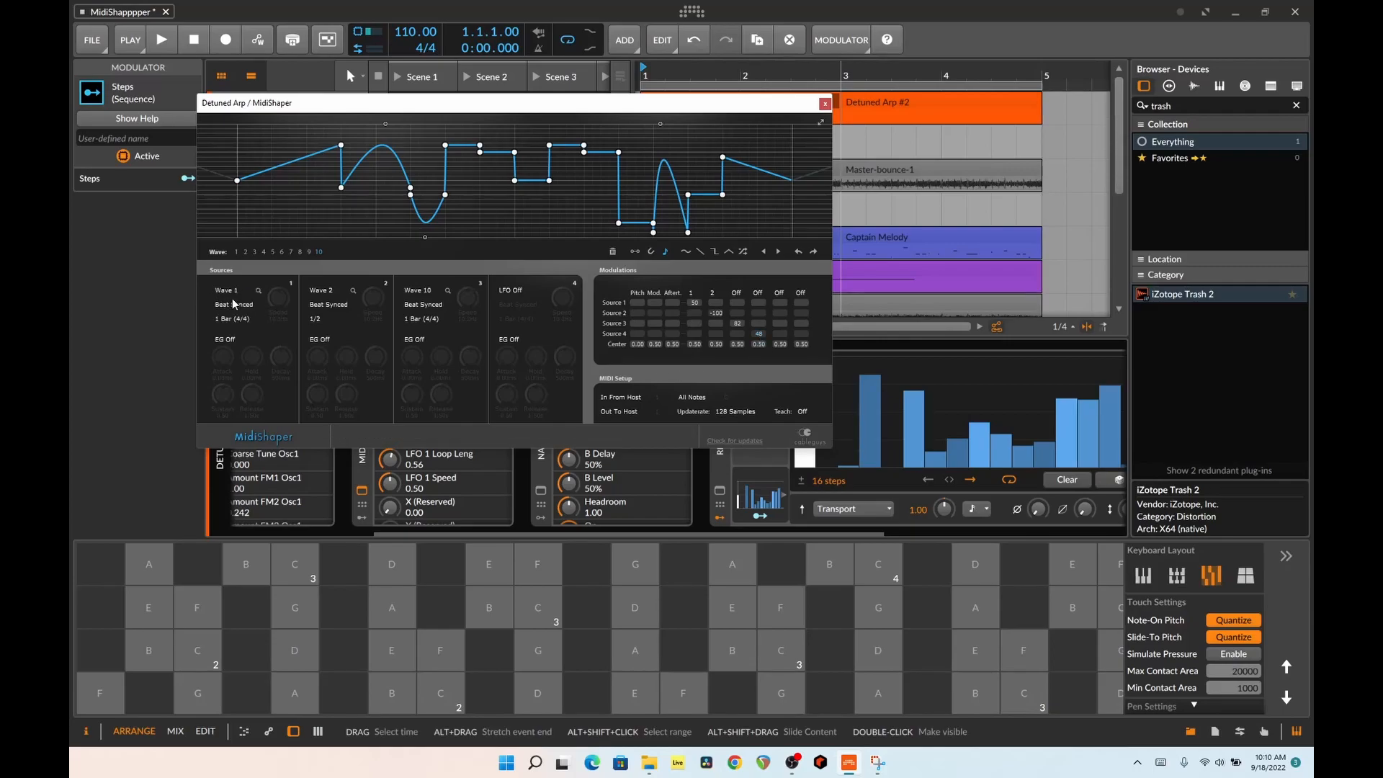
Examine the first source's wave choices, wave 1's shape and the first modulation target's controller numbers, and close MidiShaper
click(235, 292)
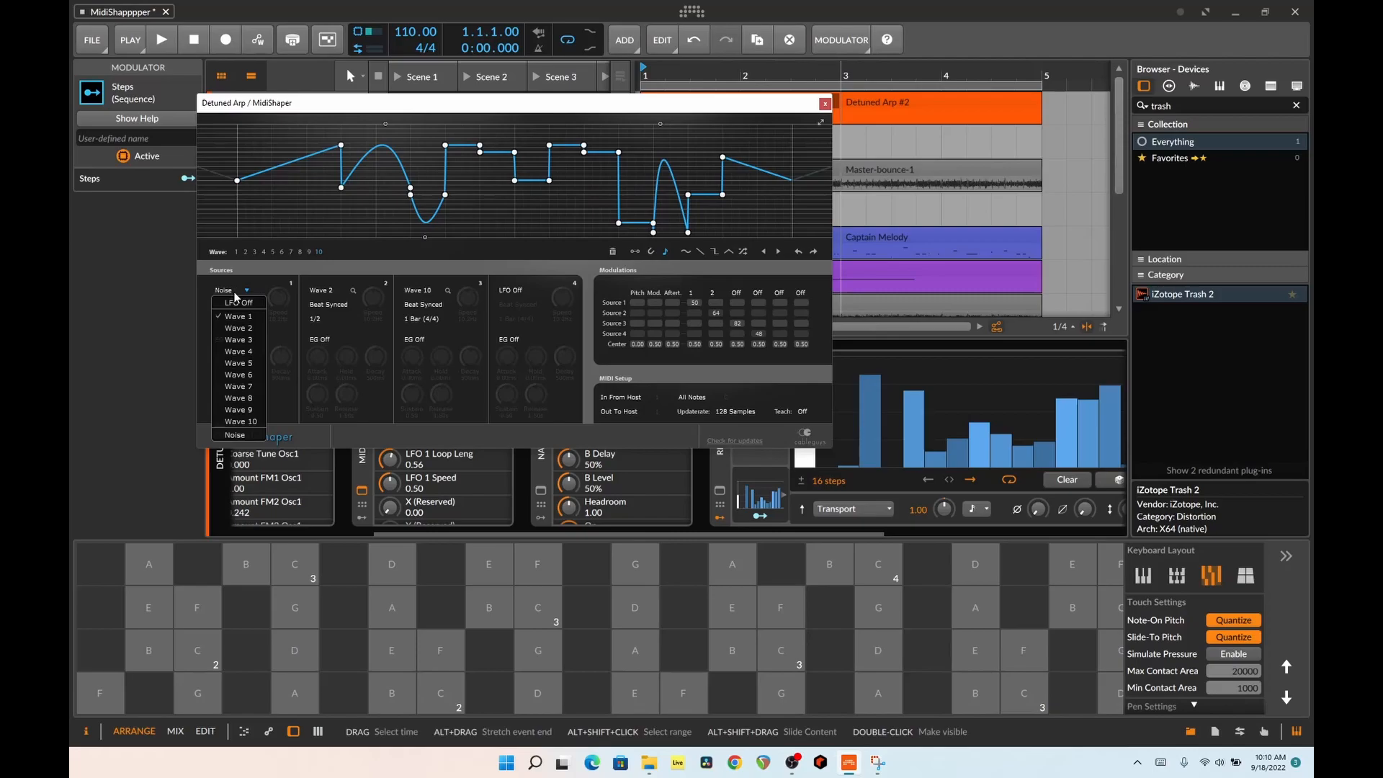
click(234, 293)
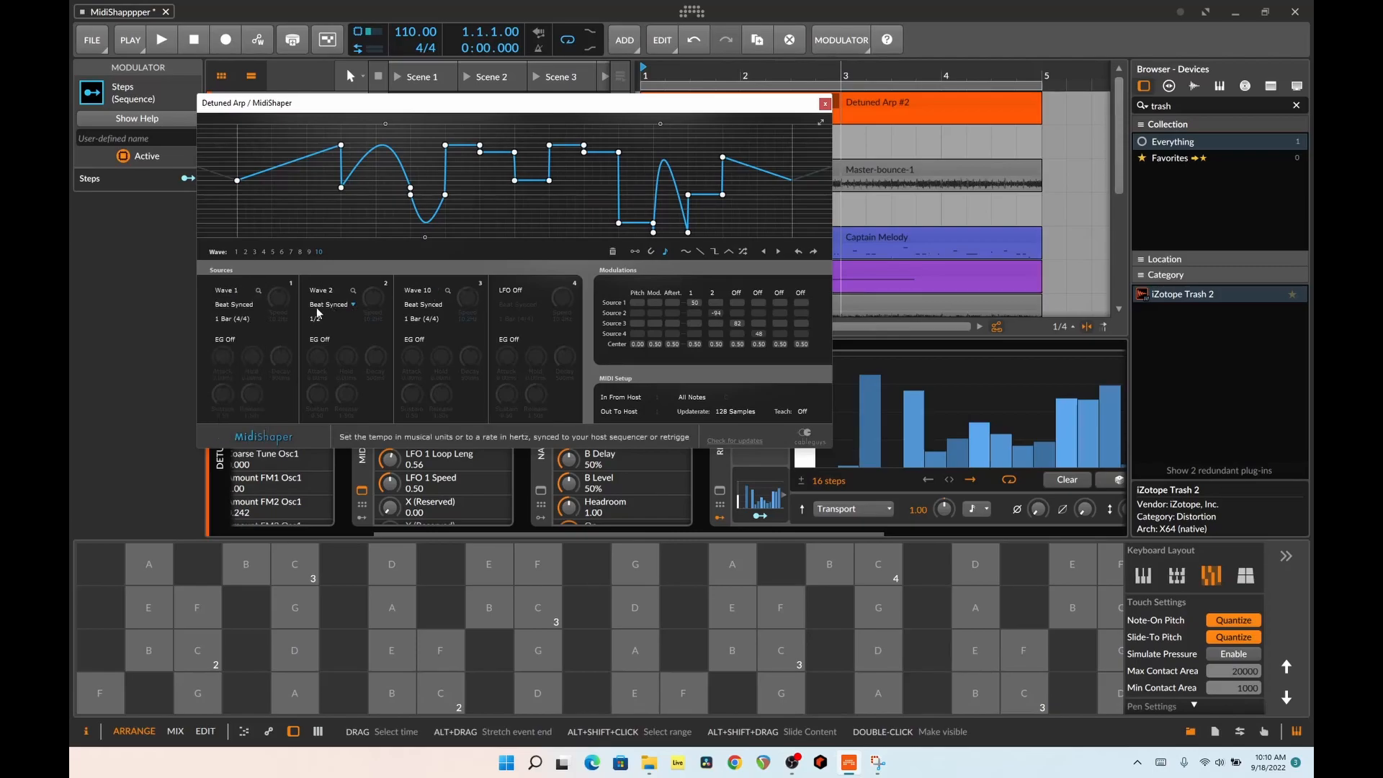
click(235, 293)
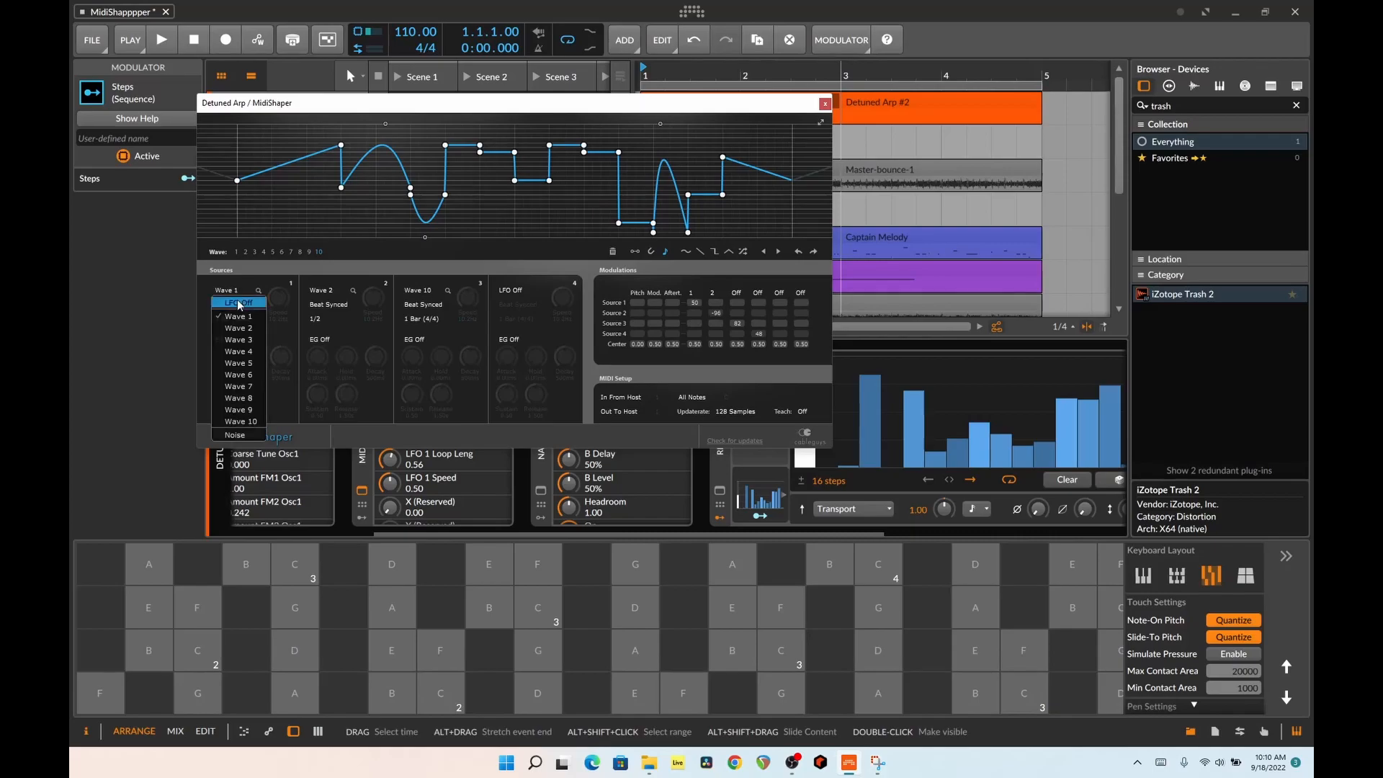
click(261, 304)
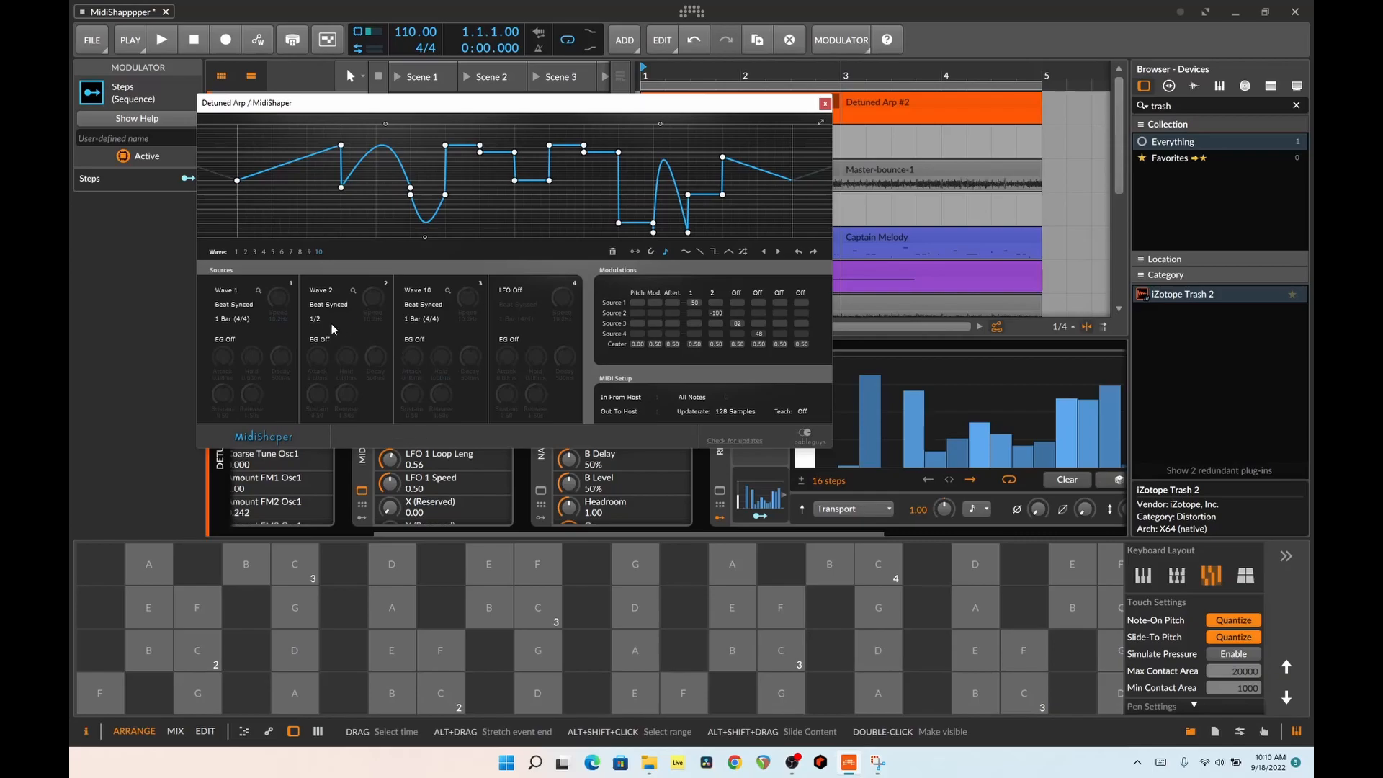
click(236, 252)
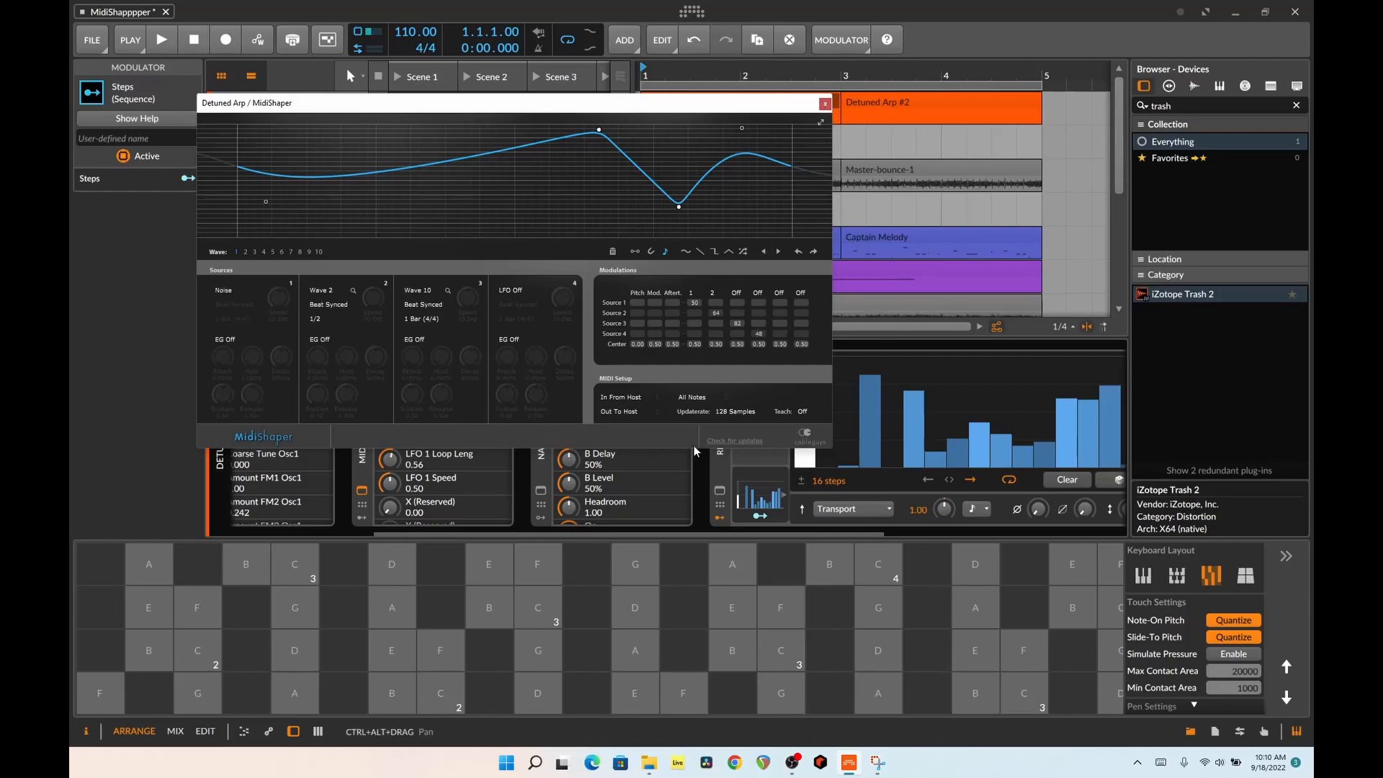
click(691, 292)
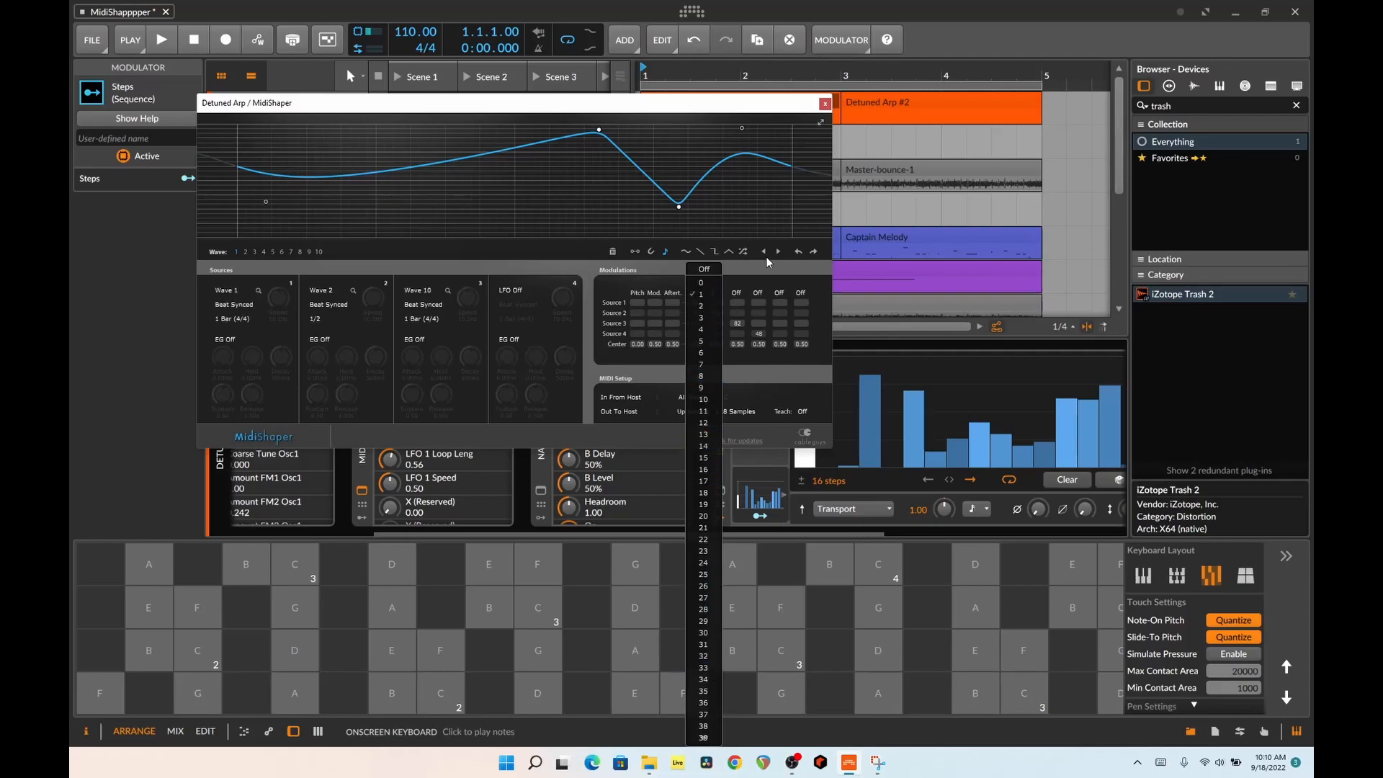
click(815, 267)
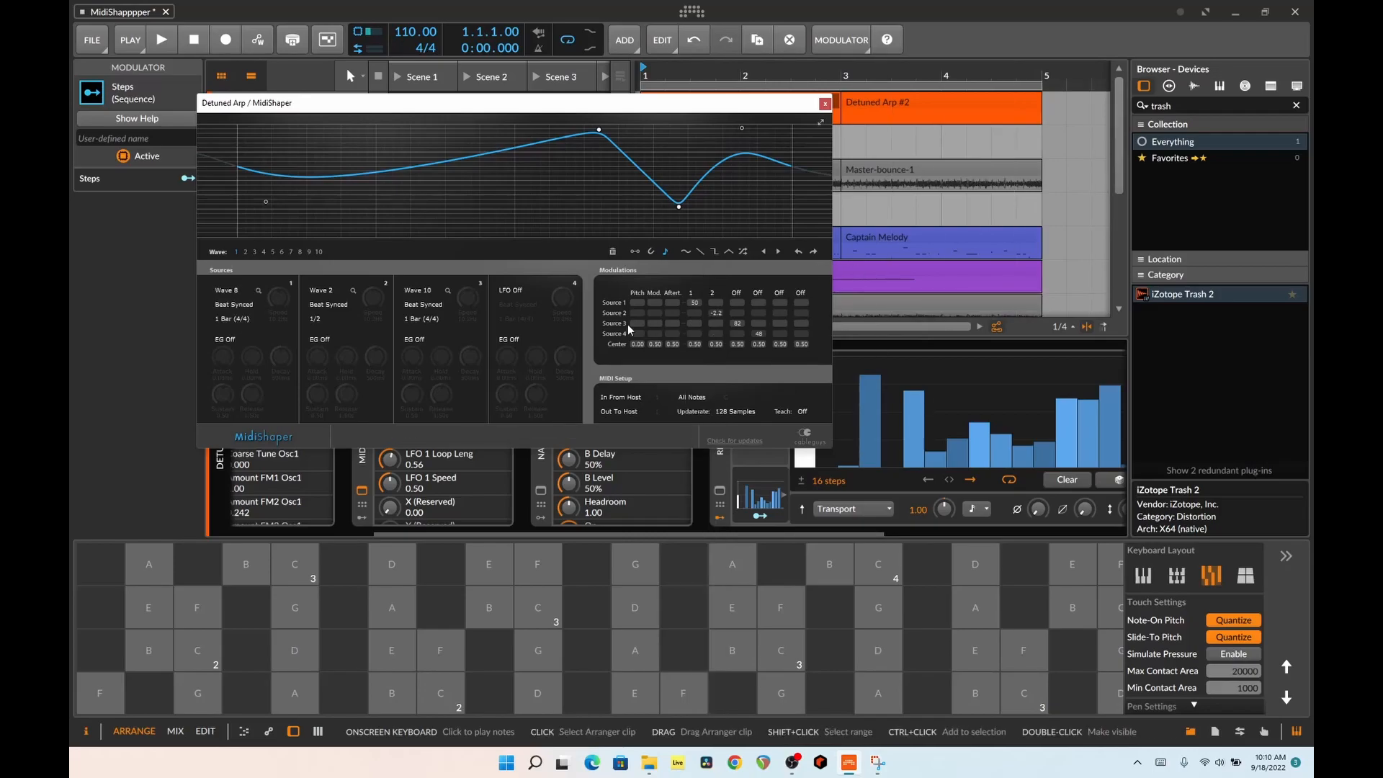
click(825, 105)
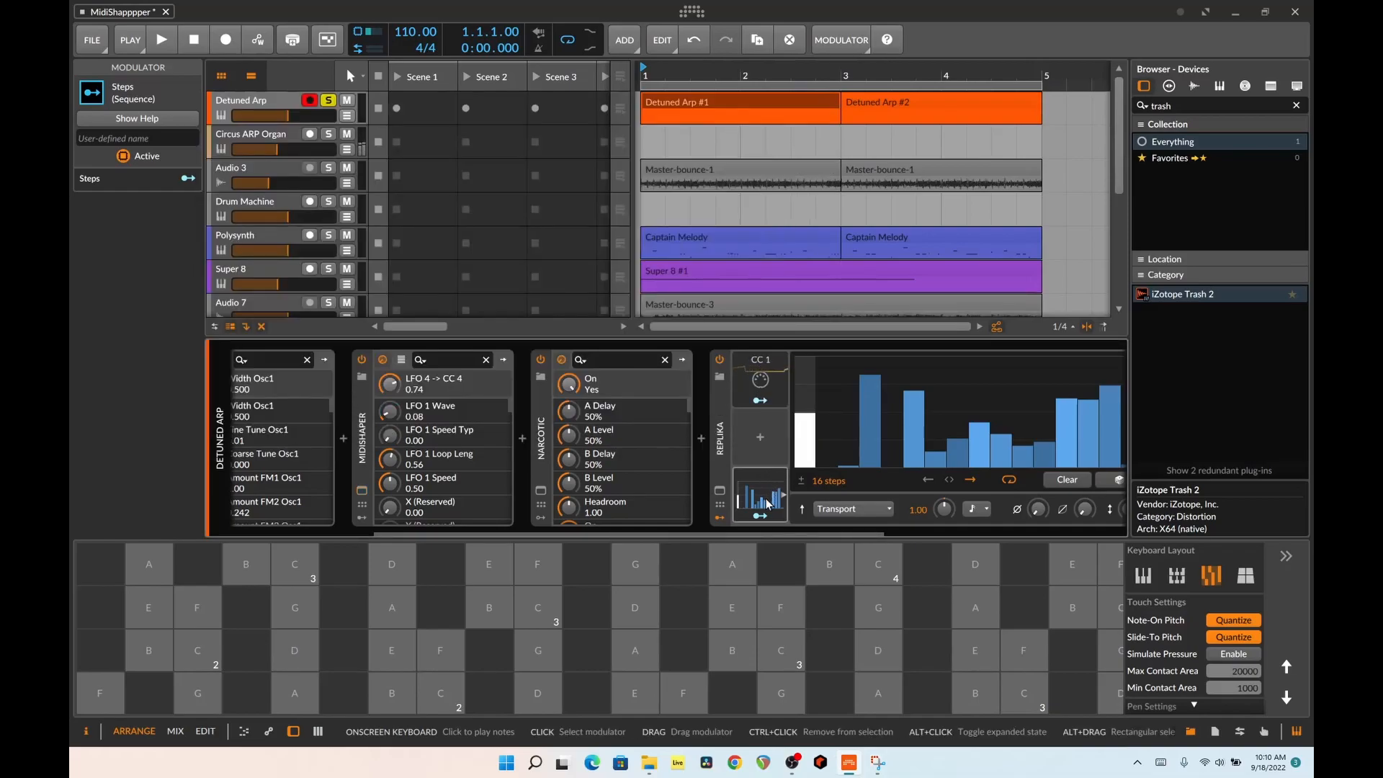
Remove the Steps modulator from Replika
click(783, 495)
key(Delete)
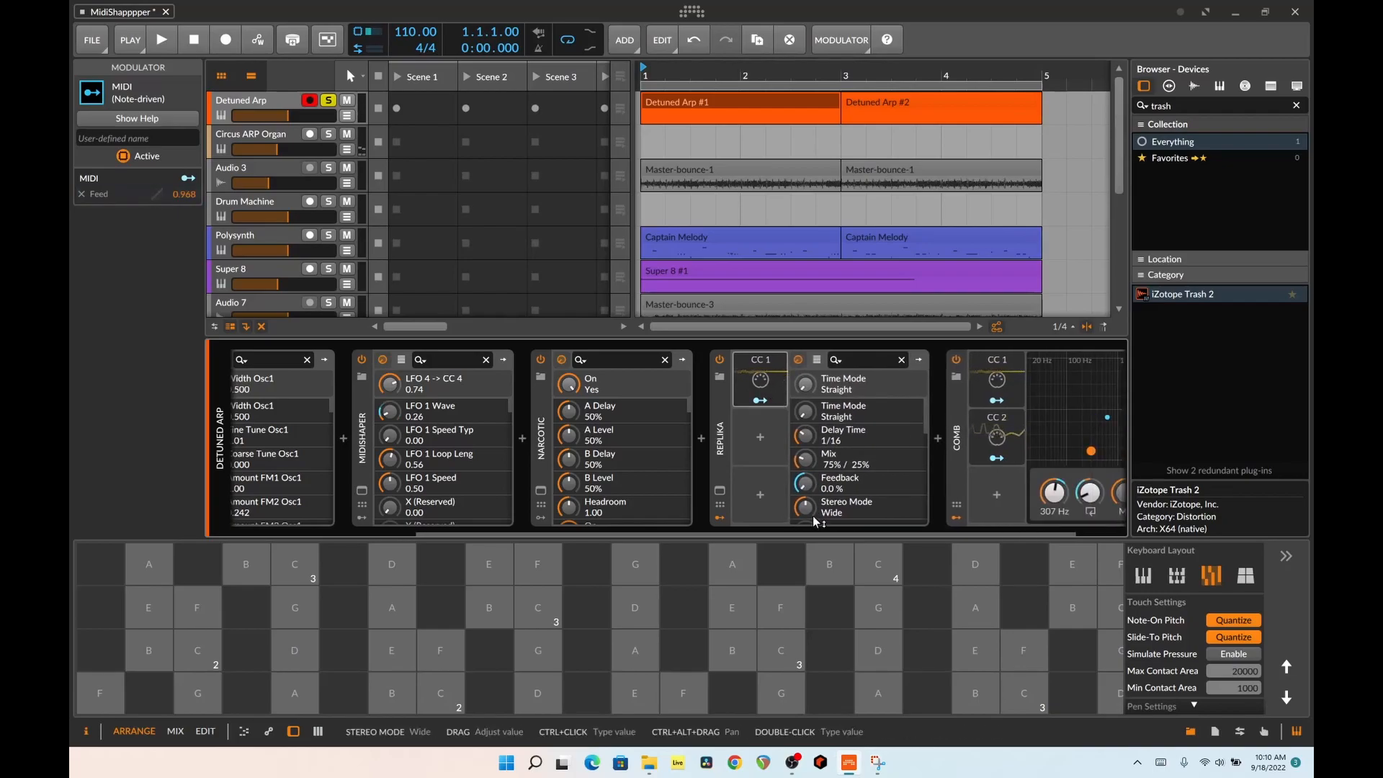
Play a D on the onscreen keyboard to audition the Detuned Arp chain through Narcotic, Replika and Comb
scroll(808, 529, down, 2)
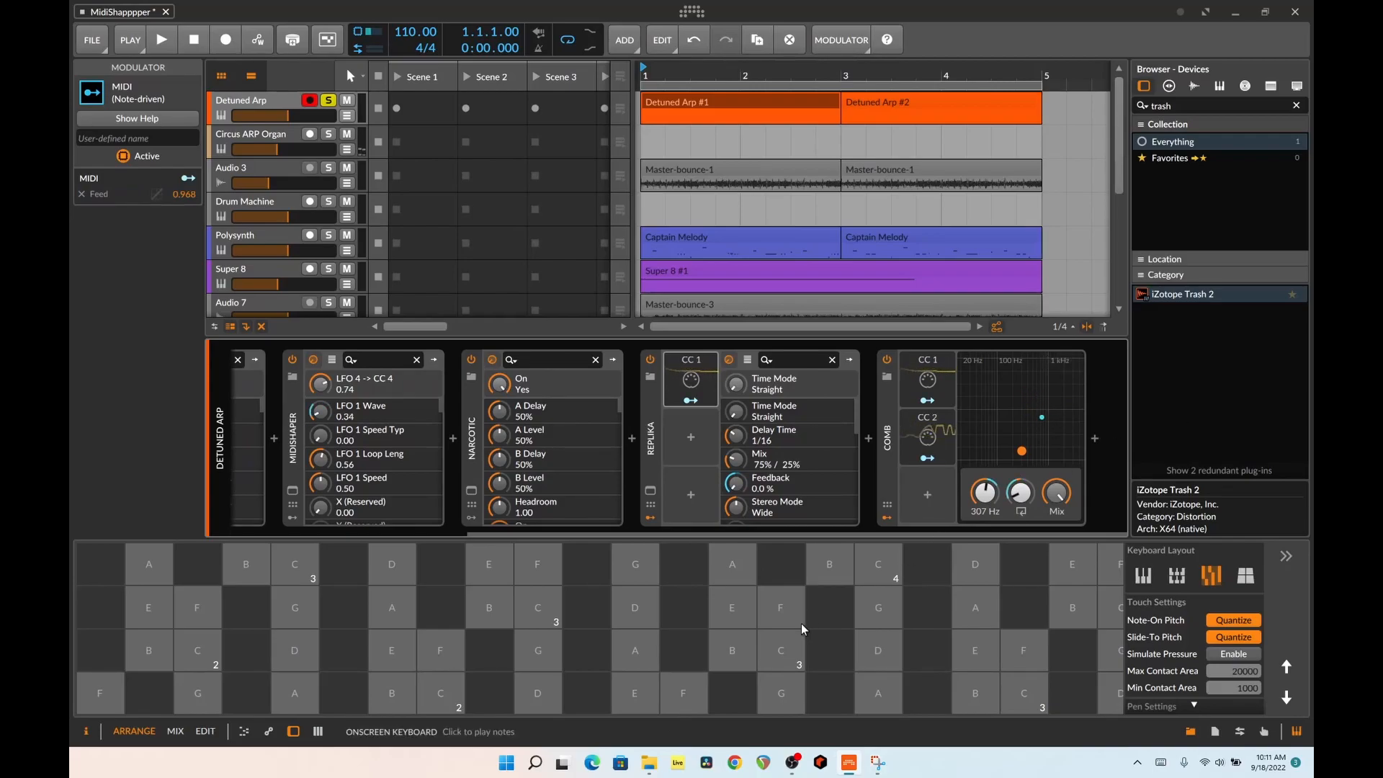
click(621, 621)
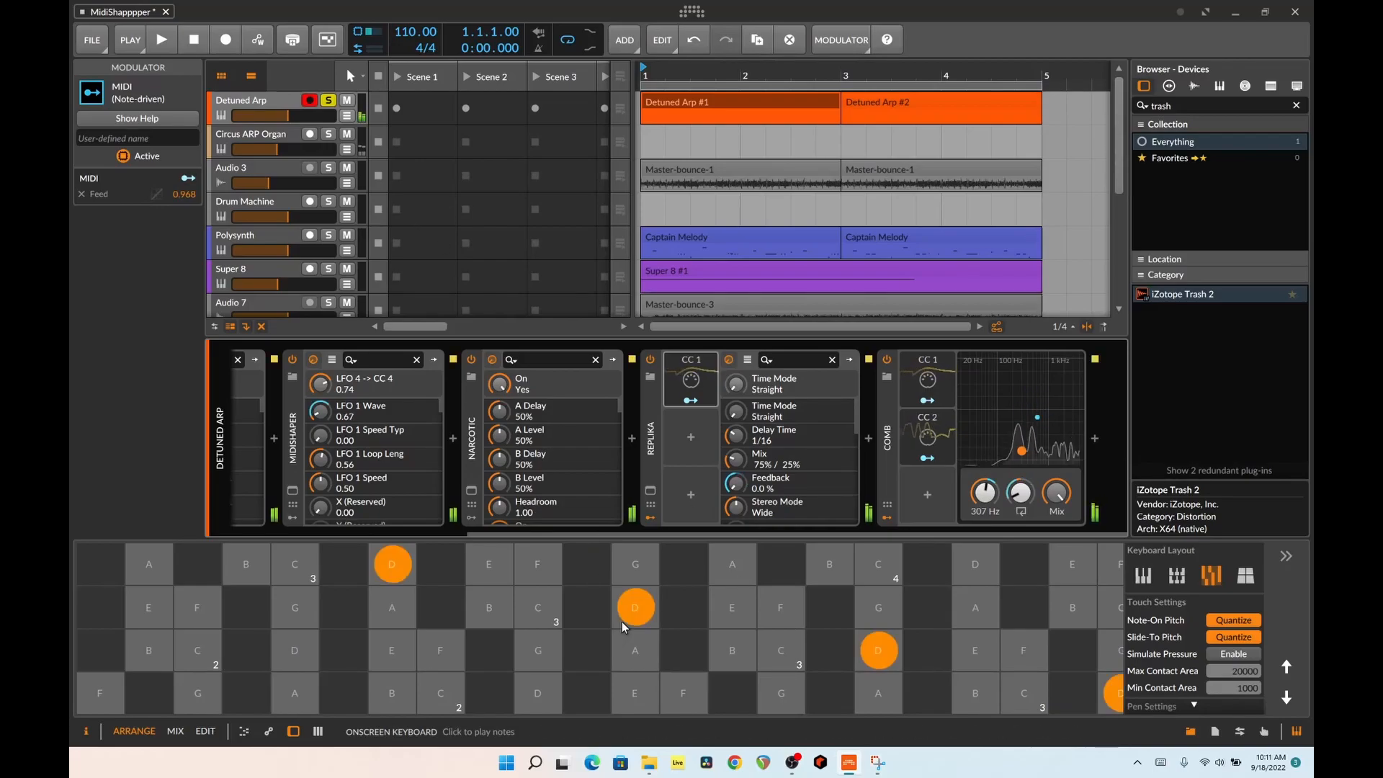
drag(621, 621, 638, 603)
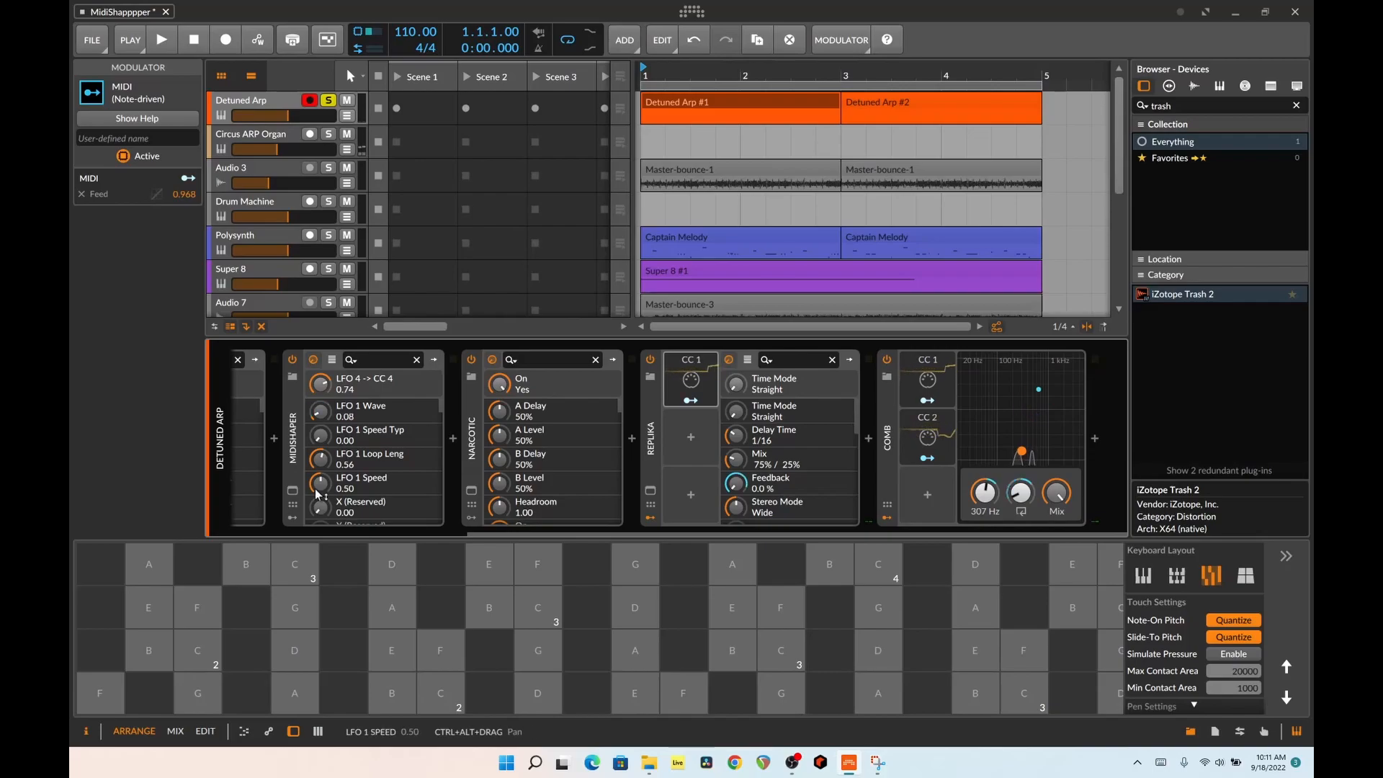
Examine MidiShaper's wave display and modulation amounts alongside the modulators attached to the device, and close the plug-in window
click(292, 490)
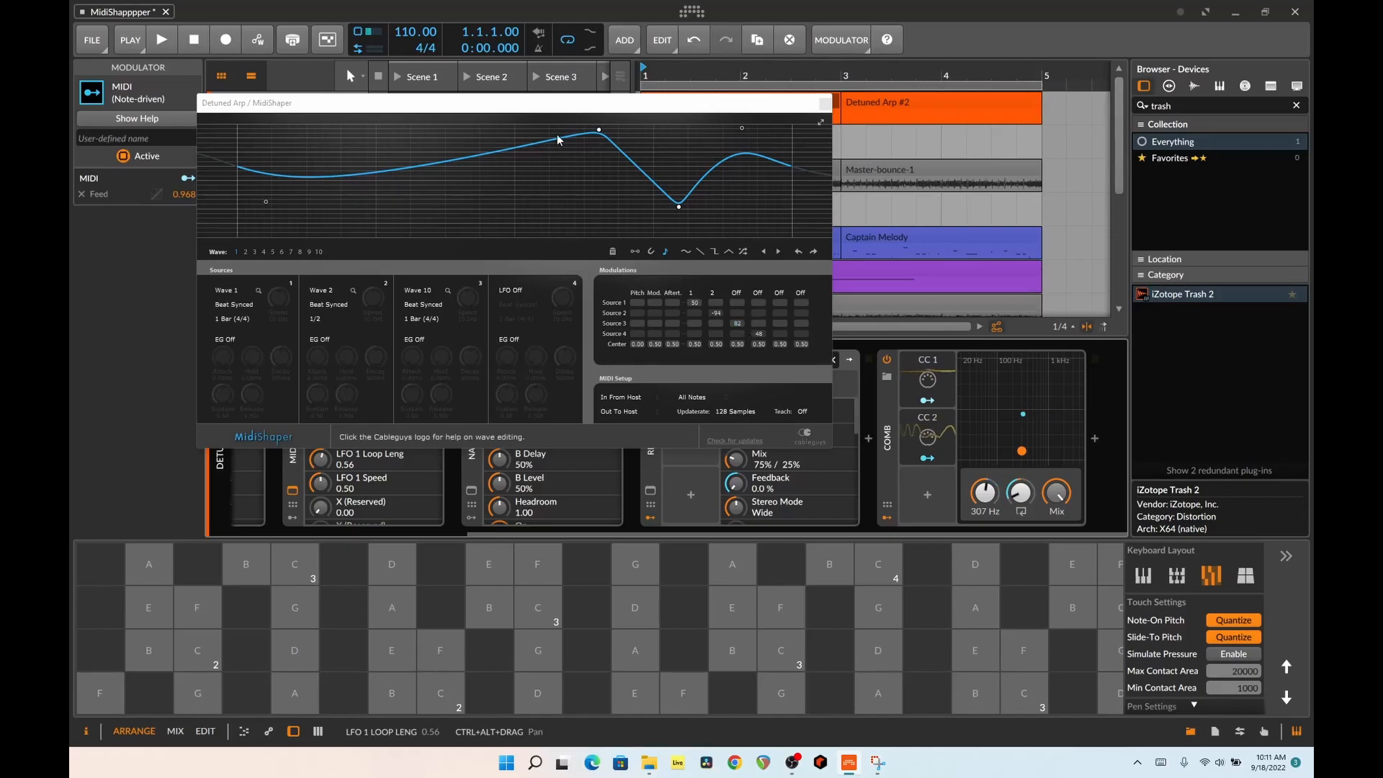
drag(653, 111, 903, 126)
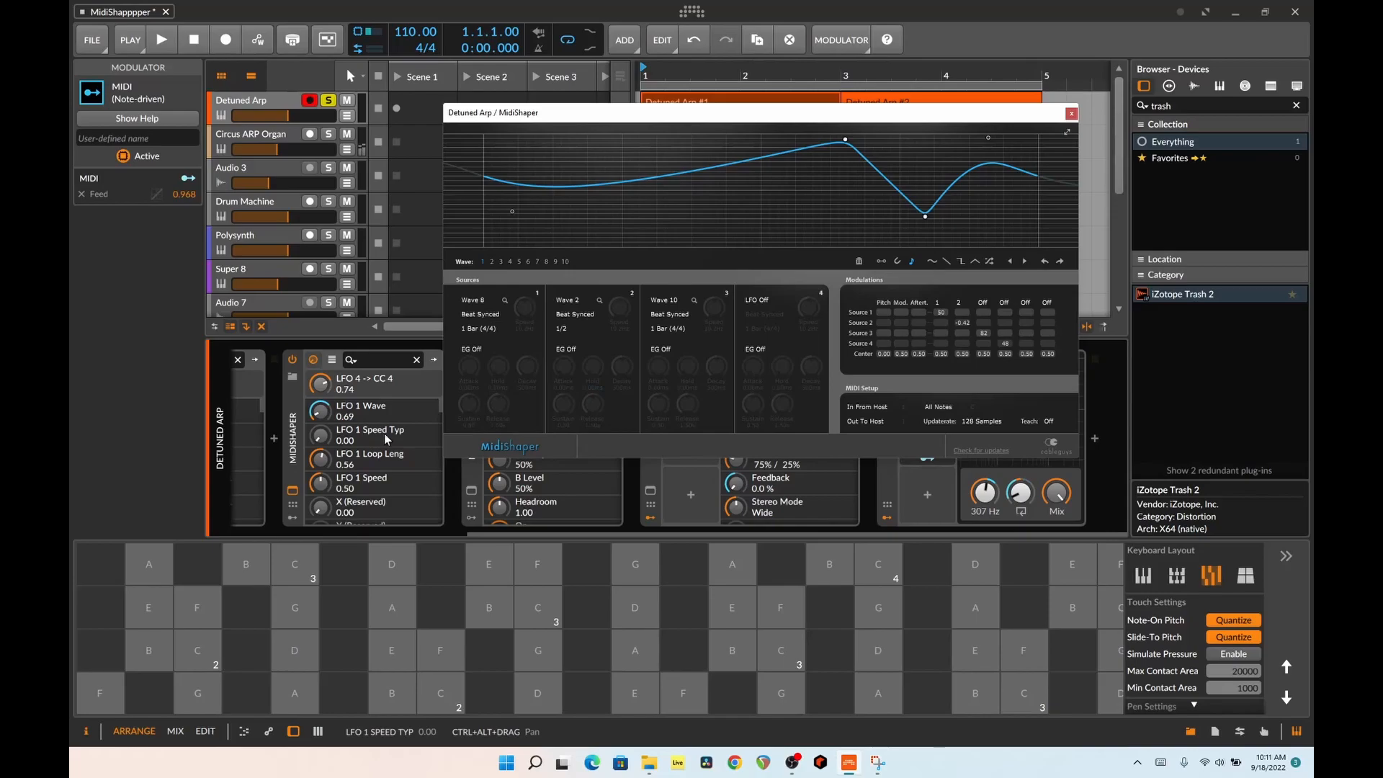
click(292, 518)
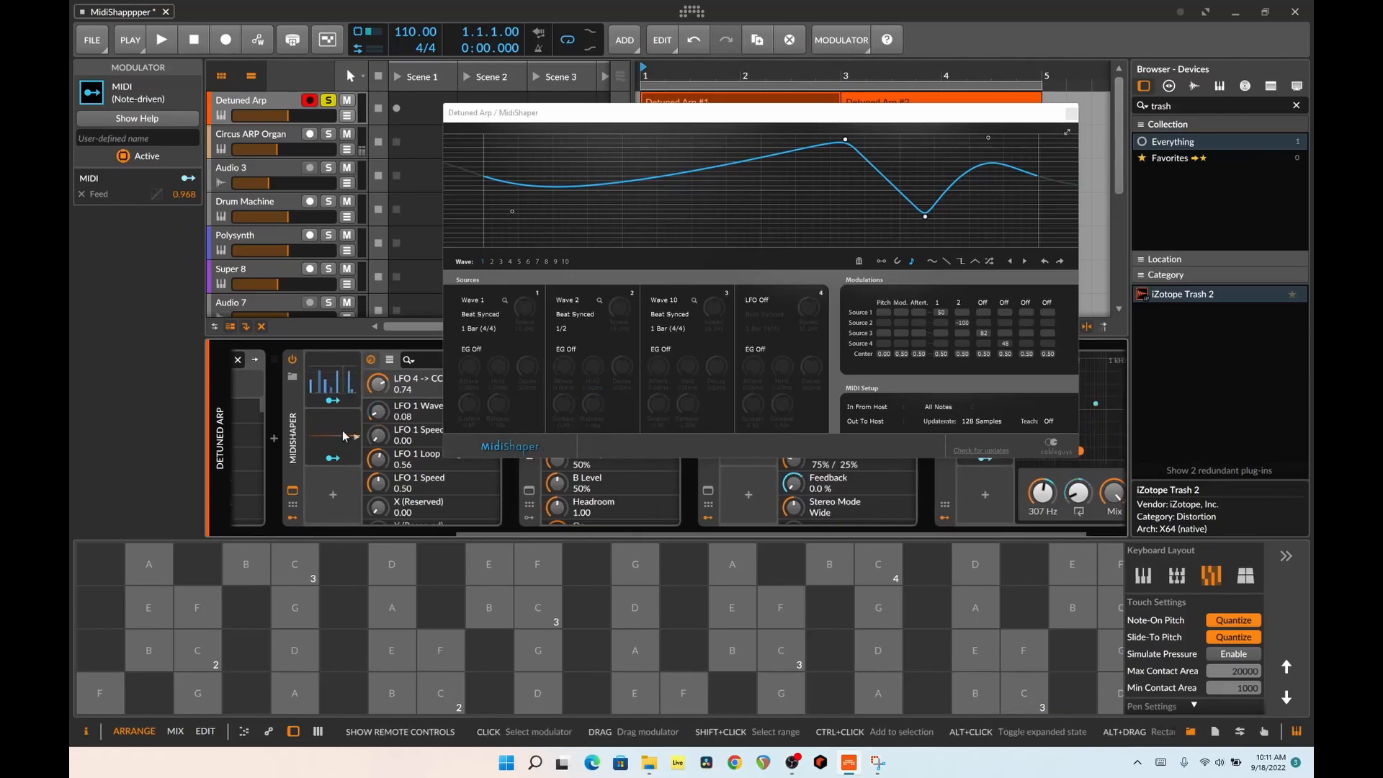
click(293, 517)
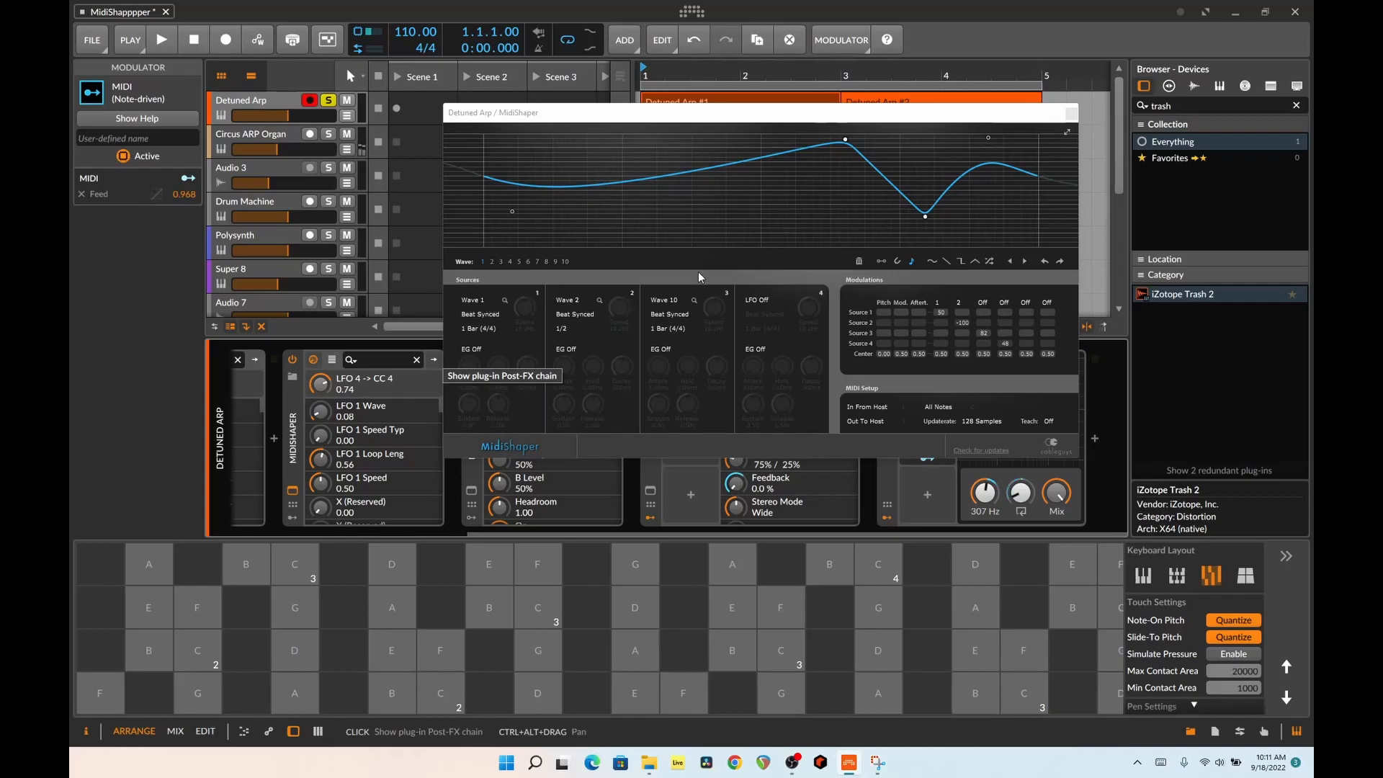
click(1070, 114)
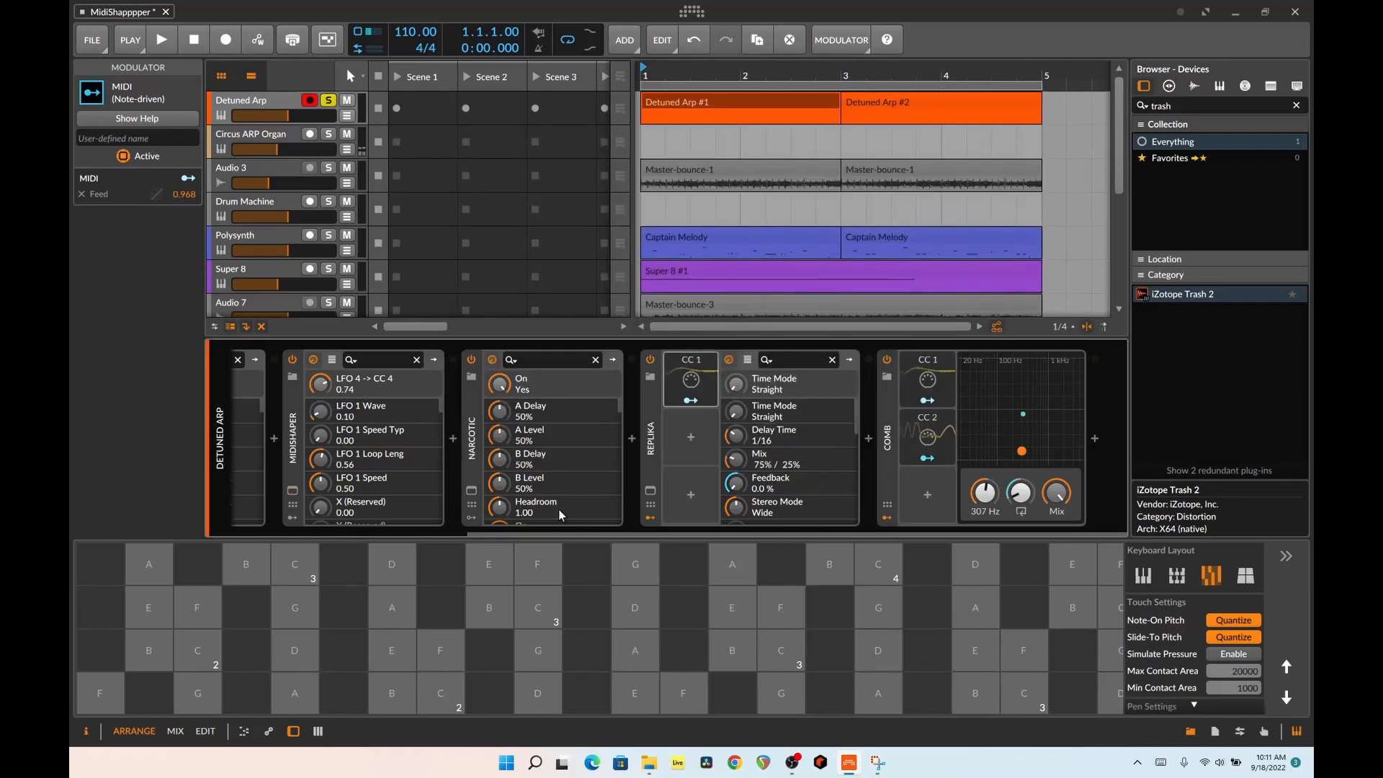
Give wave 1 in MidiShaper a deeper dip in its first half, and review the Detuned Arp device chain from Melody Sauce 2 to Comb
drag(607, 535, 576, 541)
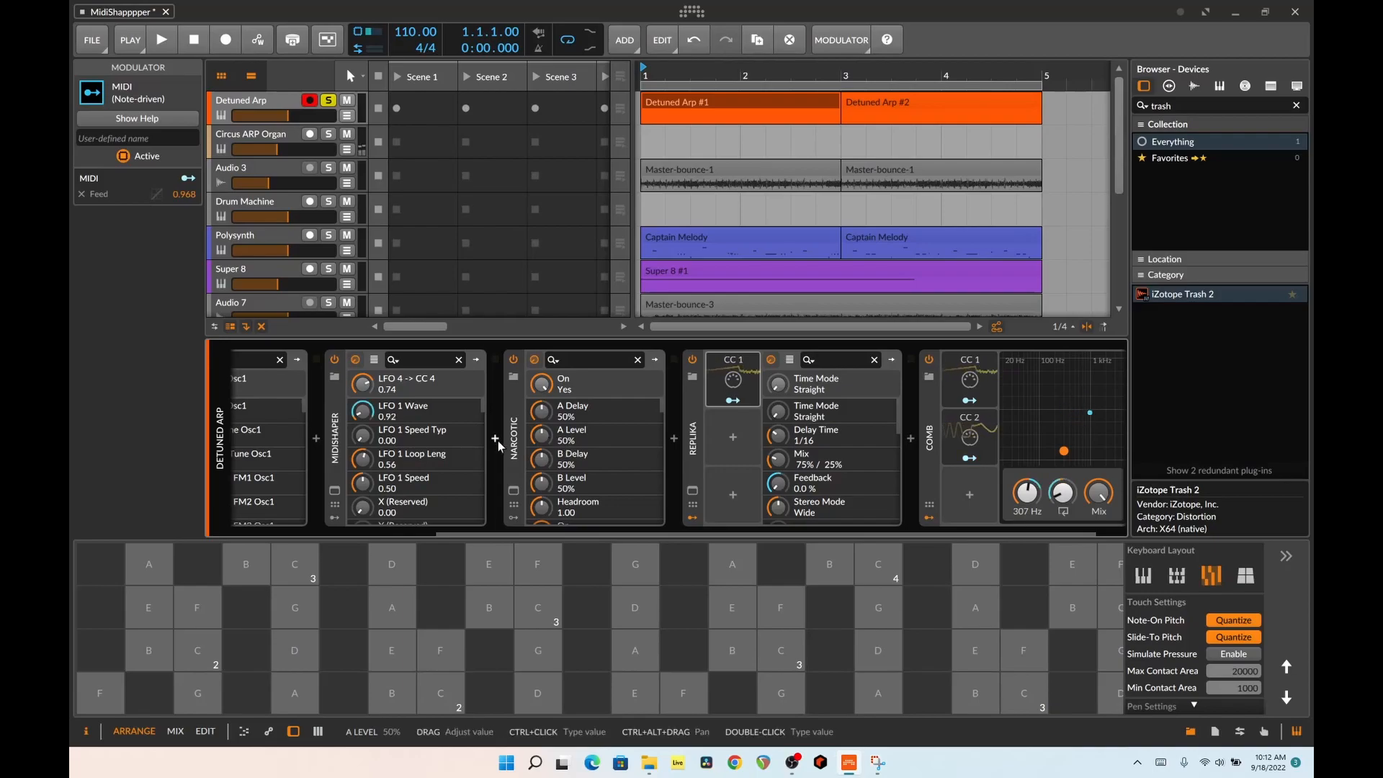
click(334, 491)
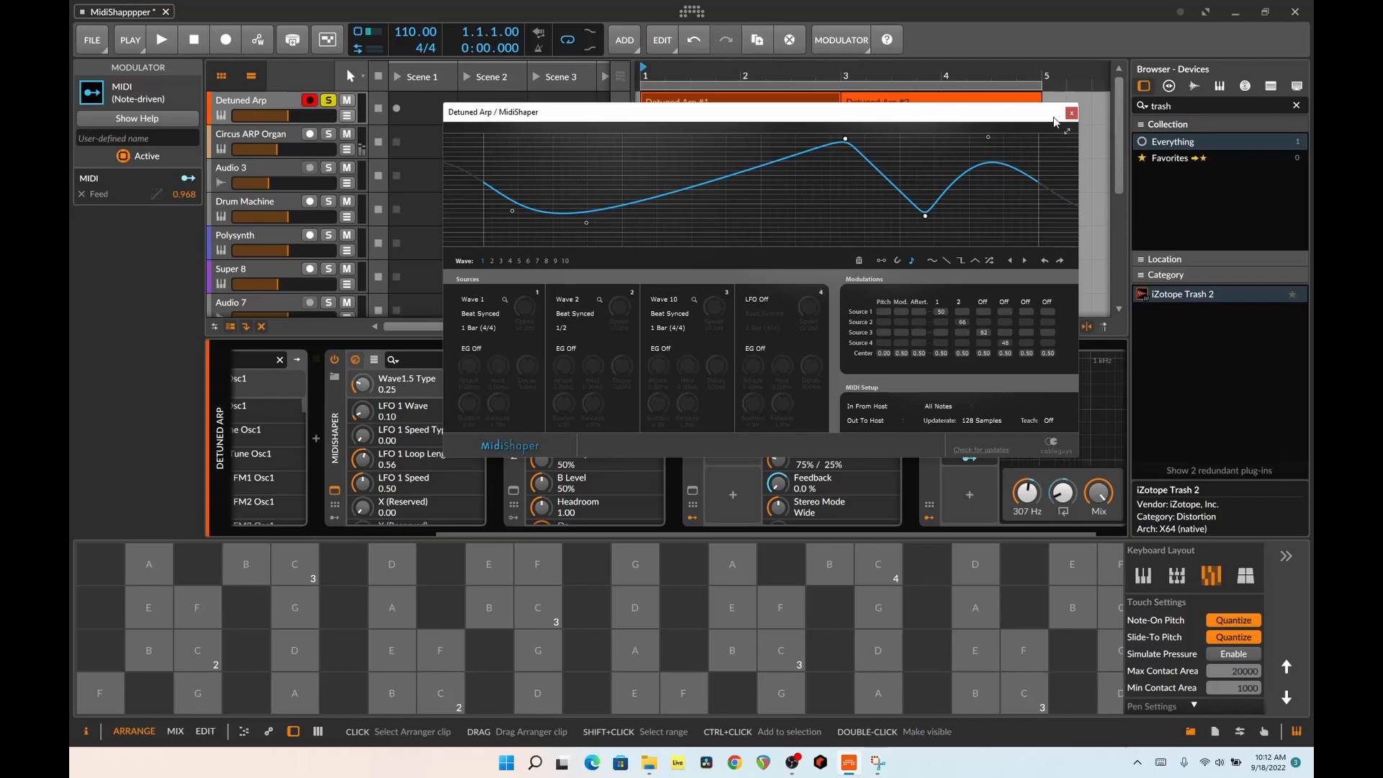
click(1071, 112)
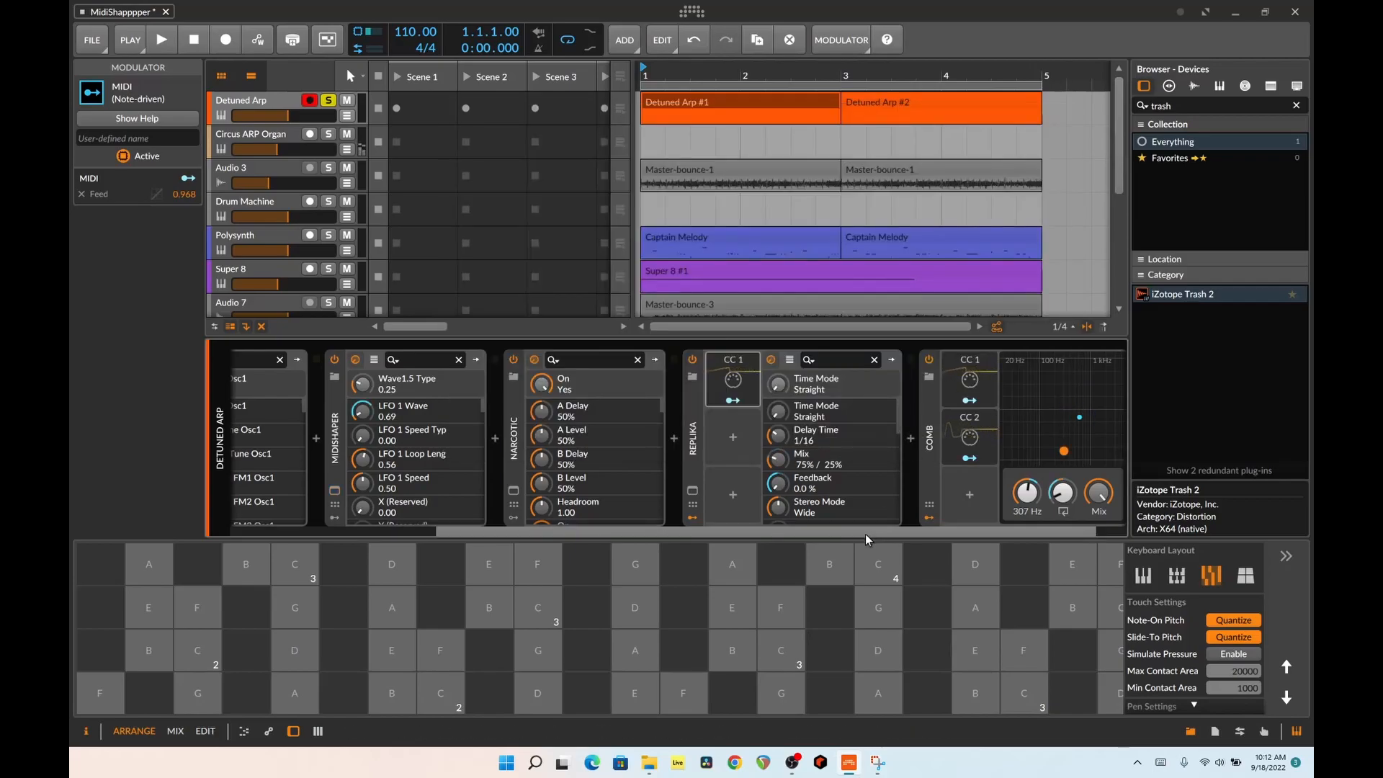
drag(874, 532, 576, 534)
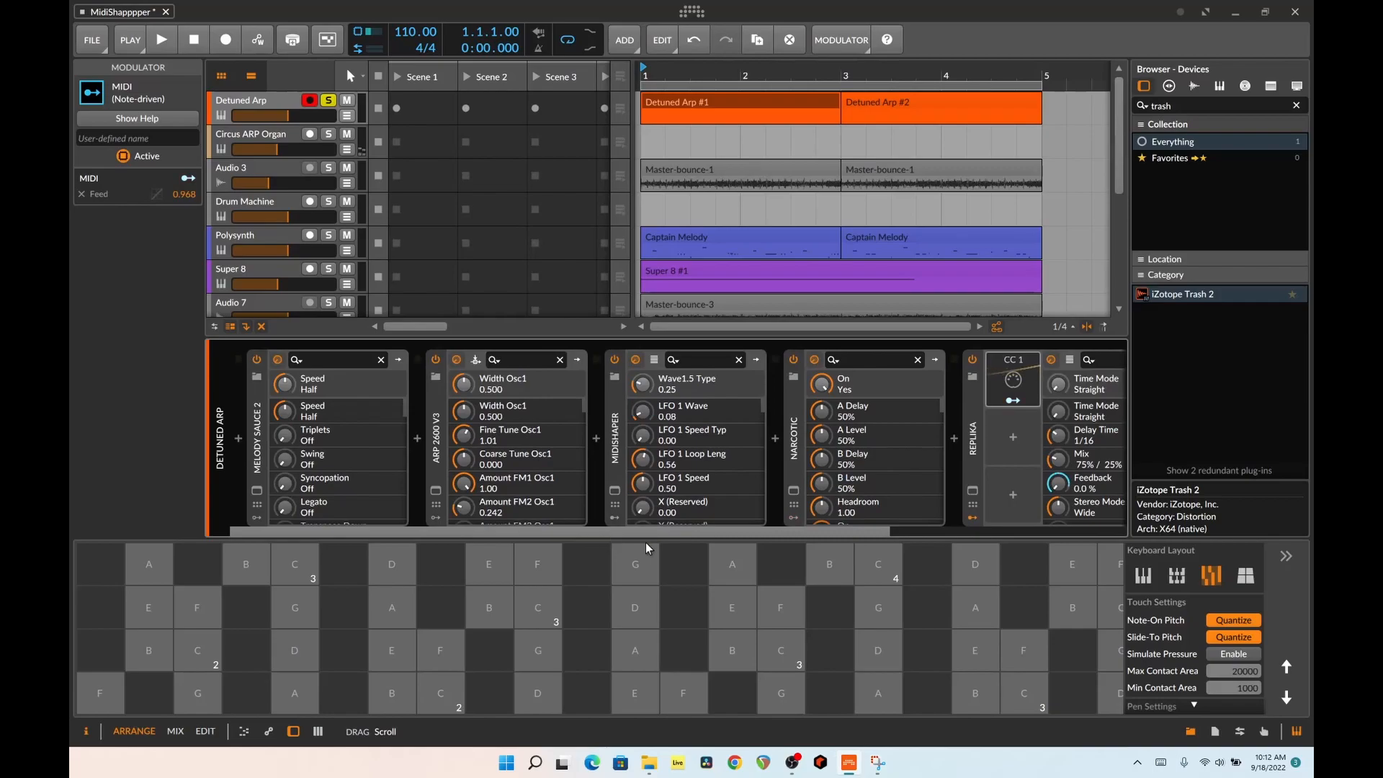
drag(646, 543, 781, 538)
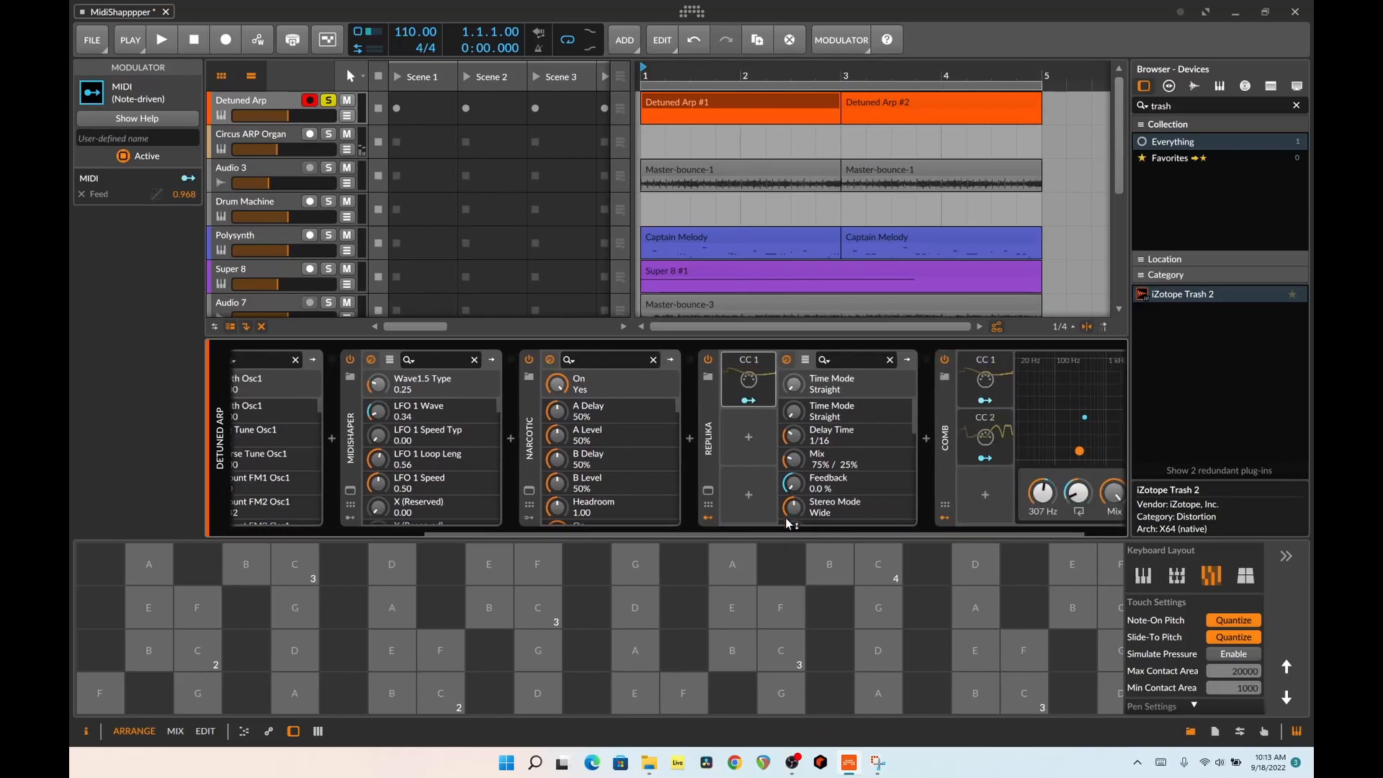
drag(788, 529, 576, 532)
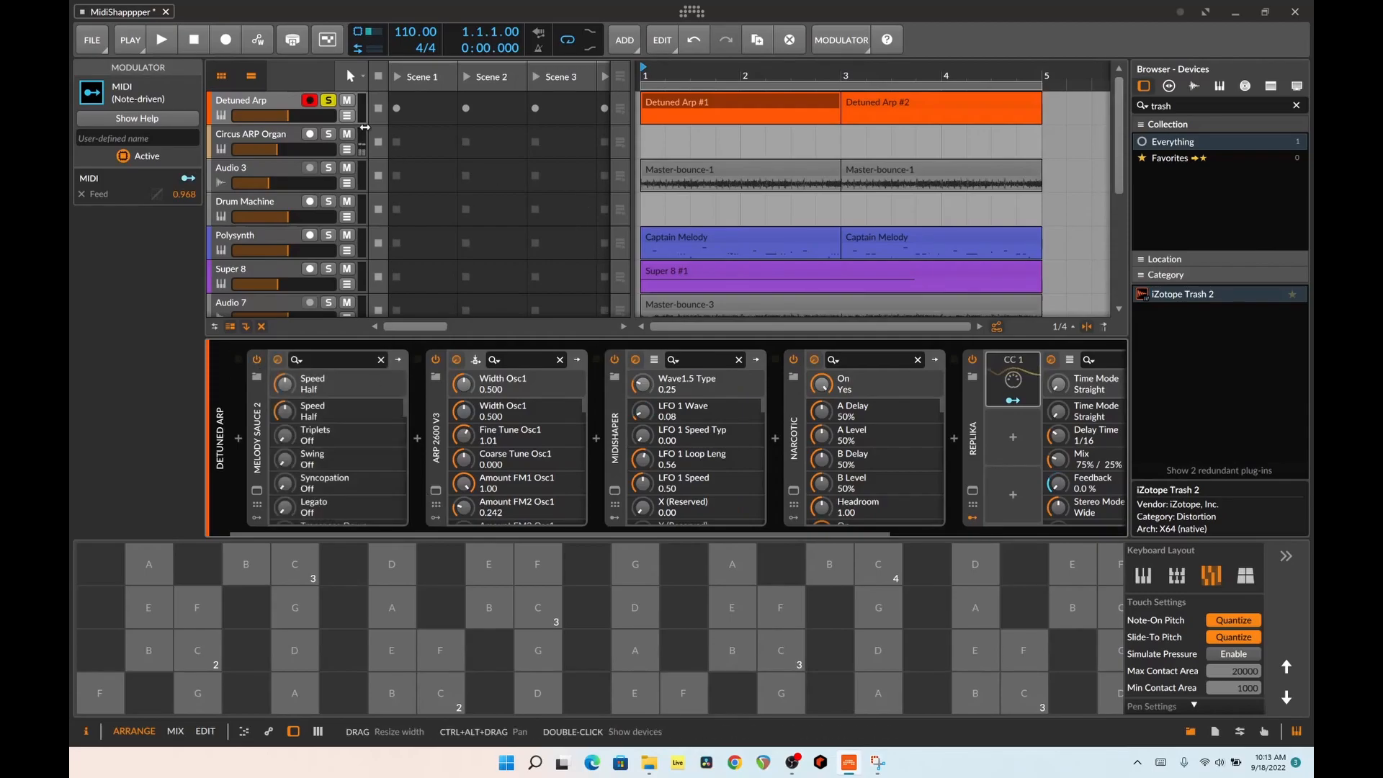
Solo Circus ARP Organ in place of Detuned Arp to audition its effects chain, and leave the organ track unsoloed and muted
click(283, 138)
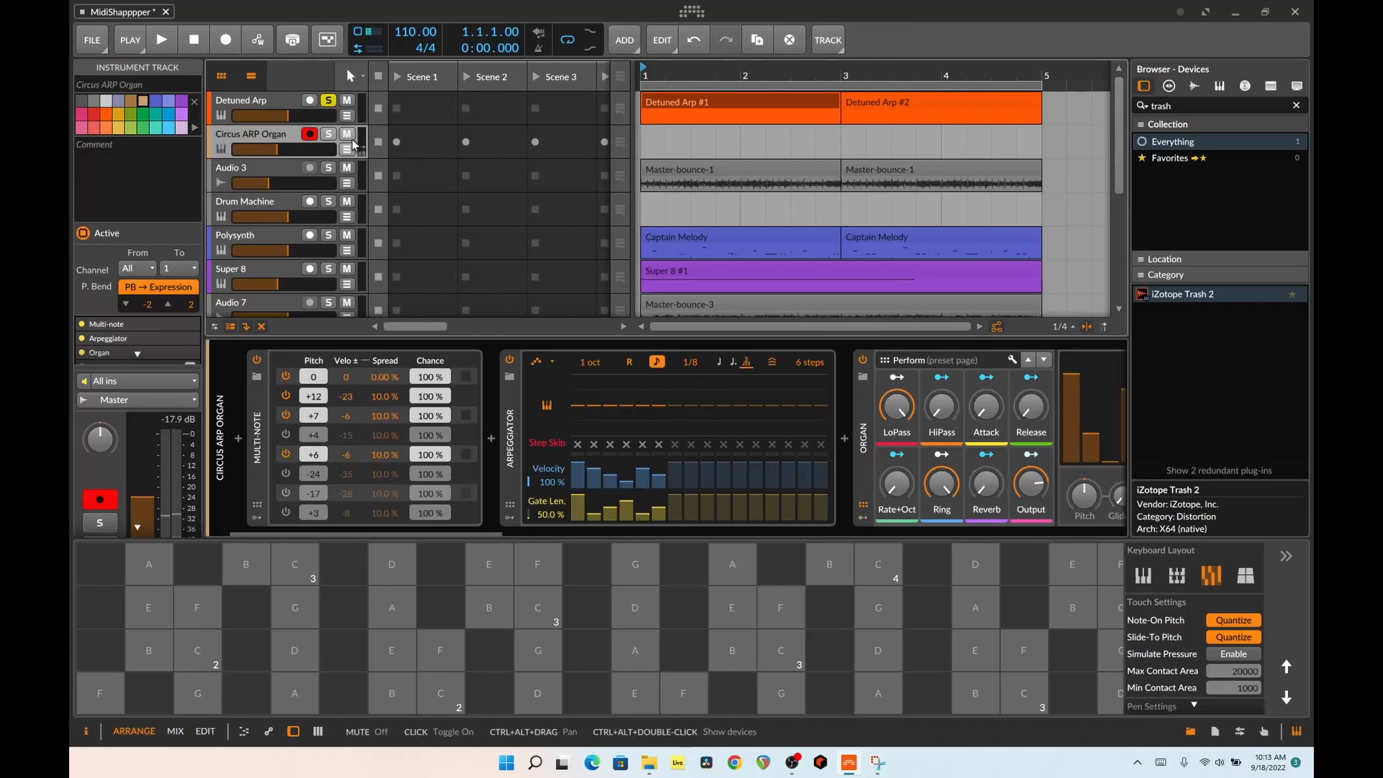
click(329, 134)
click(330, 101)
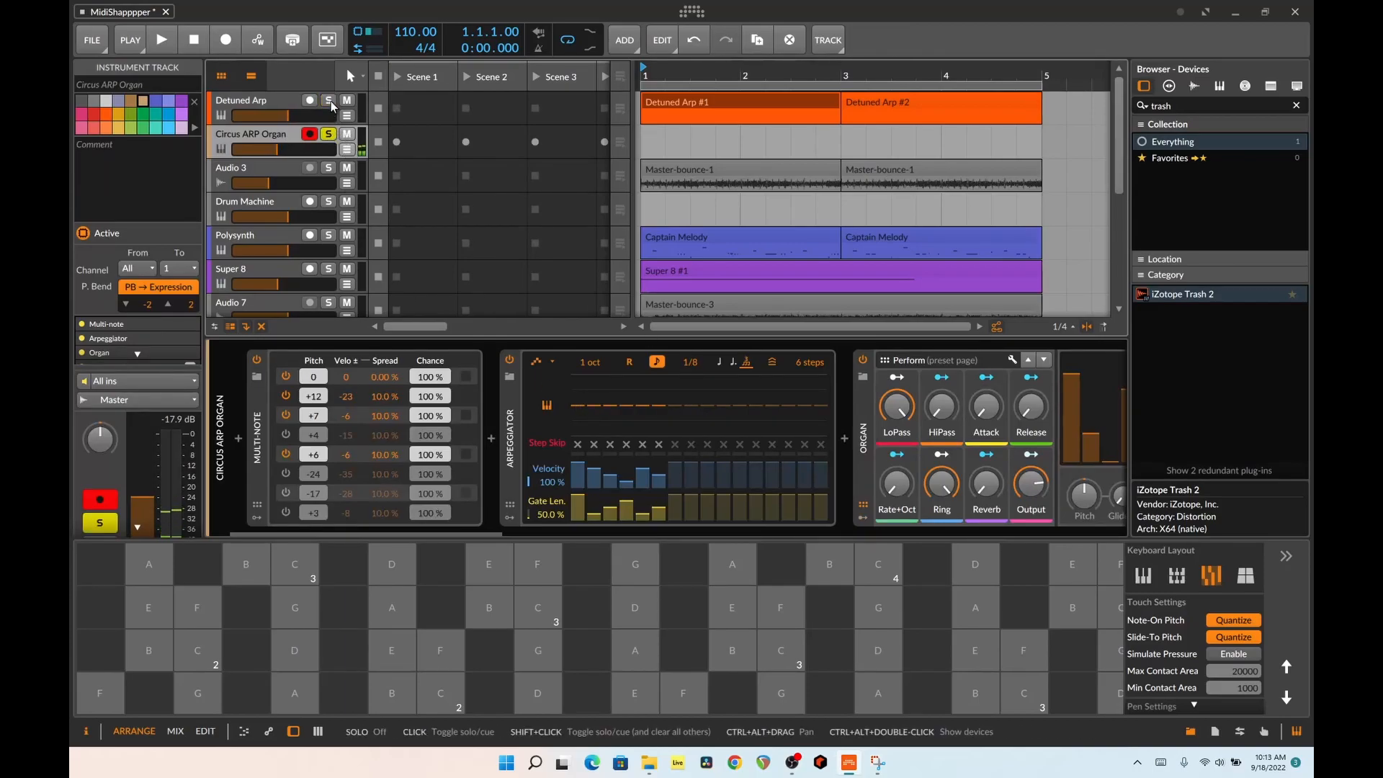
drag(465, 530, 1100, 543)
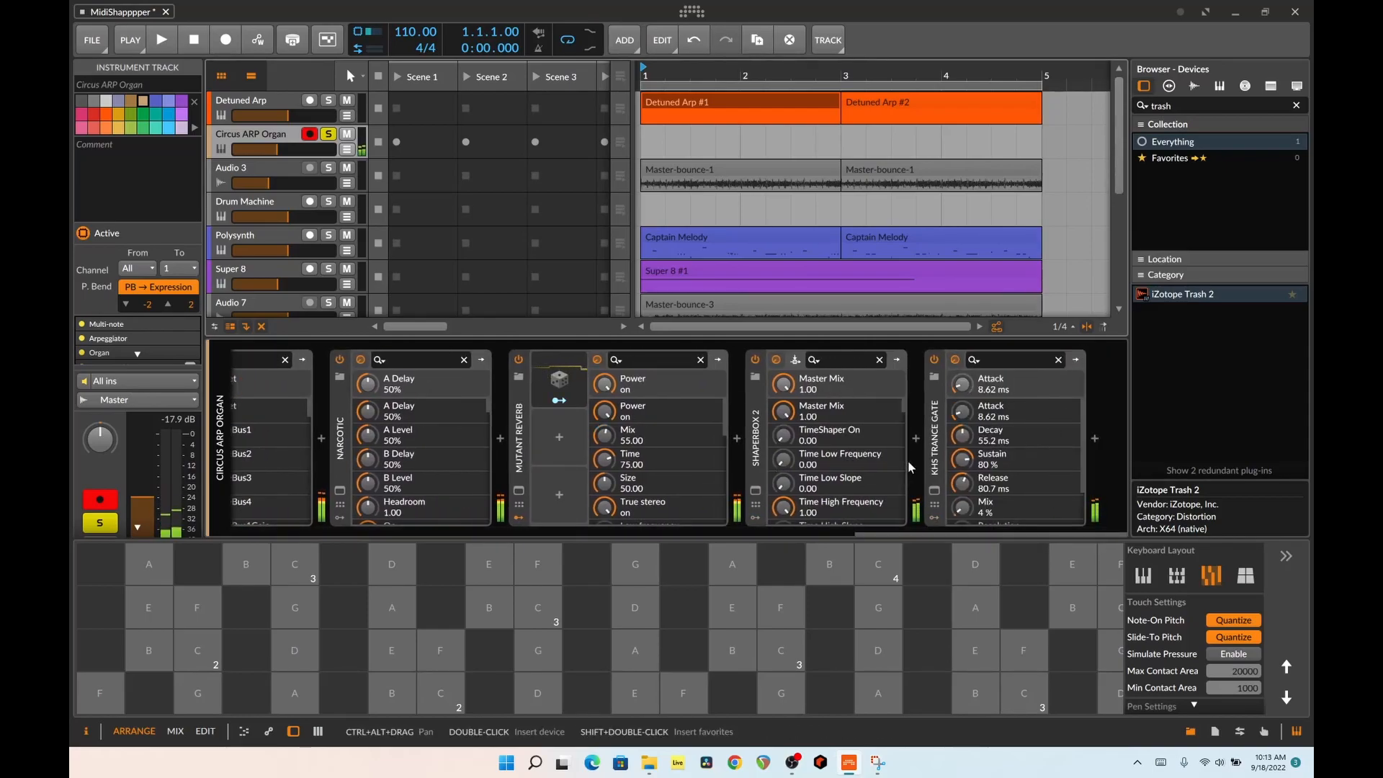
click(328, 135)
click(346, 134)
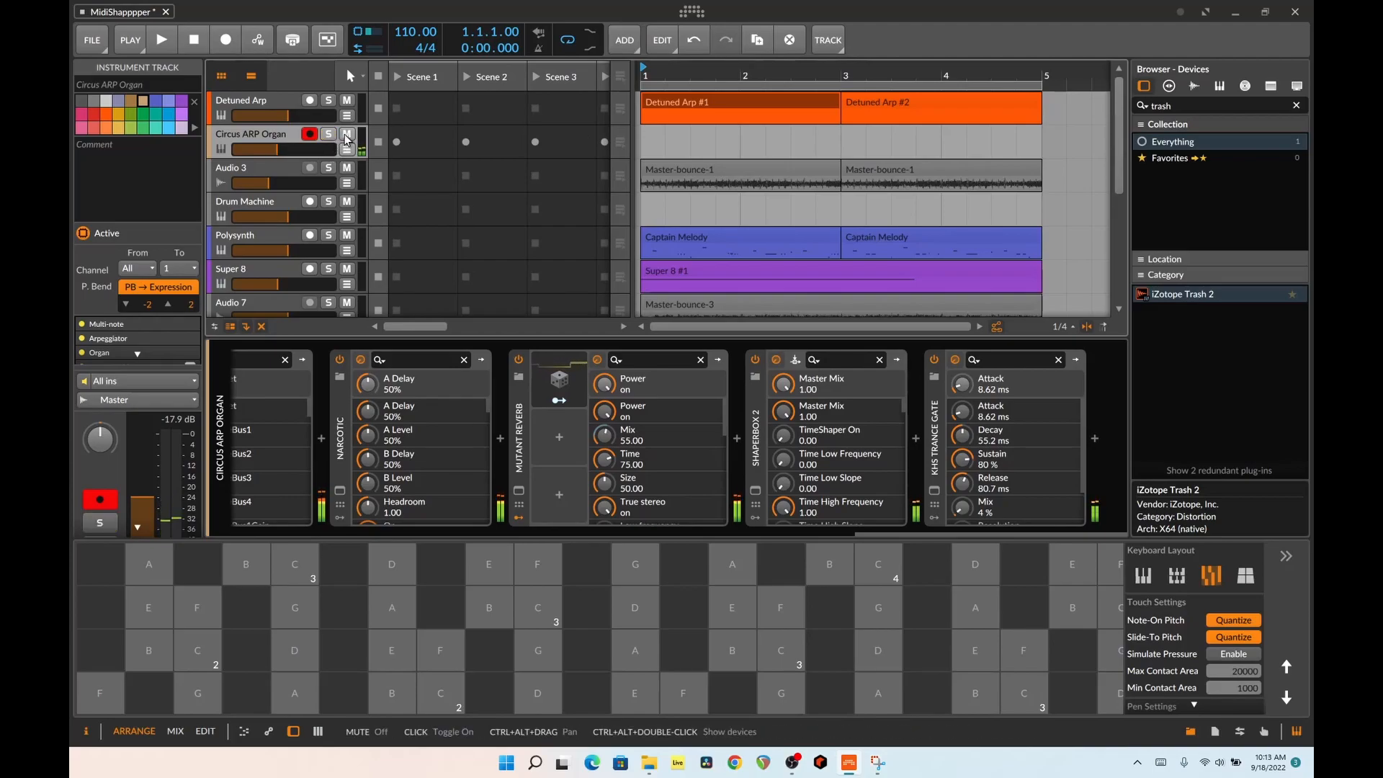
Play the Audio 3 track soloed to hear its ShaperBox 2 effect, and unsolo it and stop playback
click(259, 167)
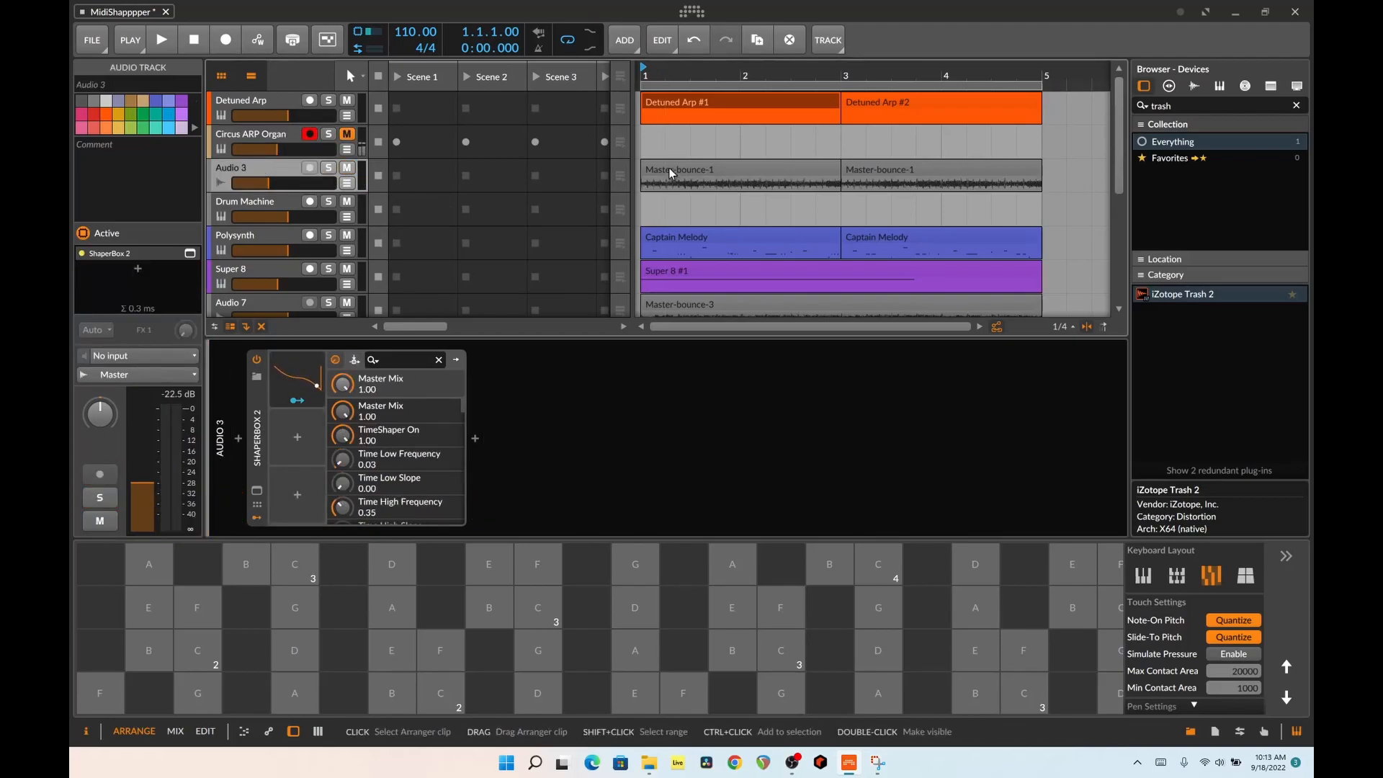
key(s)
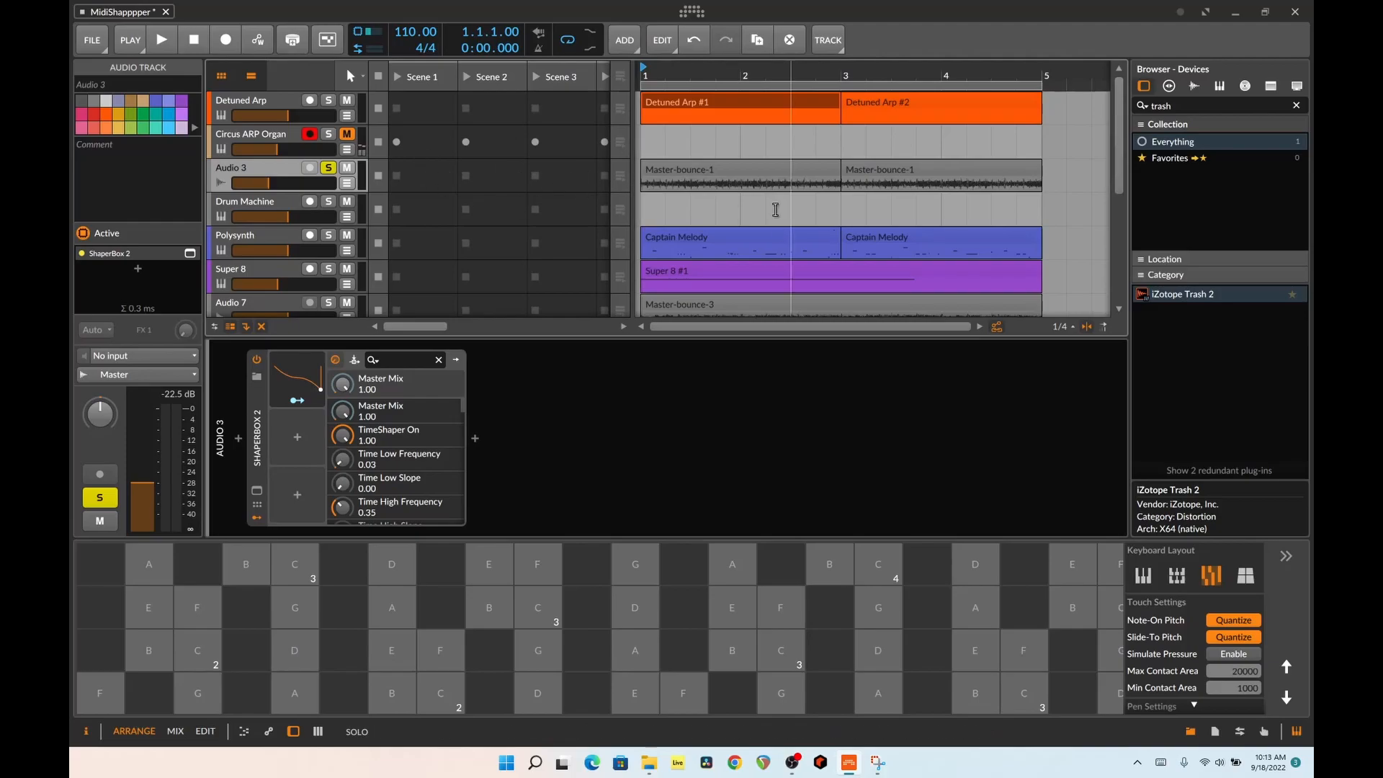
key(space)
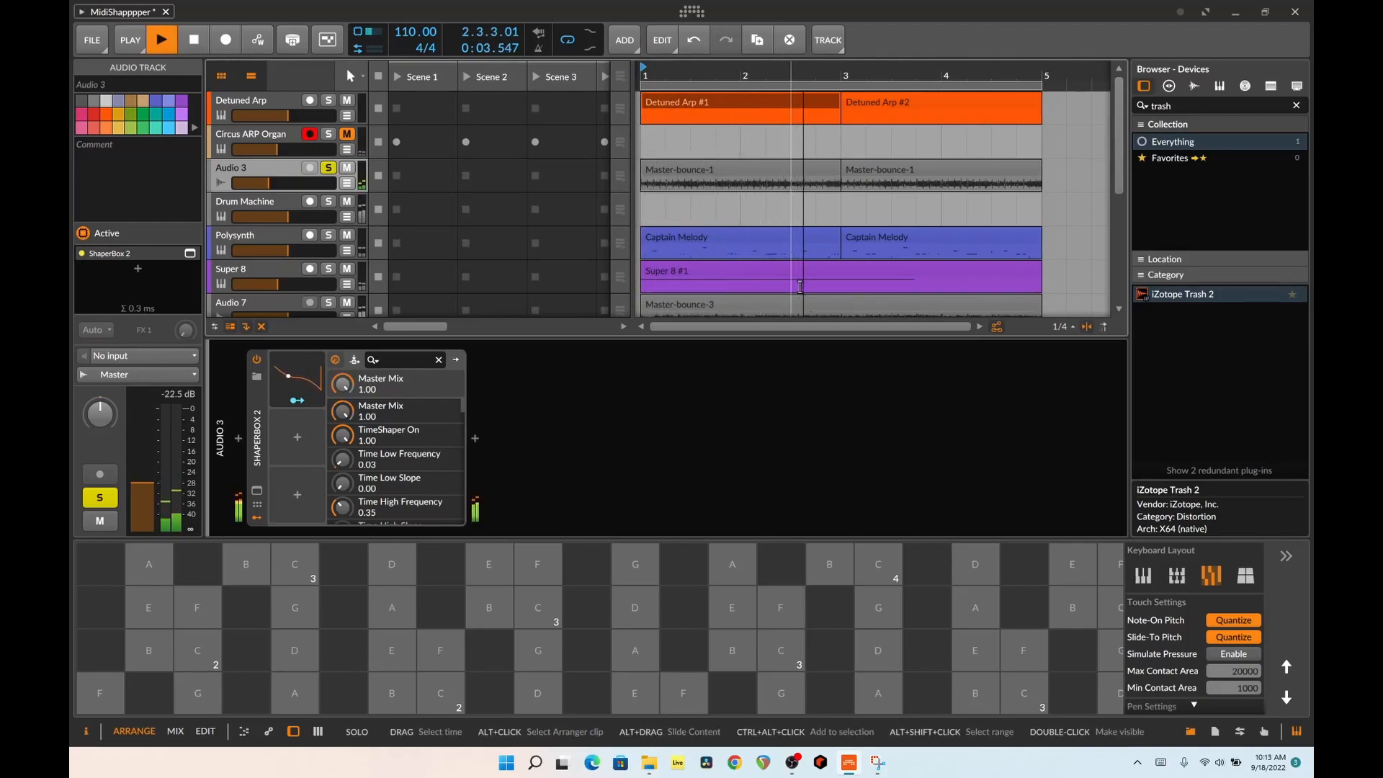
click(328, 169)
key(space)
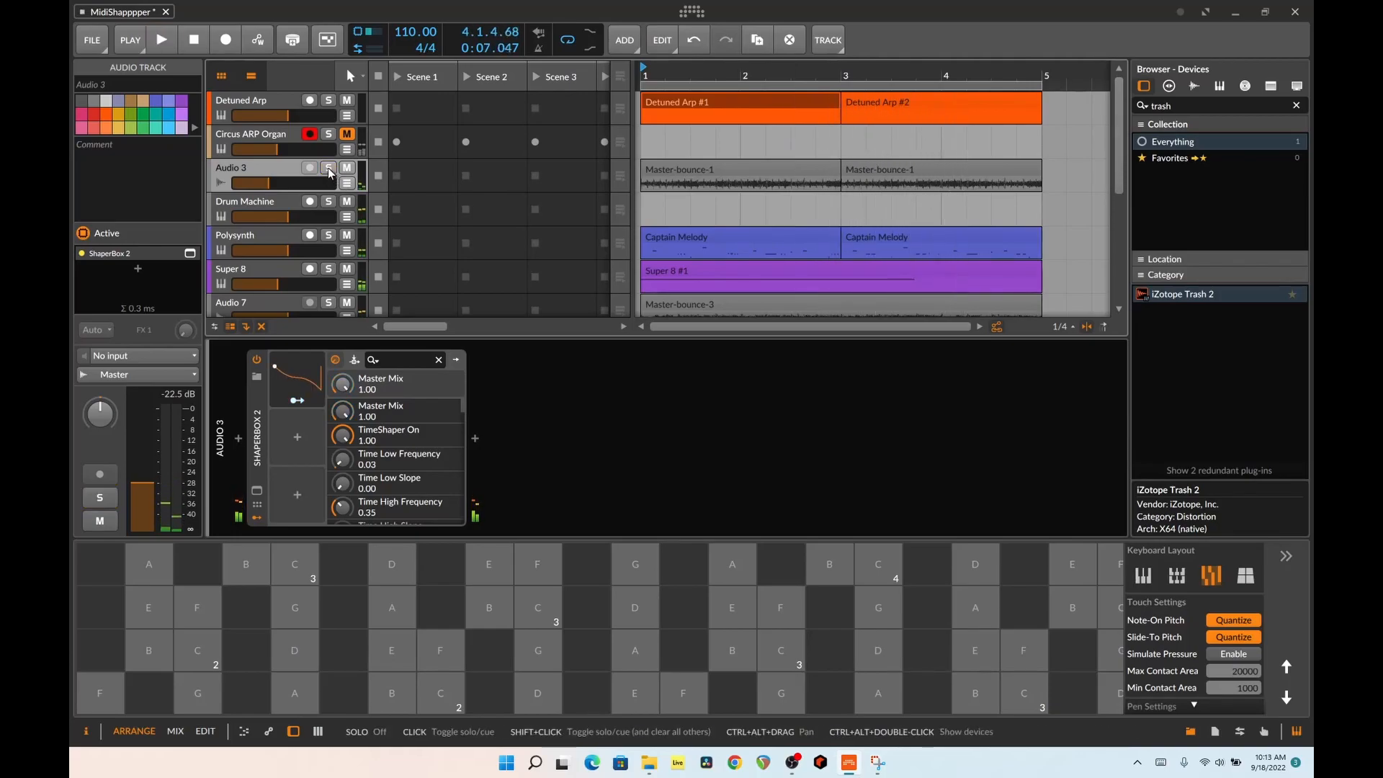
Solo the Drum Machine track and start playback to hear its sliced pads
click(318, 213)
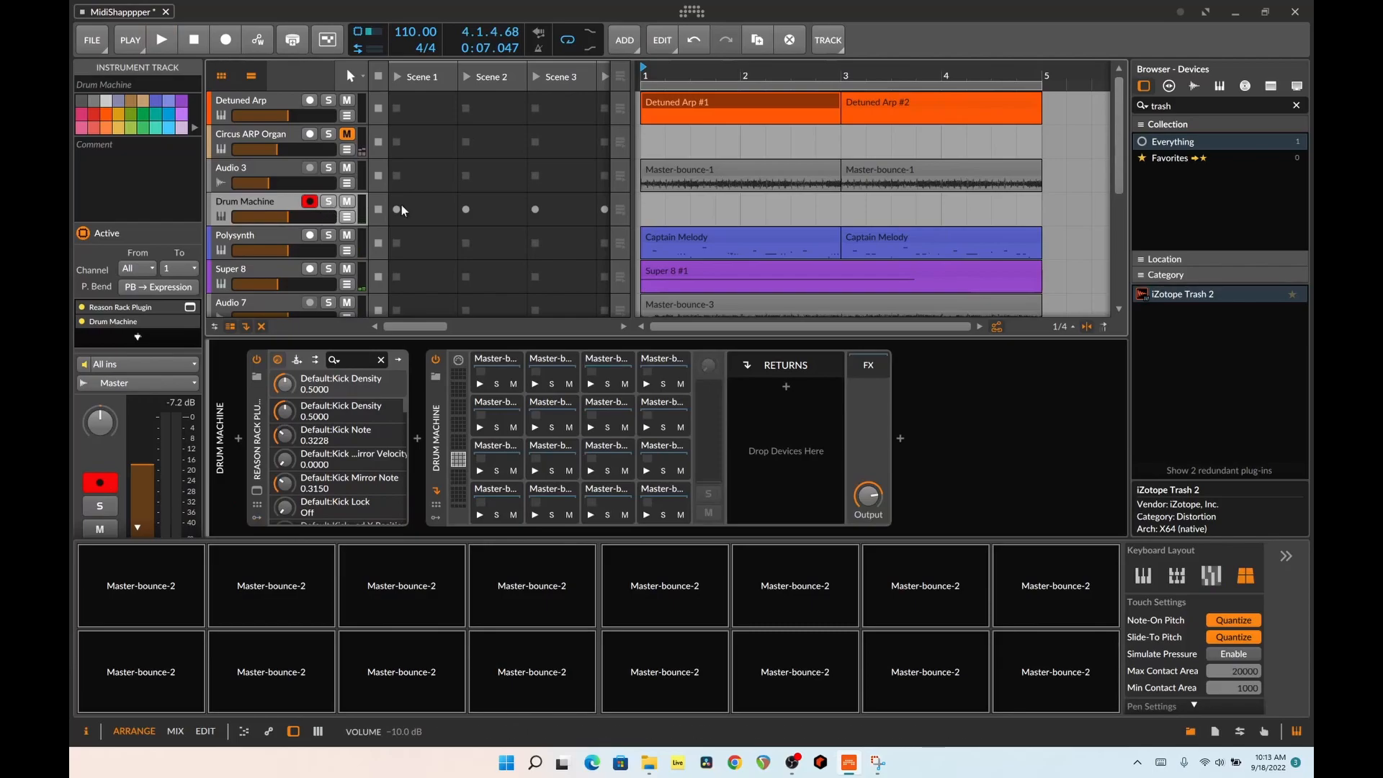
right_click(686, 170)
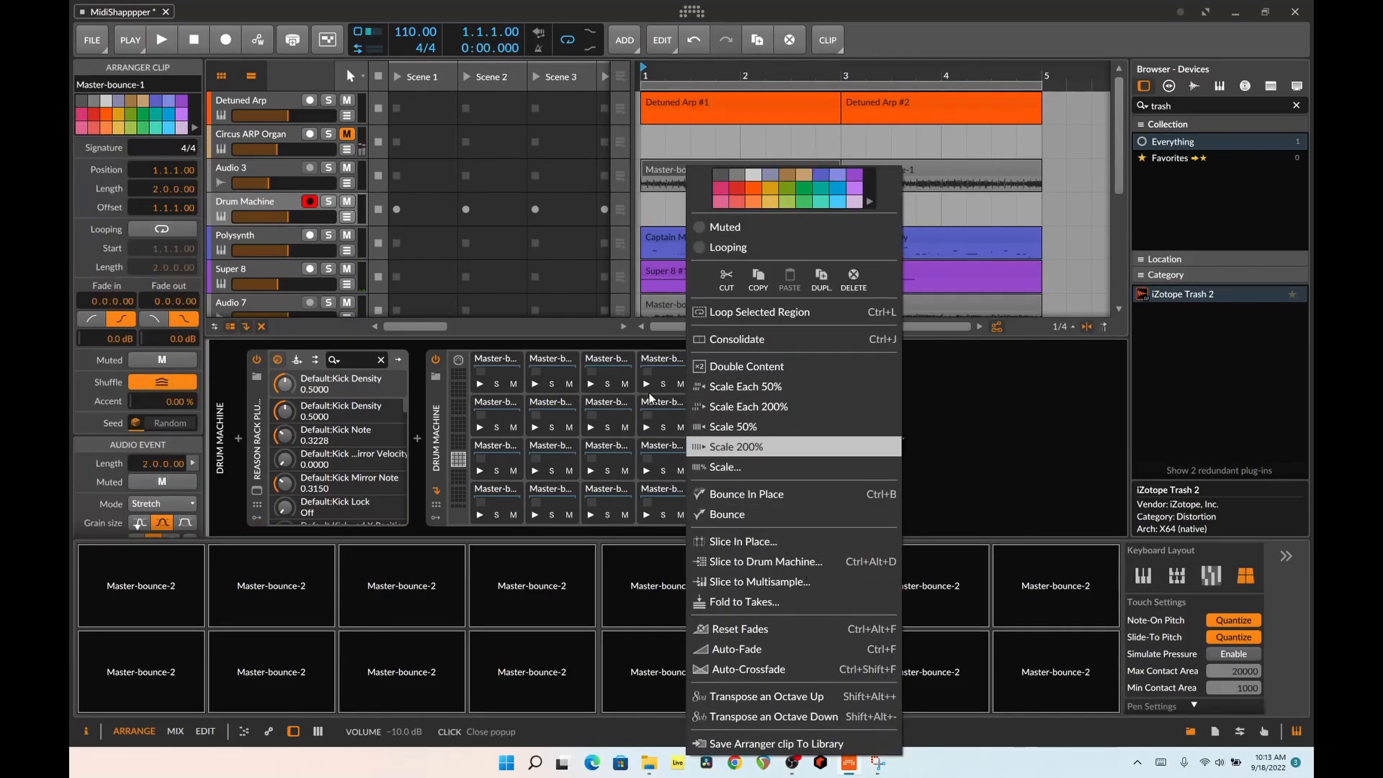
click(308, 214)
click(328, 201)
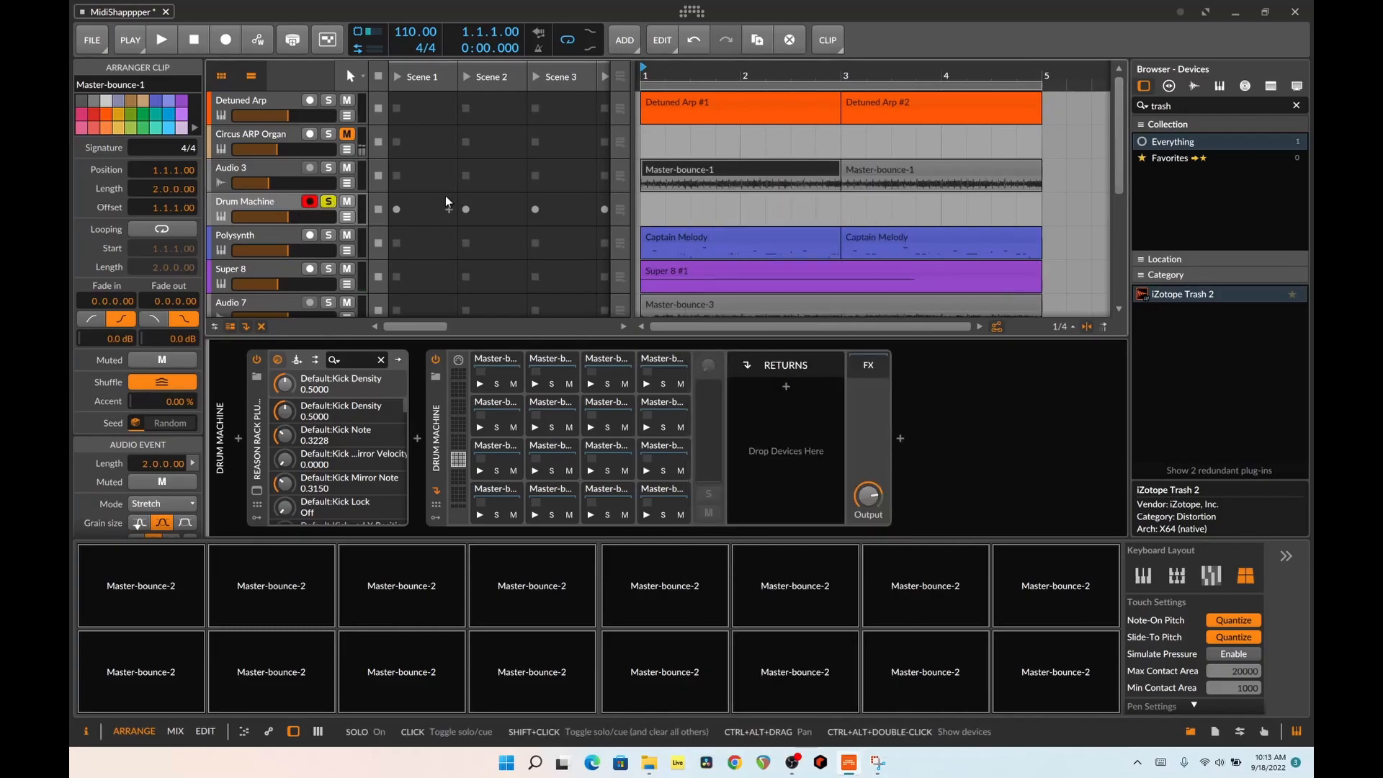
key(space)
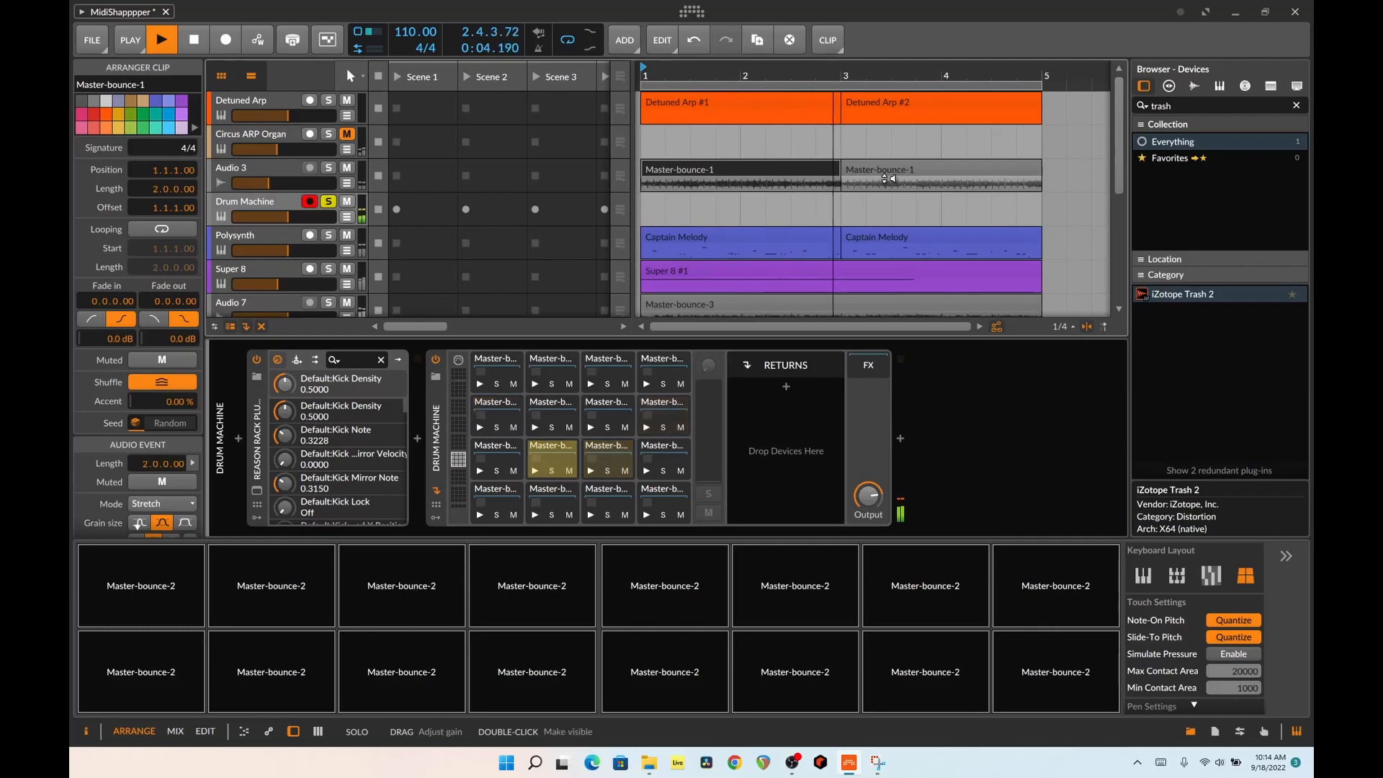
Move BeatMap's map position slightly south-east in the Drum Machine's Reason Rack Plugin, and close the plug-in window
double_click(246, 493)
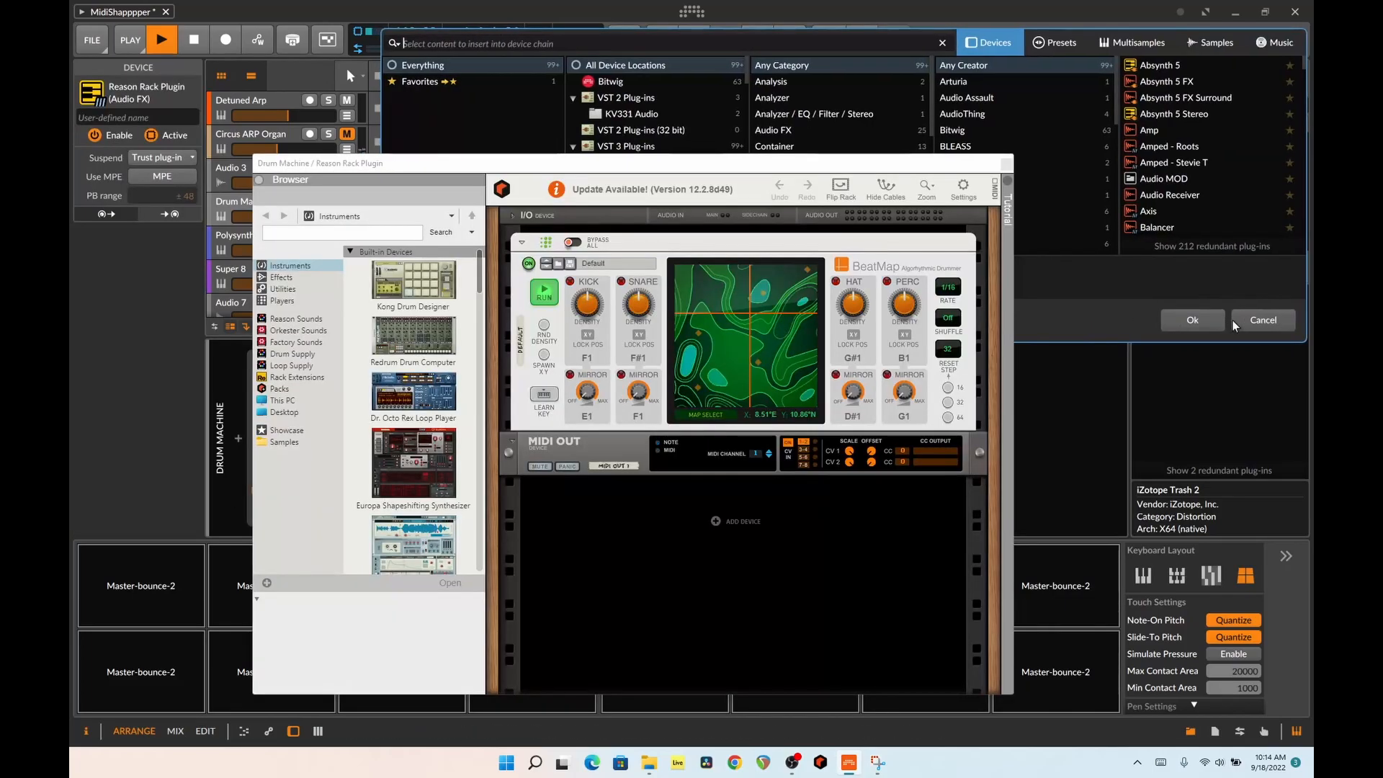
click(1233, 322)
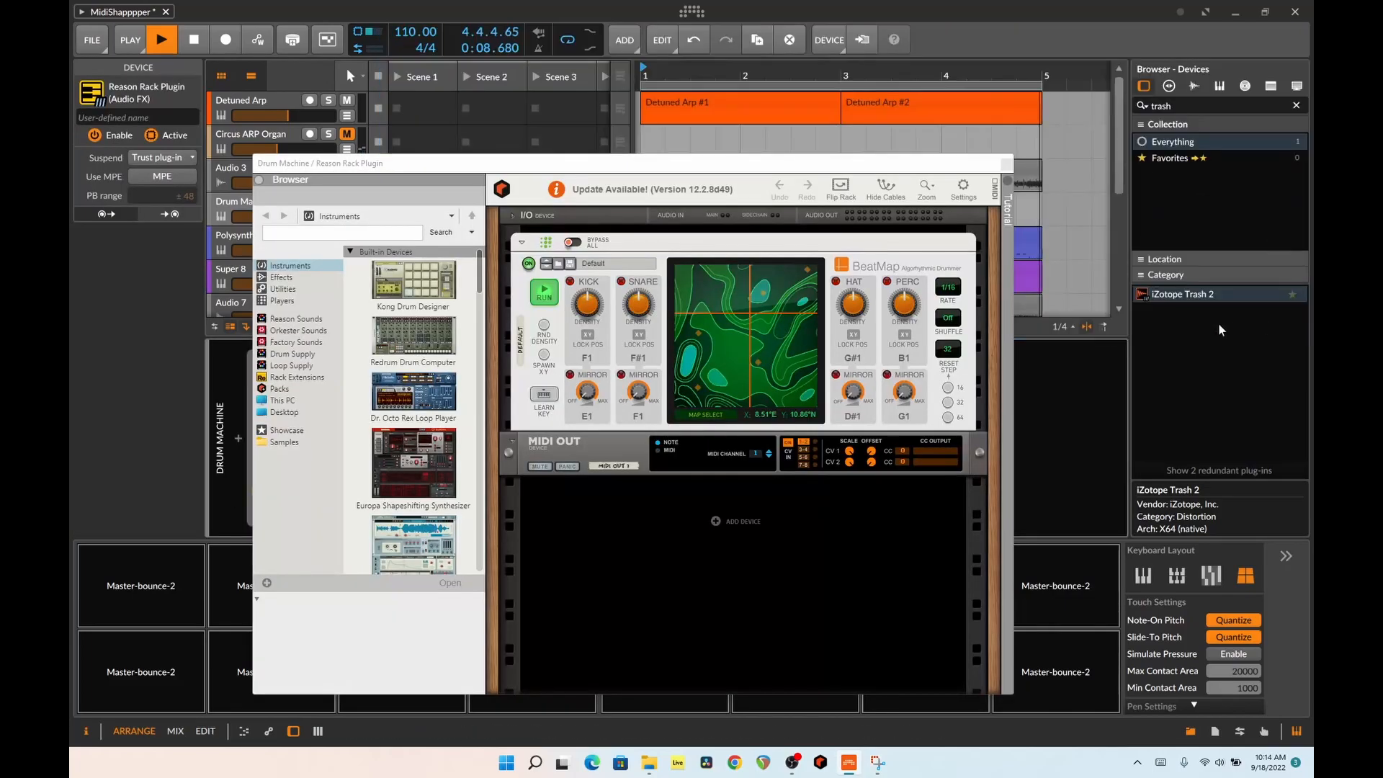
click(765, 336)
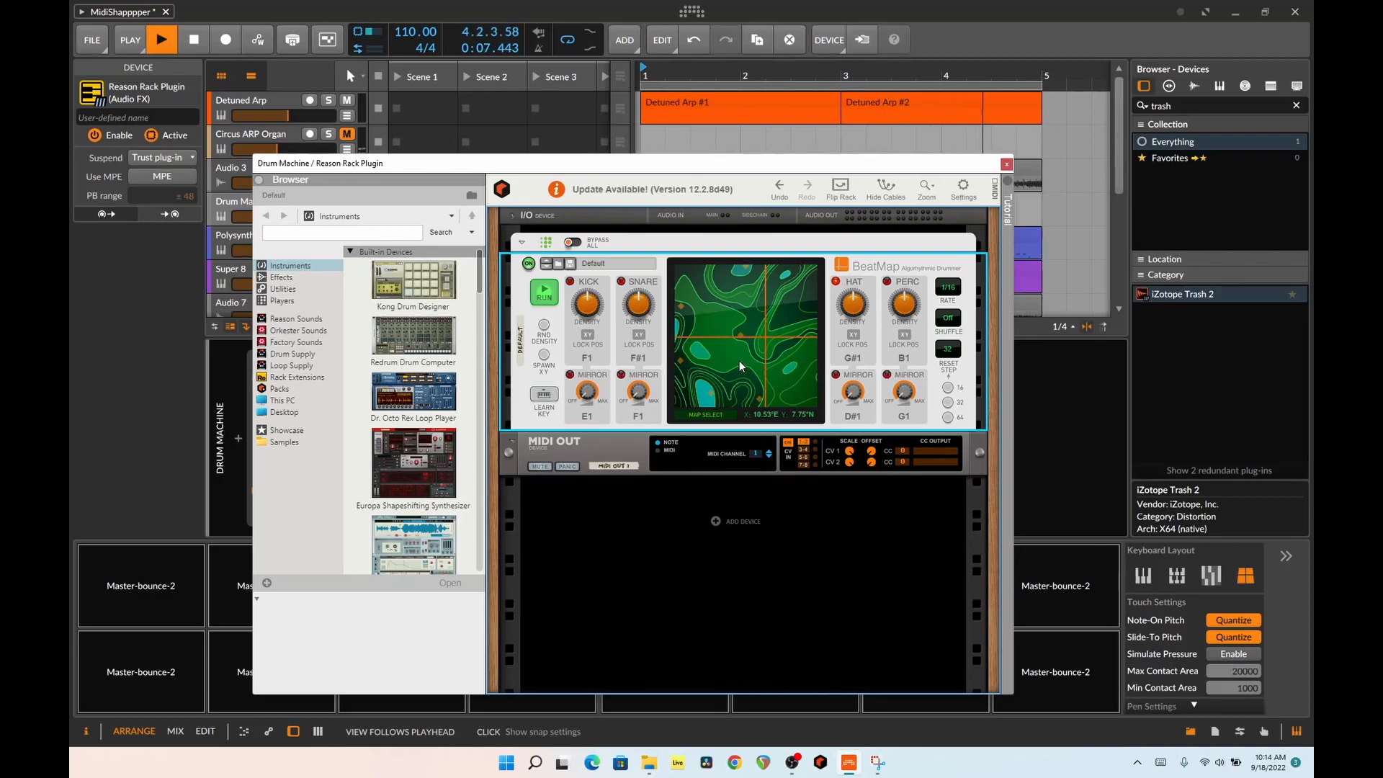
click(1006, 164)
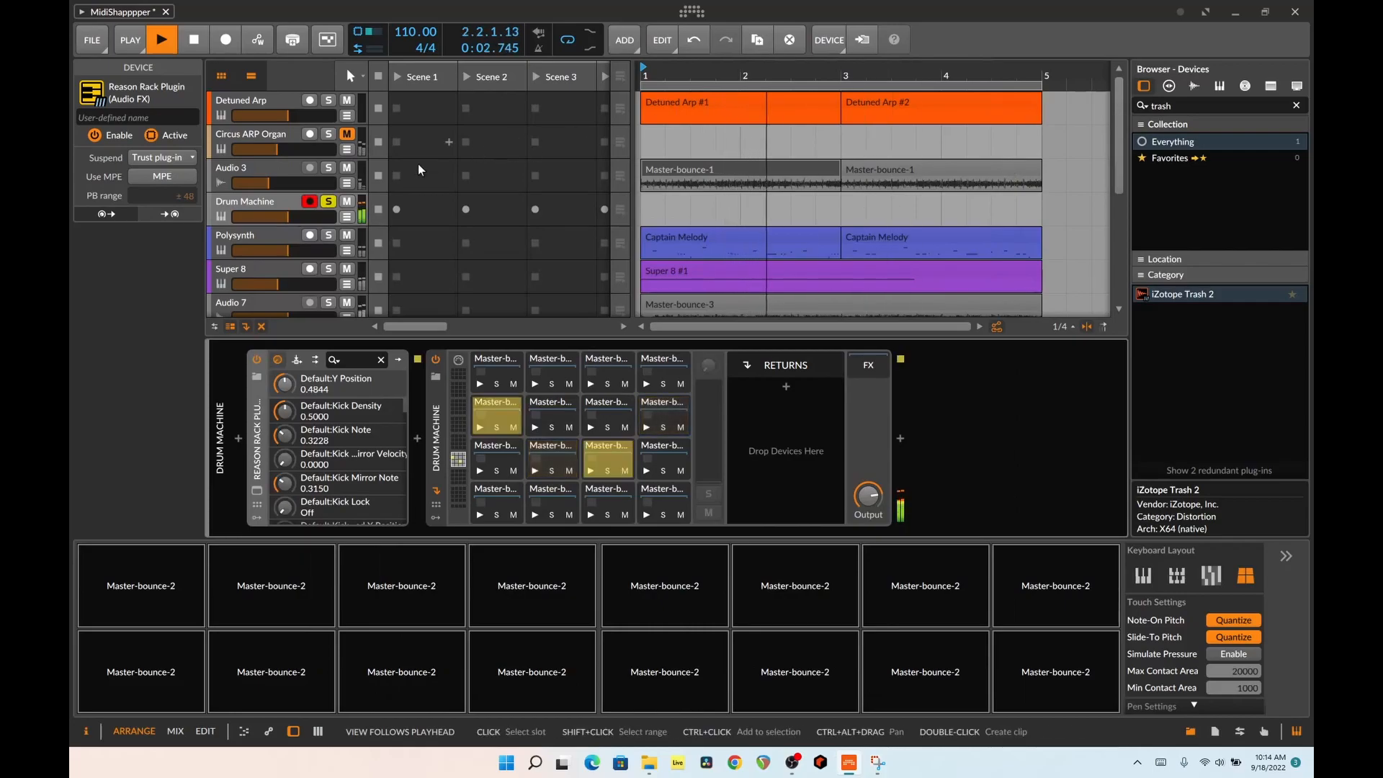
Compare the Drum Machine within the full mix and soloed, and stop playback
click(328, 203)
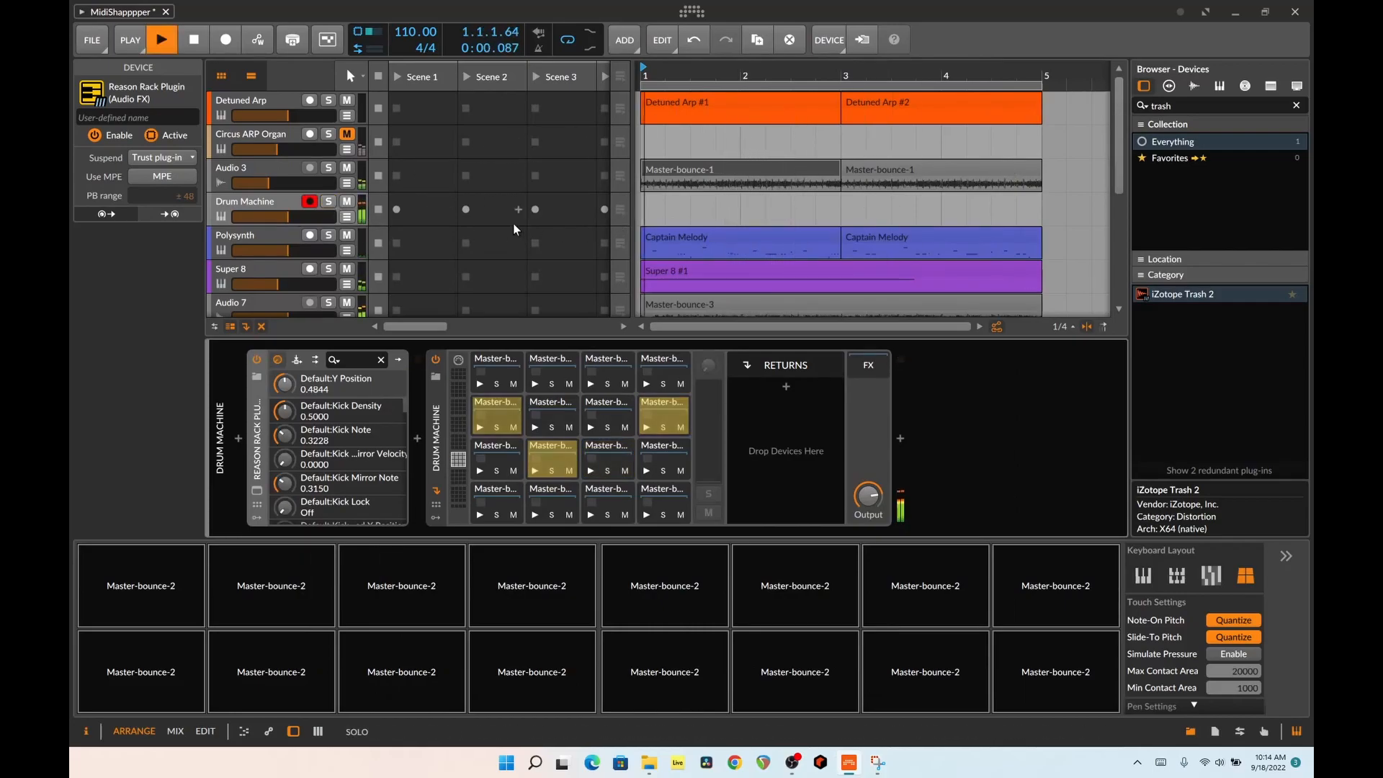
click(328, 201)
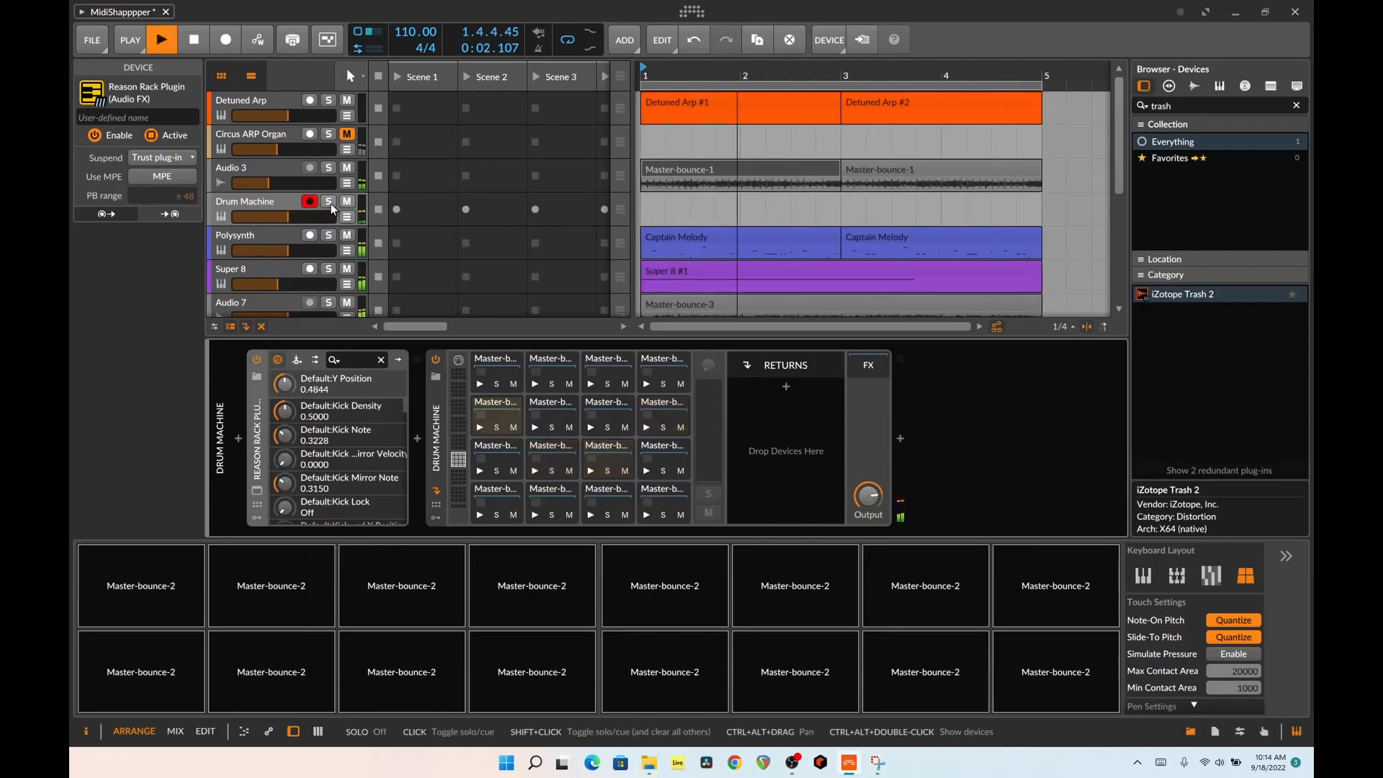
key(space)
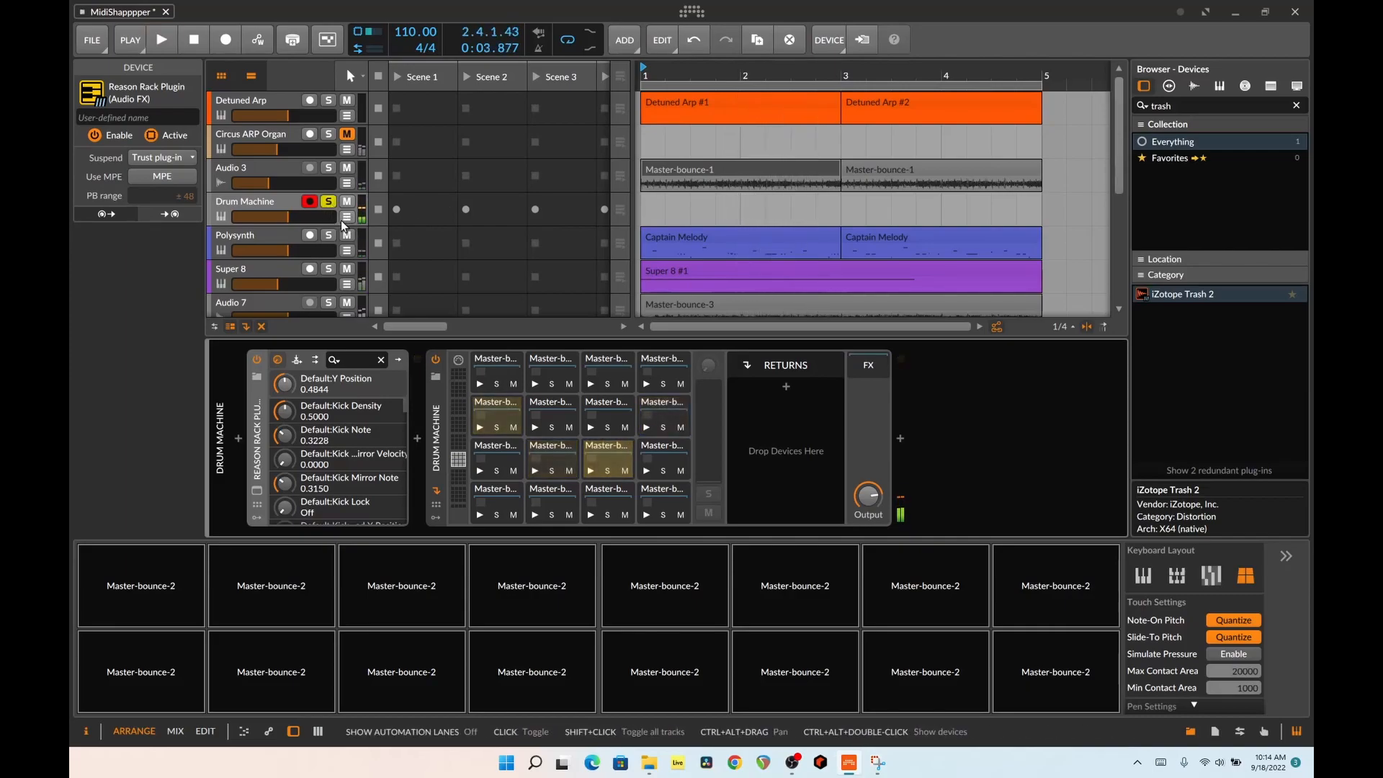
Review the Polysynth track's device chain from Strum to the bitcrusher, and solo the track in place of Drum Machine
scroll(464, 210, down, 3)
scroll(460, 204, up, 1)
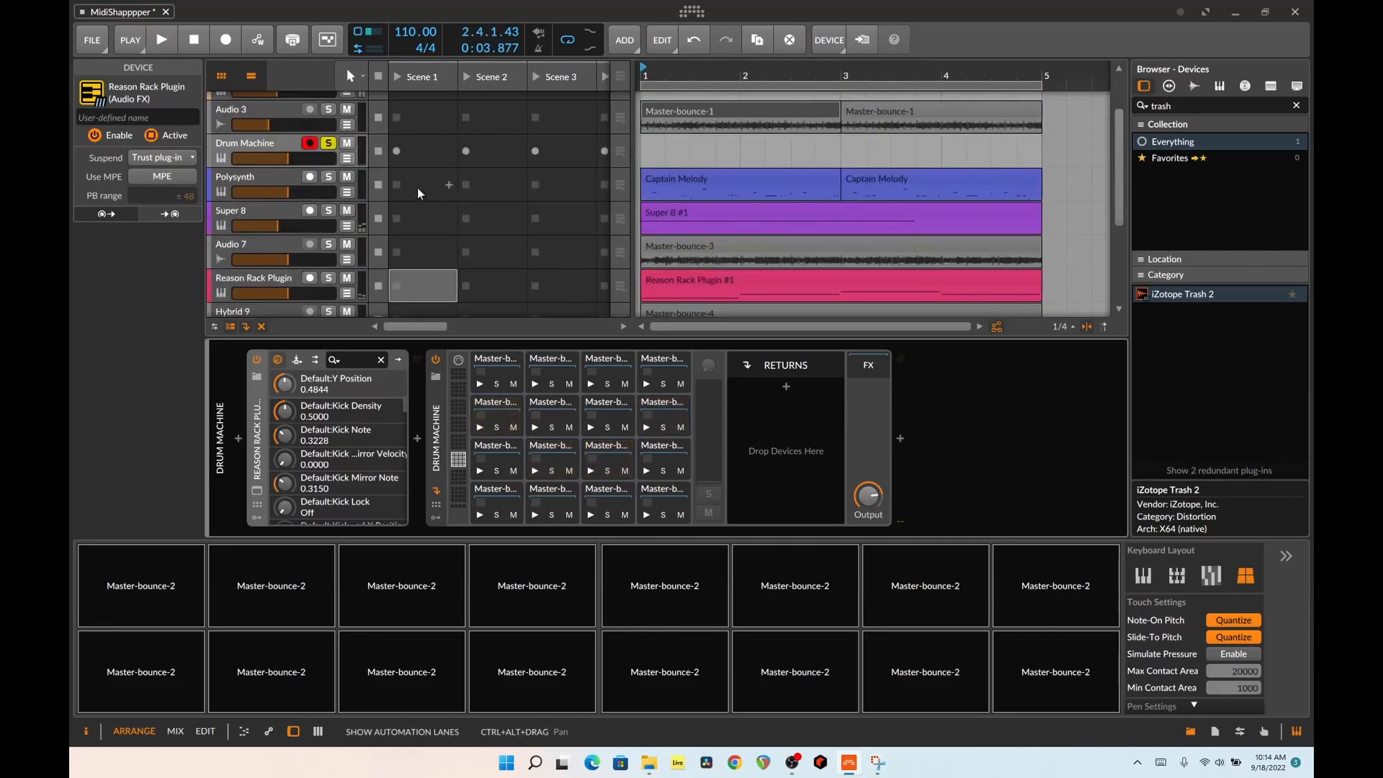
click(346, 193)
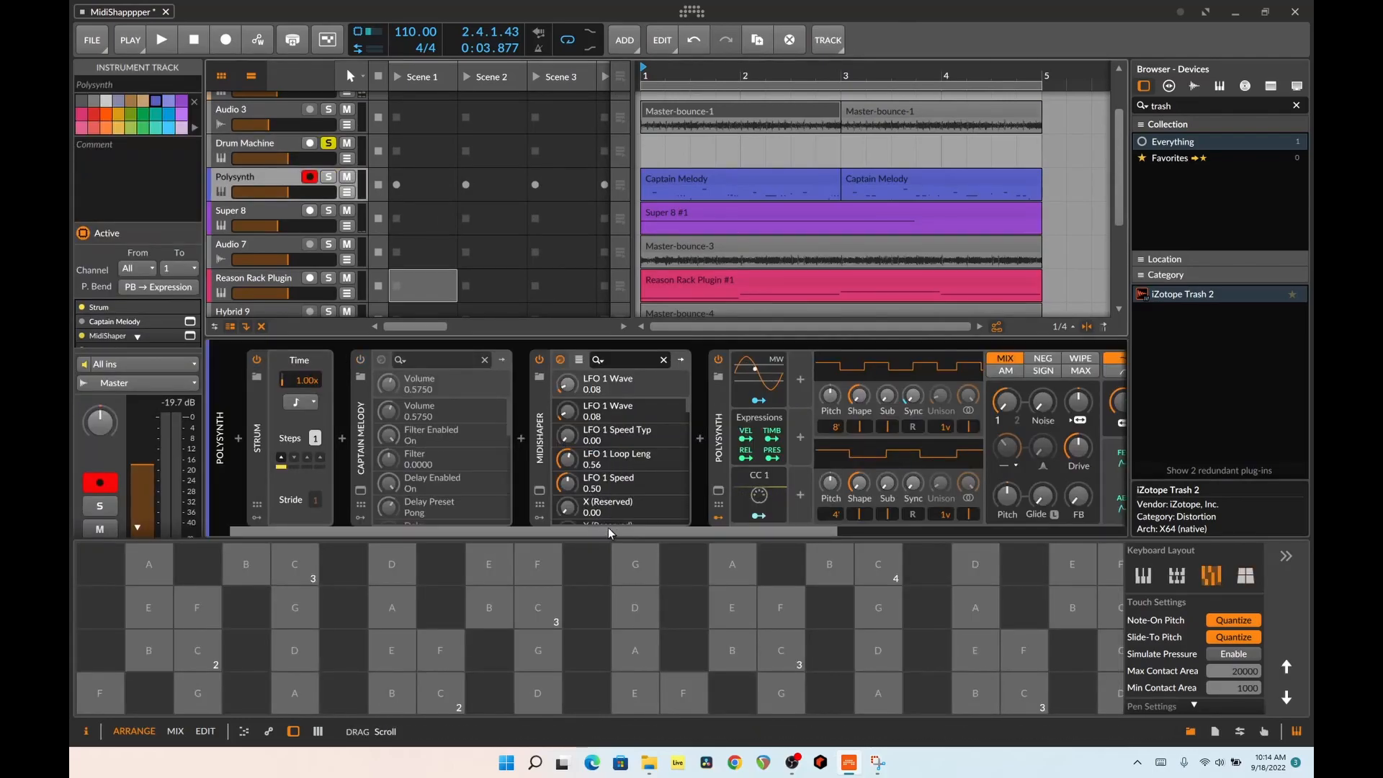
drag(650, 532, 755, 546)
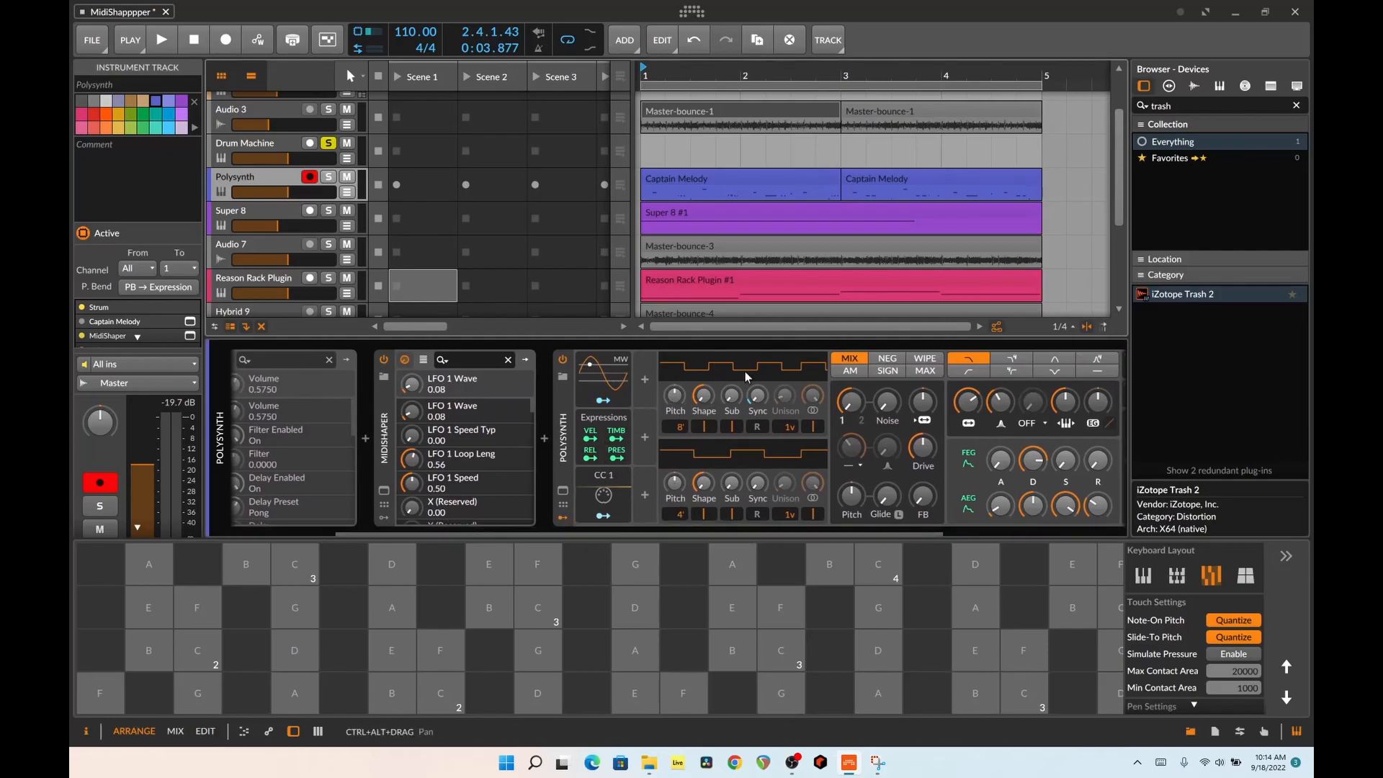
drag(854, 535, 924, 536)
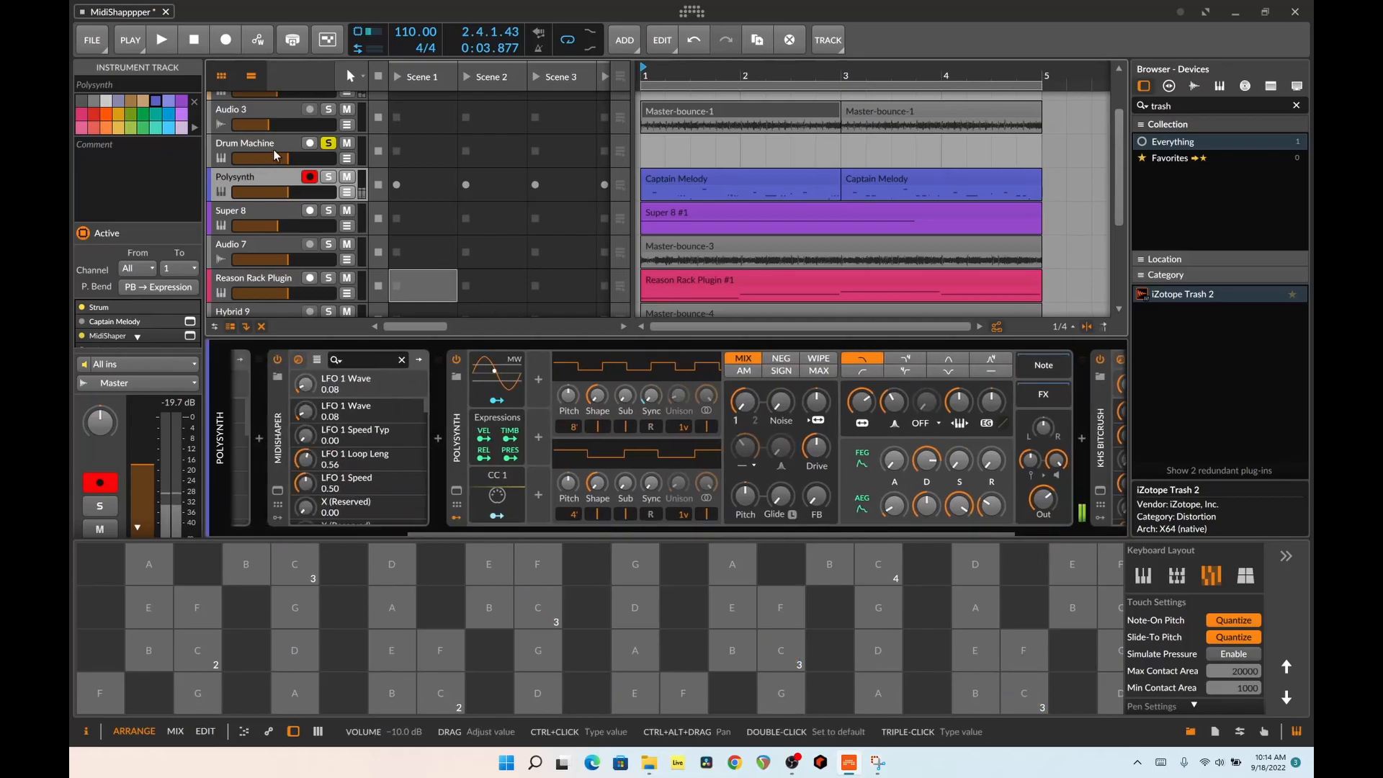
click(328, 177)
click(328, 143)
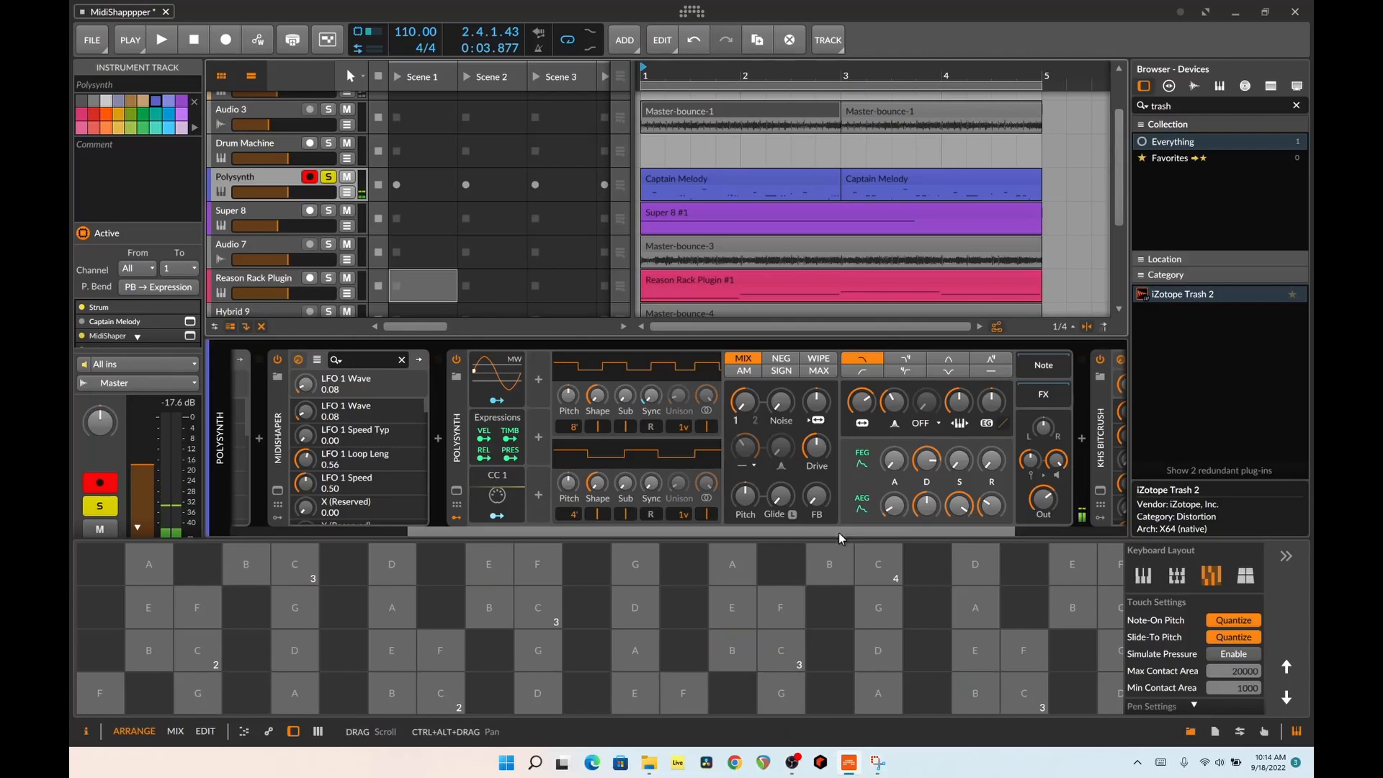
Play the Drum Machine and Polysynth tracks soloed together, stop playback, and clear both solos
drag(838, 533, 965, 529)
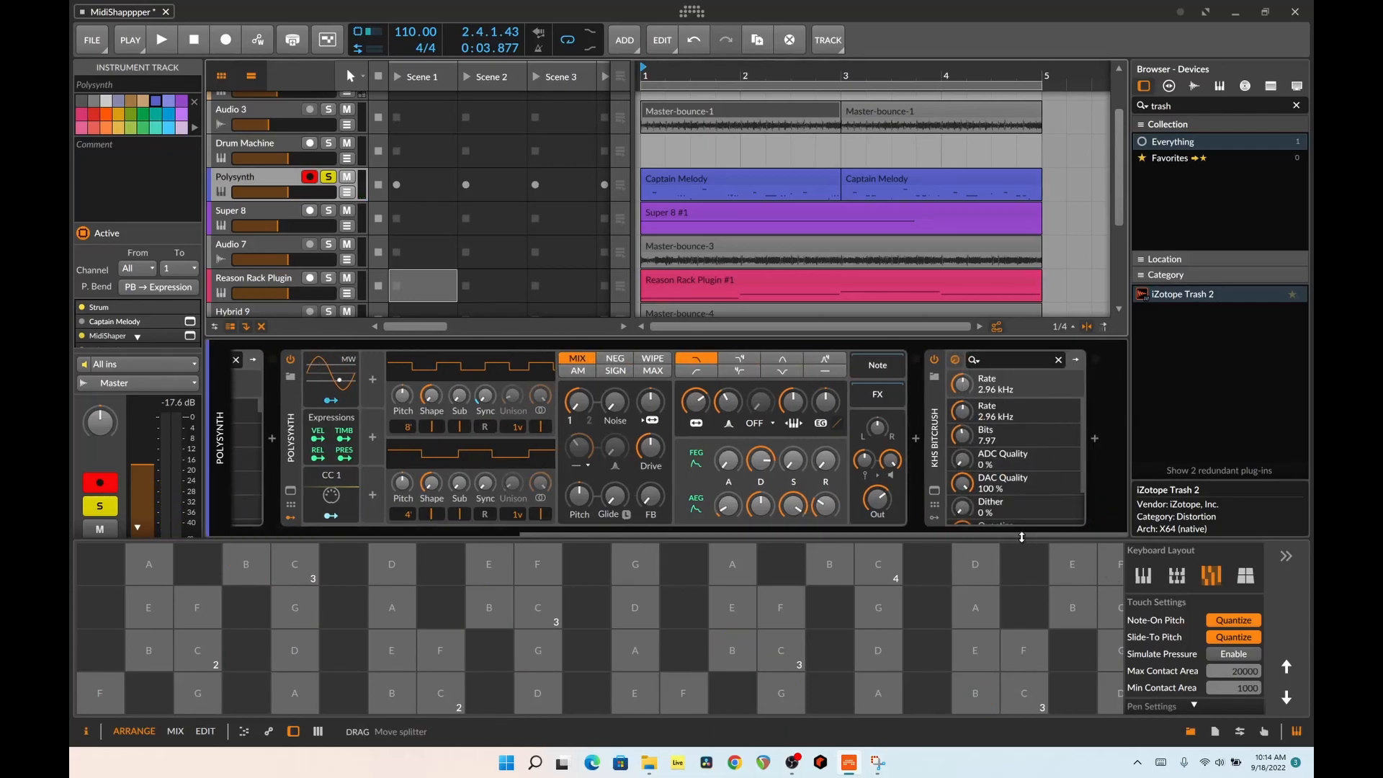
click(327, 146)
key(space)
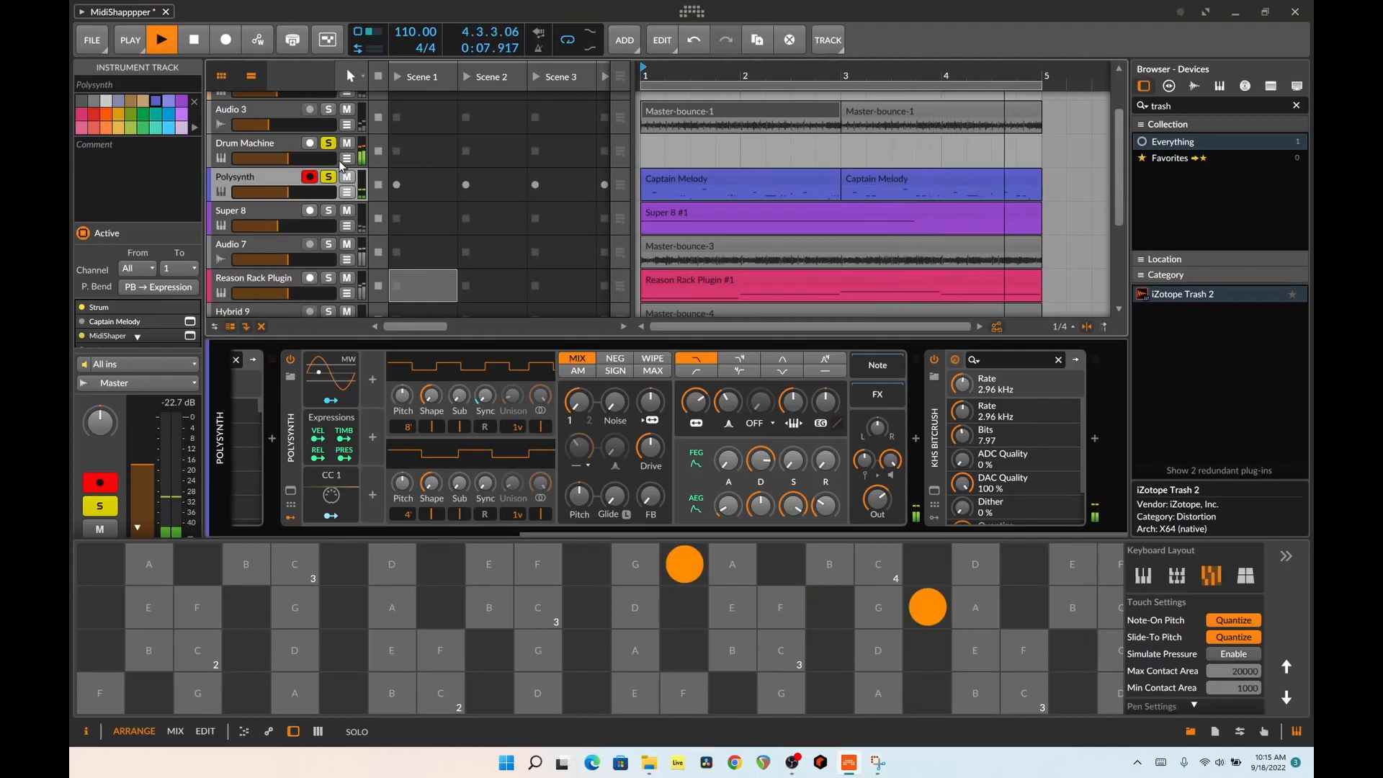
key(space)
click(328, 180)
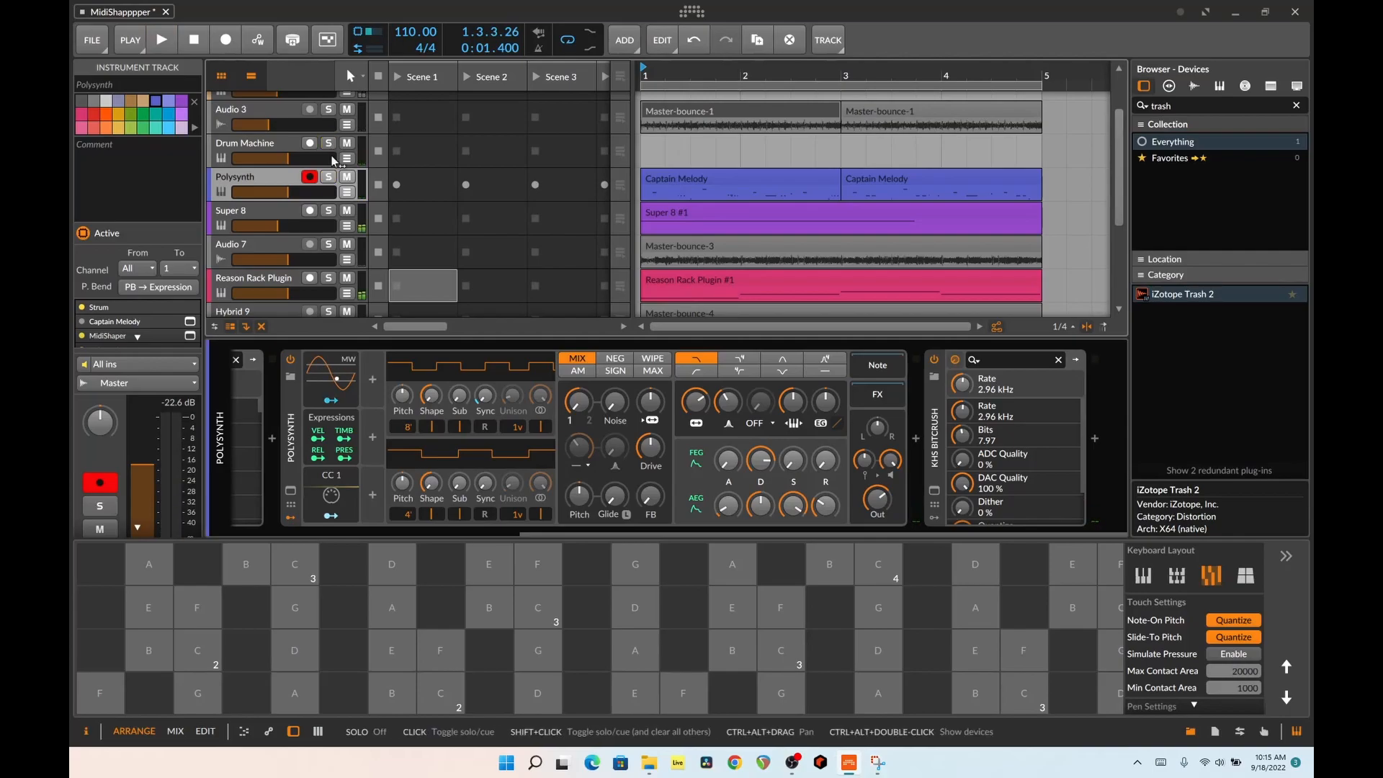
Solo the Super 8 track and review the Narcotic effect in its plug-in window, closing the window when done
click(328, 210)
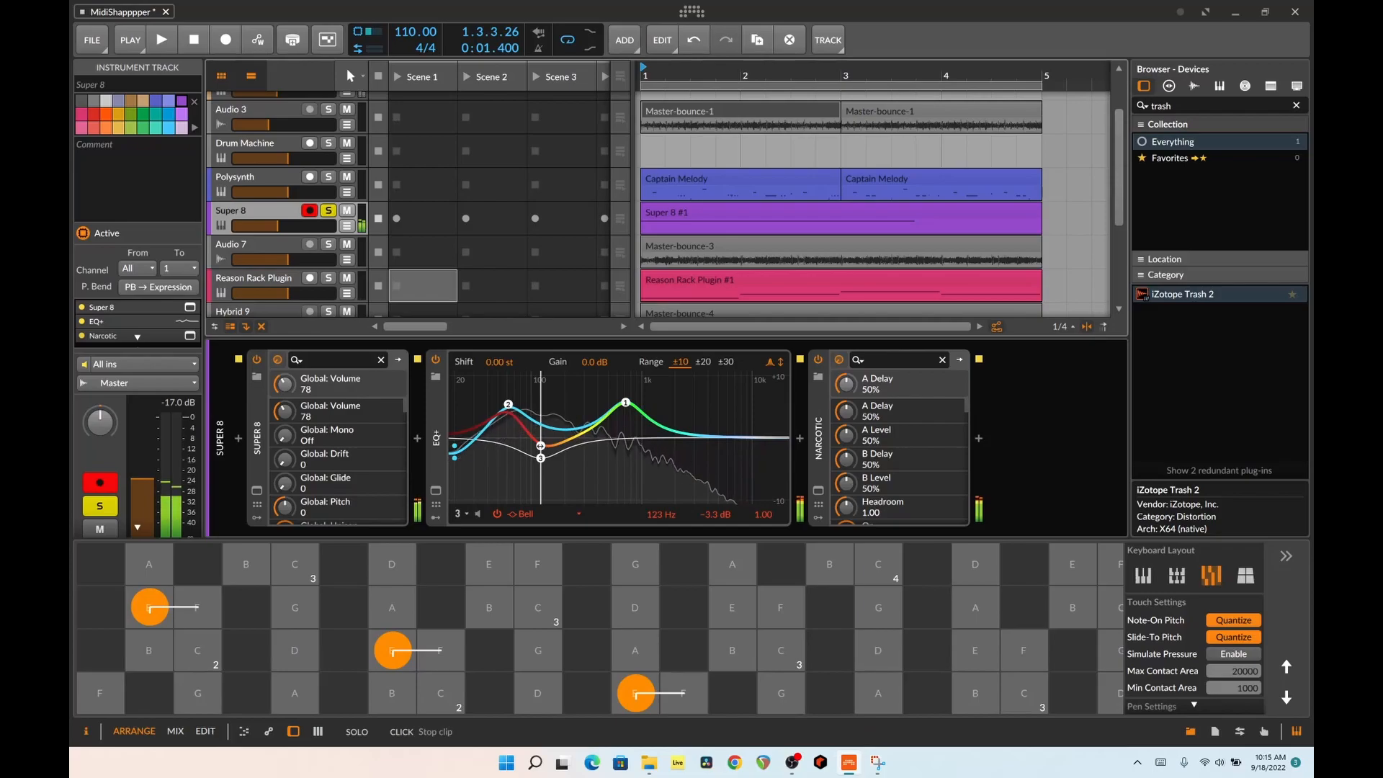
click(818, 490)
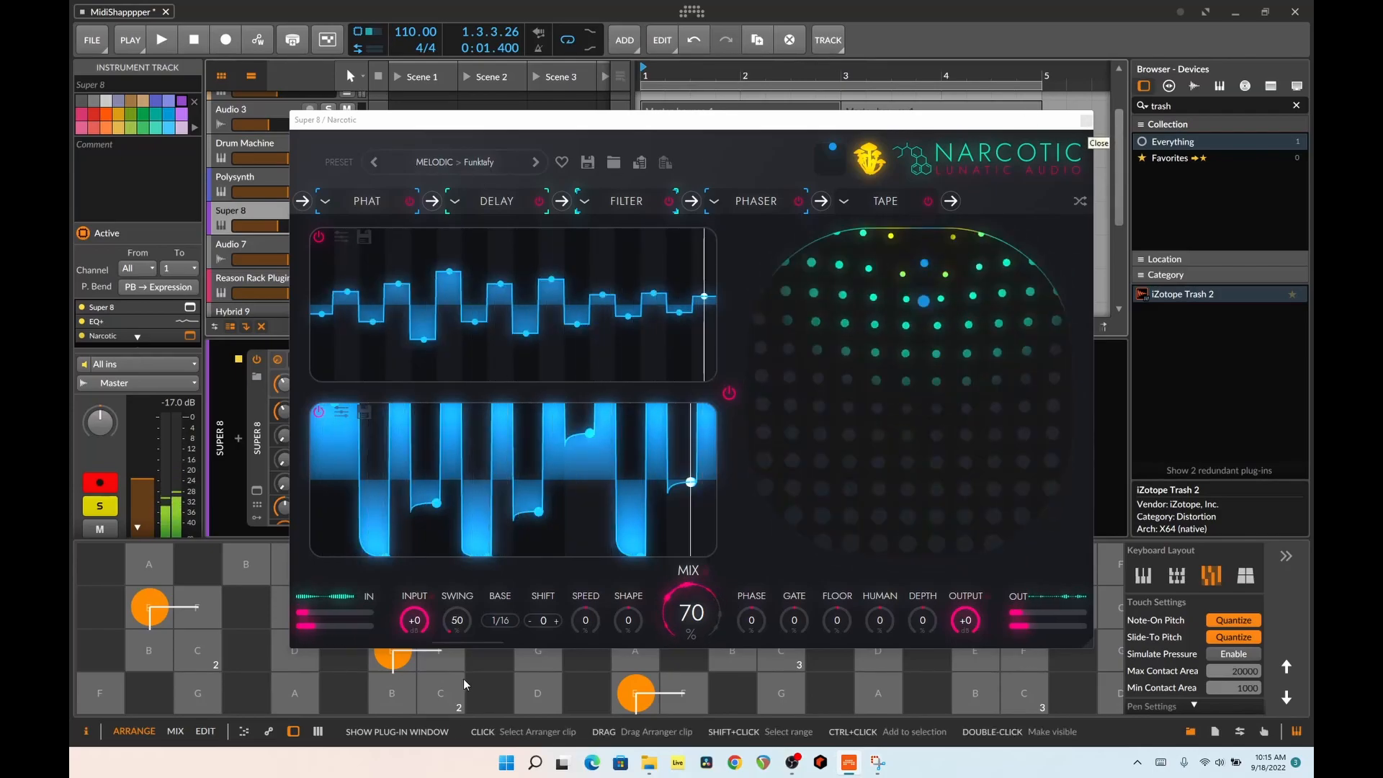
click(1086, 120)
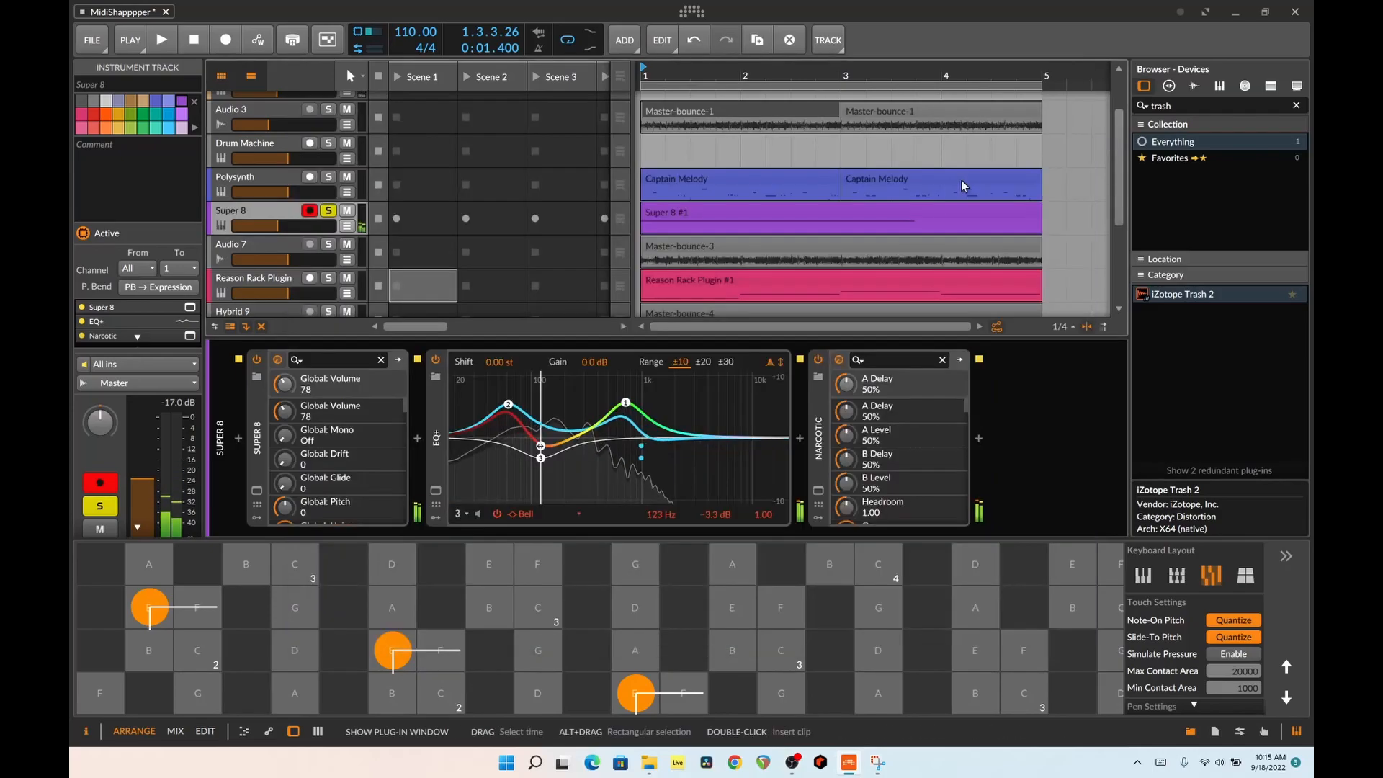
Compare the soloed Super 8 sound with Narcotic bypassed and enabled, and clear the track's solo
click(817, 359)
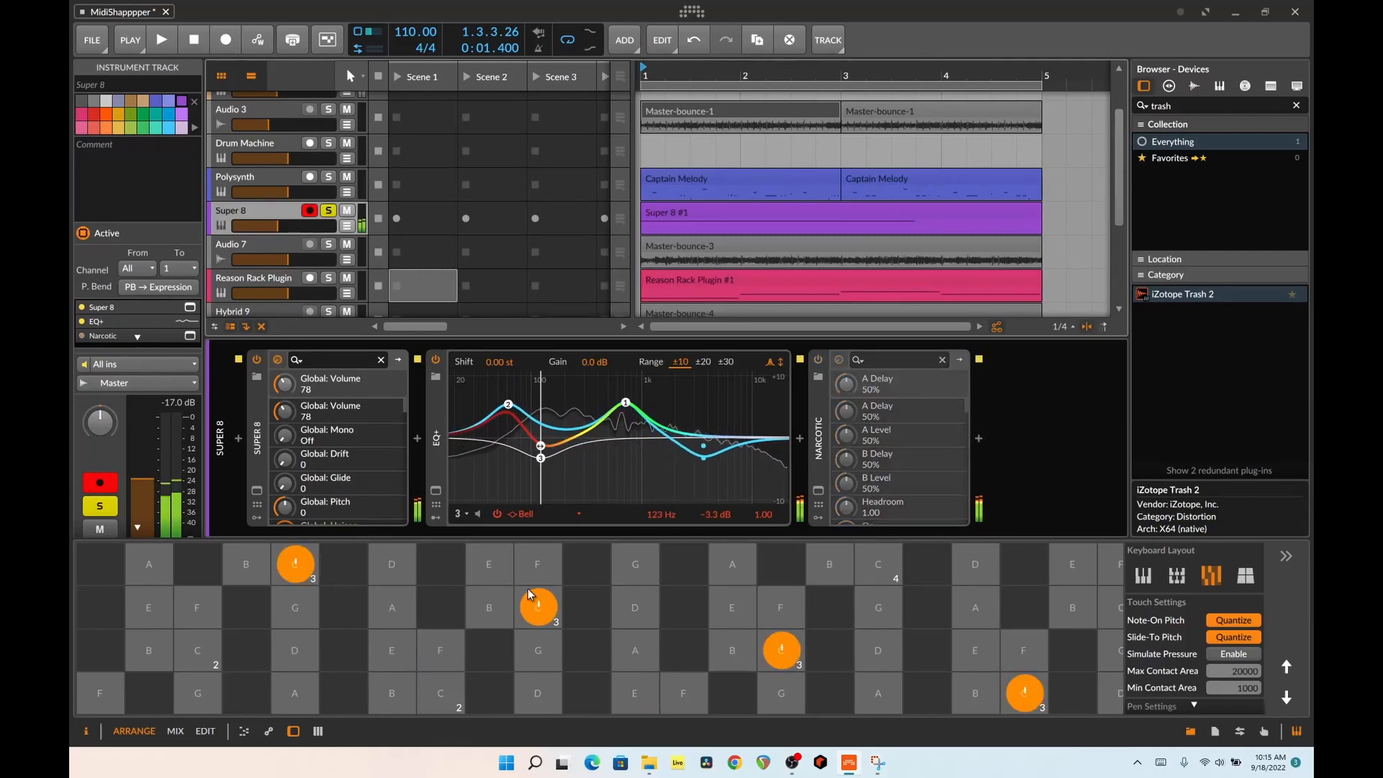
click(818, 359)
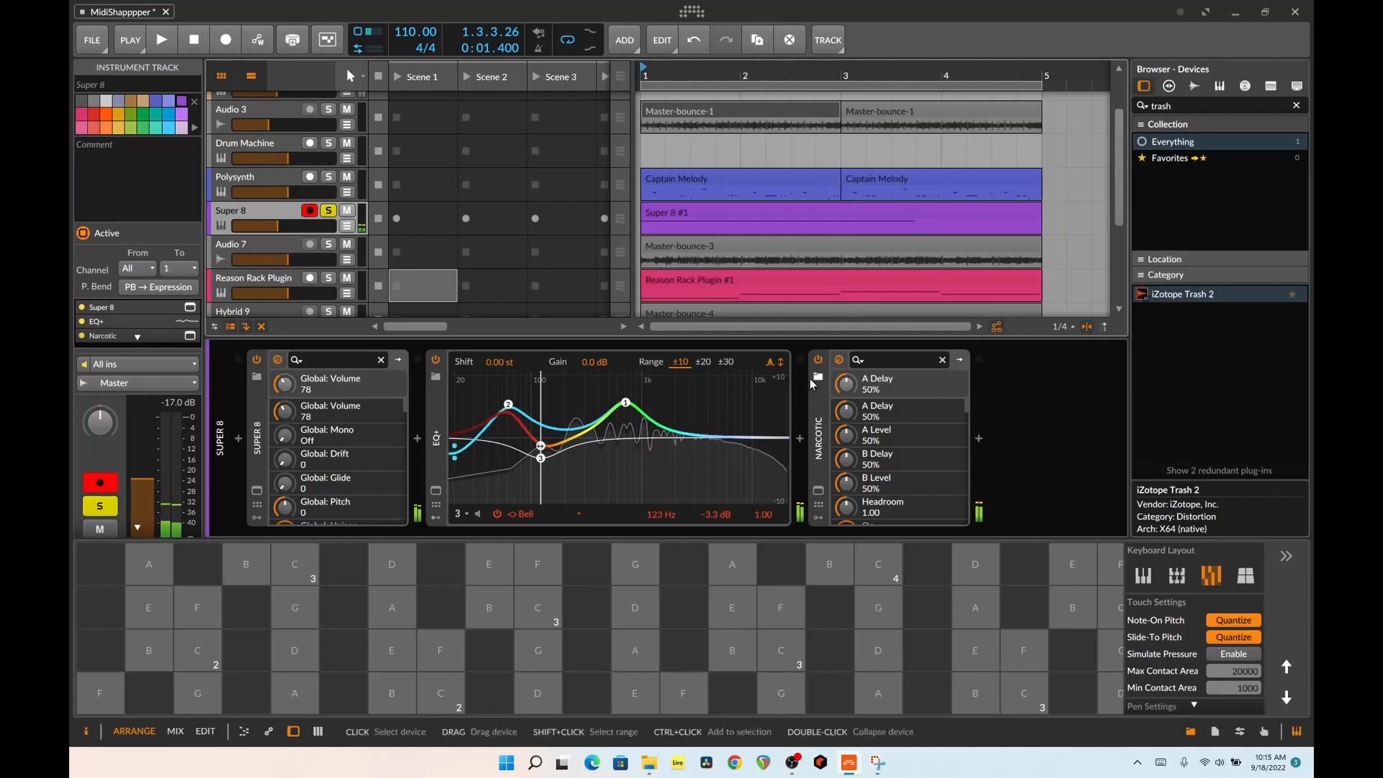
click(331, 211)
Review Audio 7's Master-bounce-3 clip and the Grain sampler window on the Reason Rack Plugin track, and close the window
scroll(400, 242, down, 2)
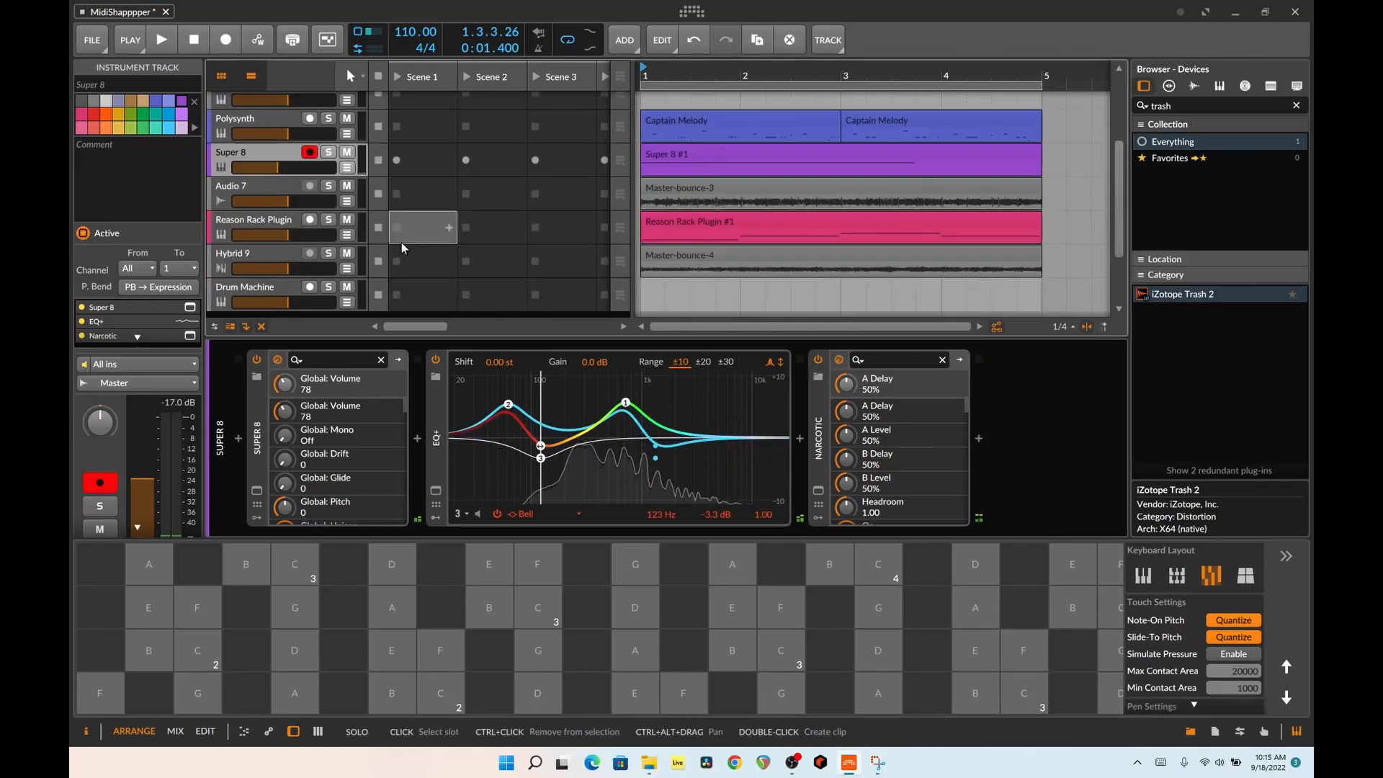
click(259, 189)
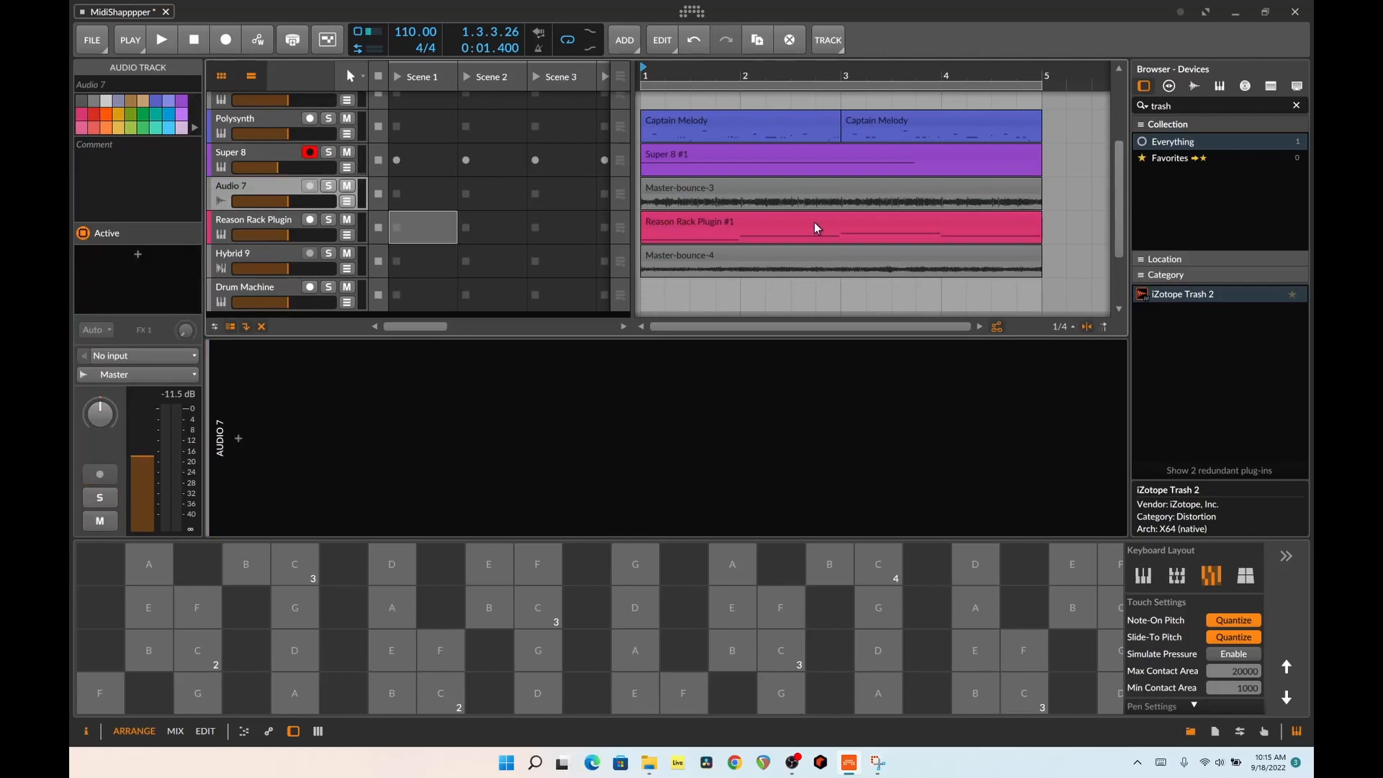
click(751, 189)
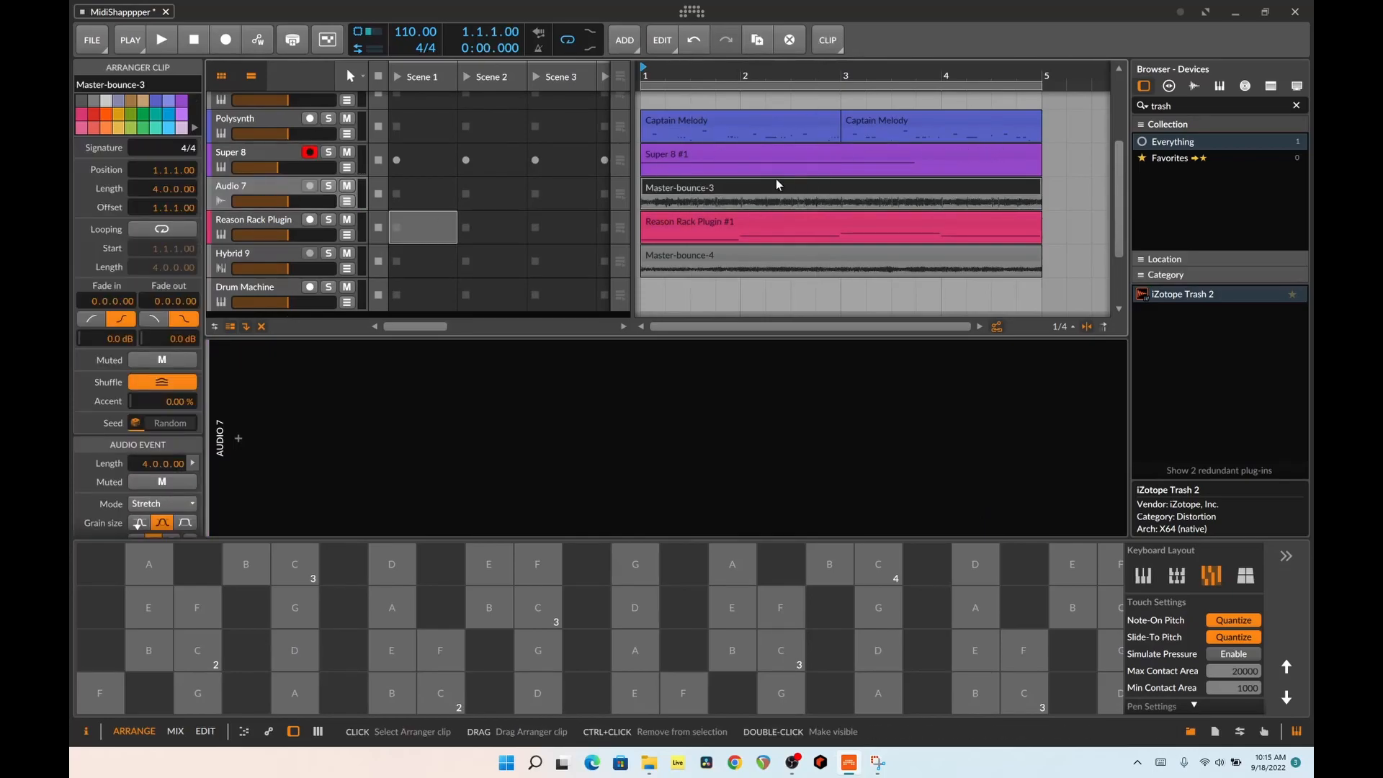
click(264, 230)
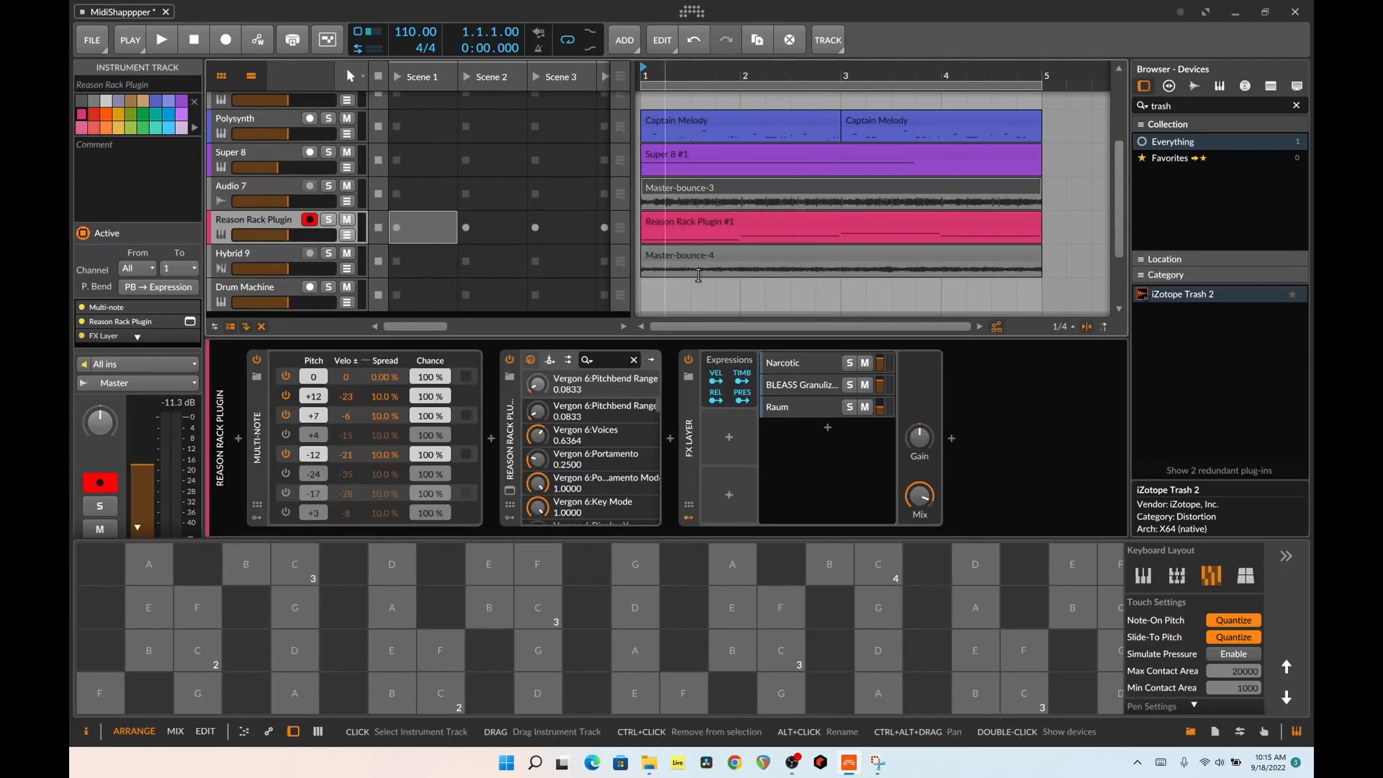
click(509, 491)
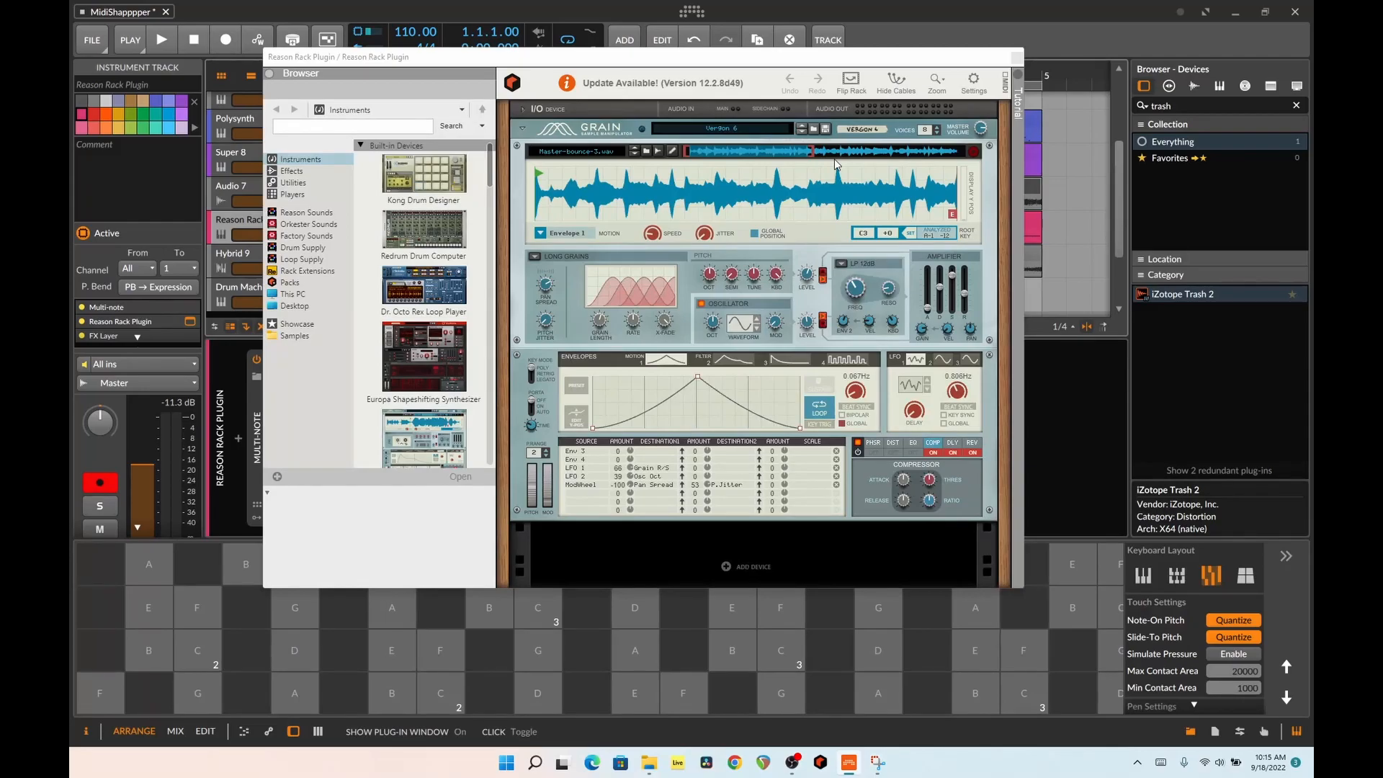
click(989, 79)
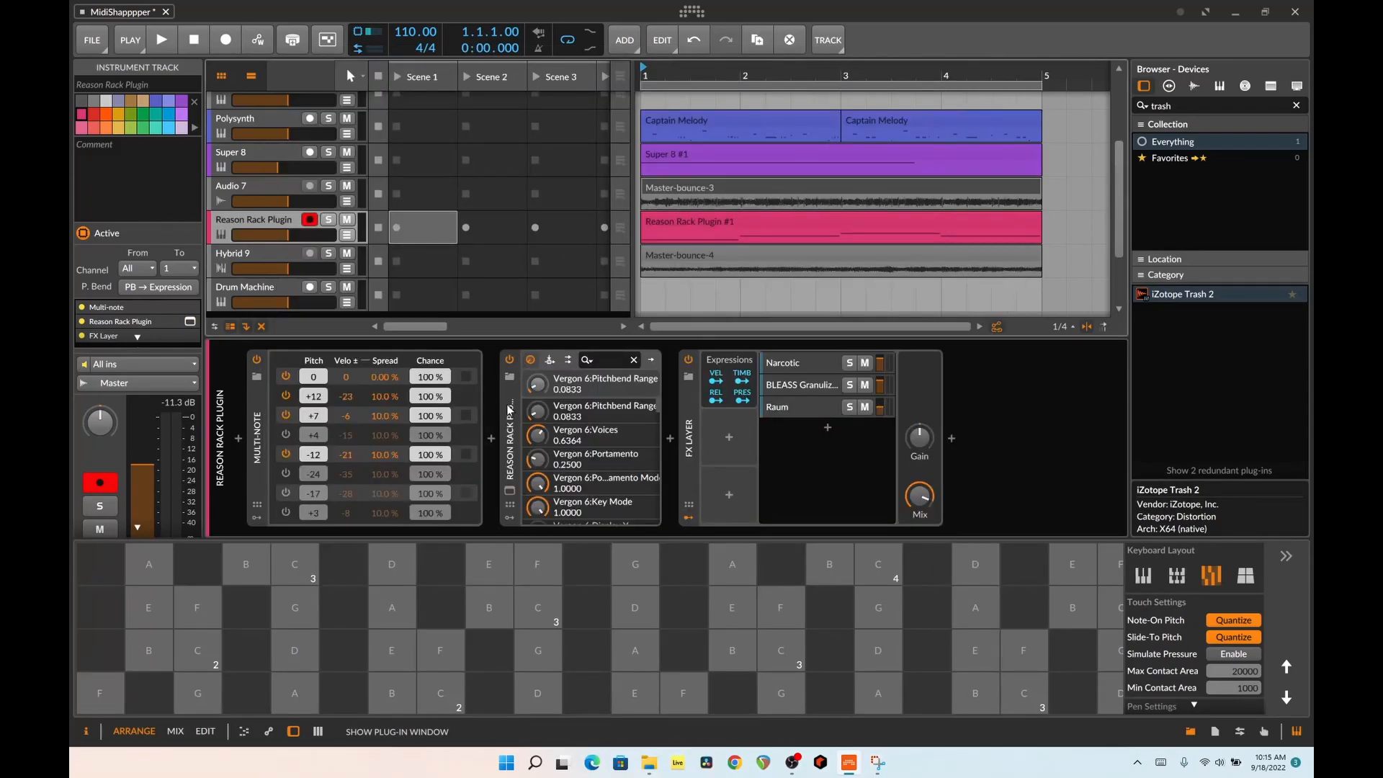
click(509, 411)
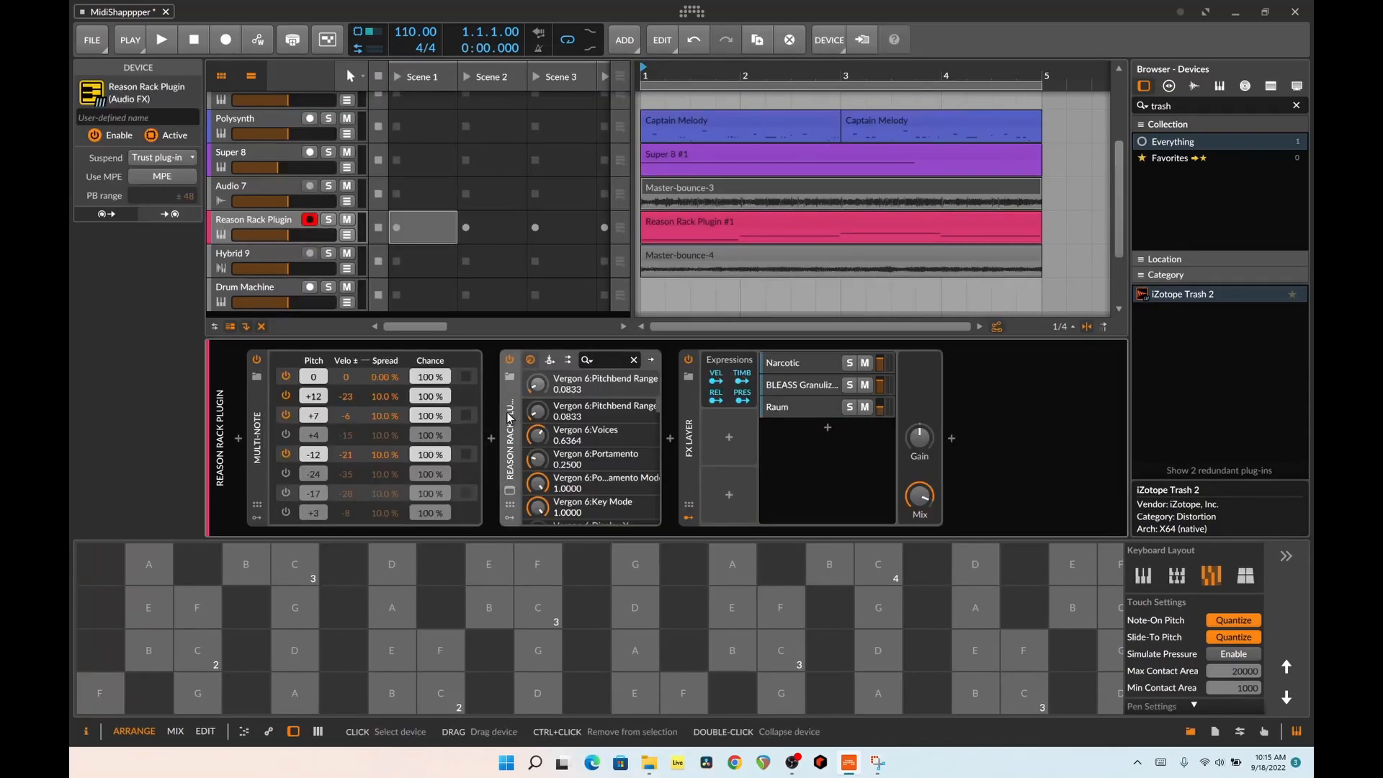
Solo the Reason Rack Plugin track, turn off its FX Layer, and watch Grain in its plug-in window before closing it
click(329, 220)
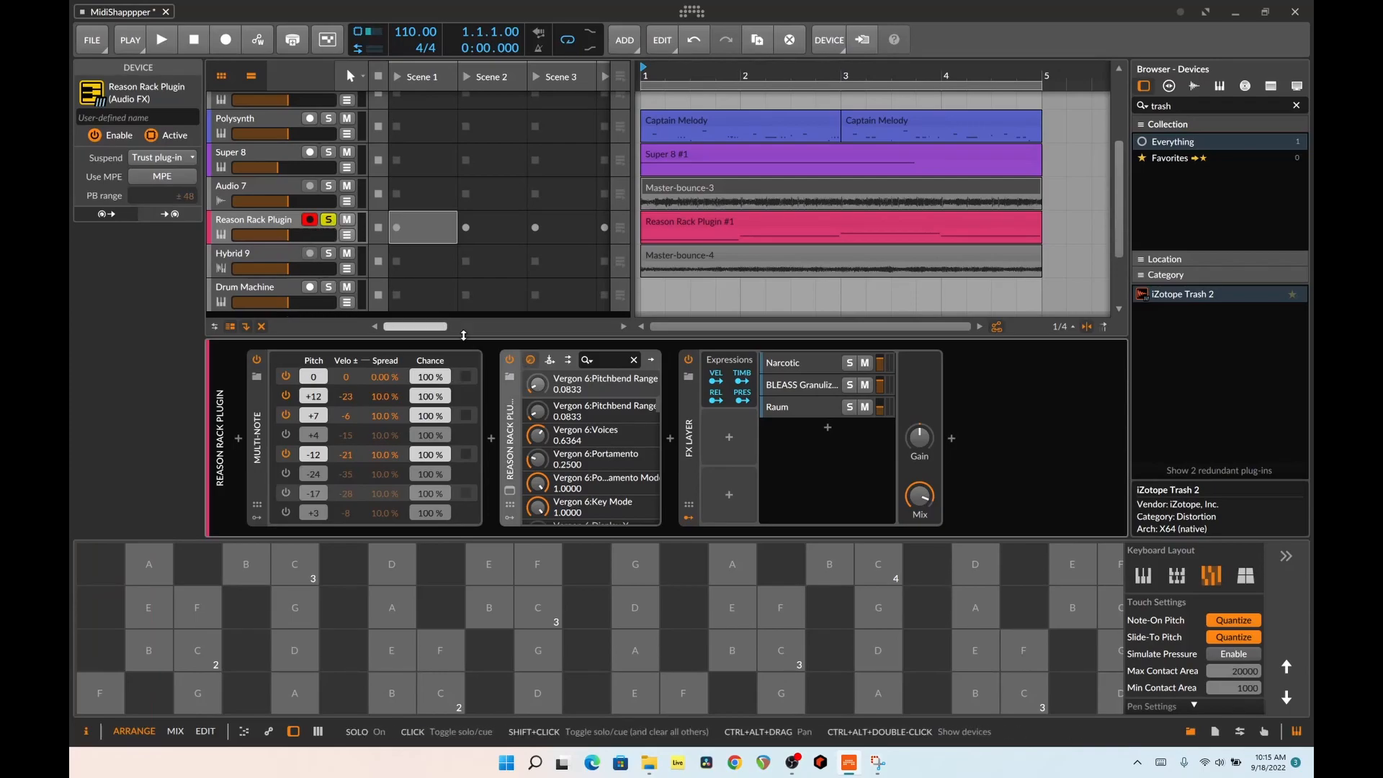
click(688, 359)
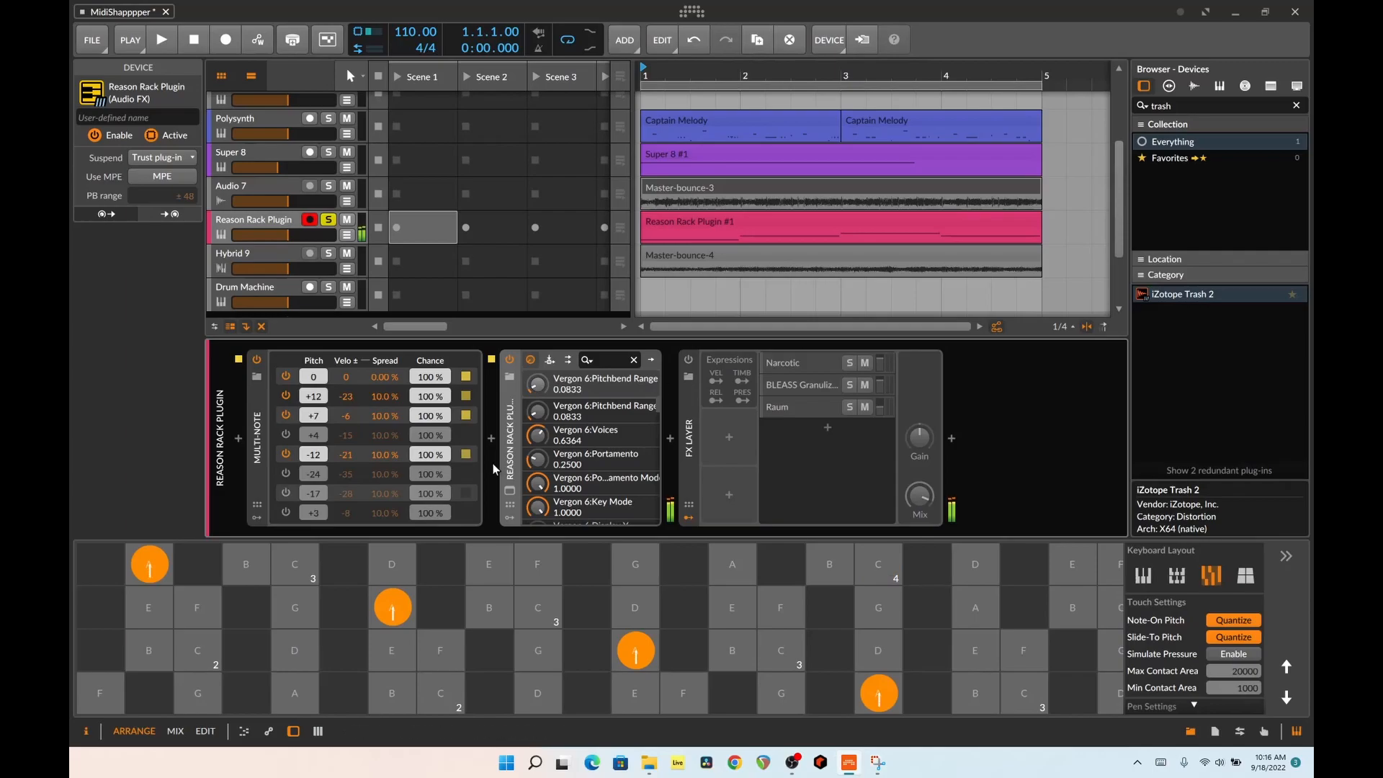
click(505, 490)
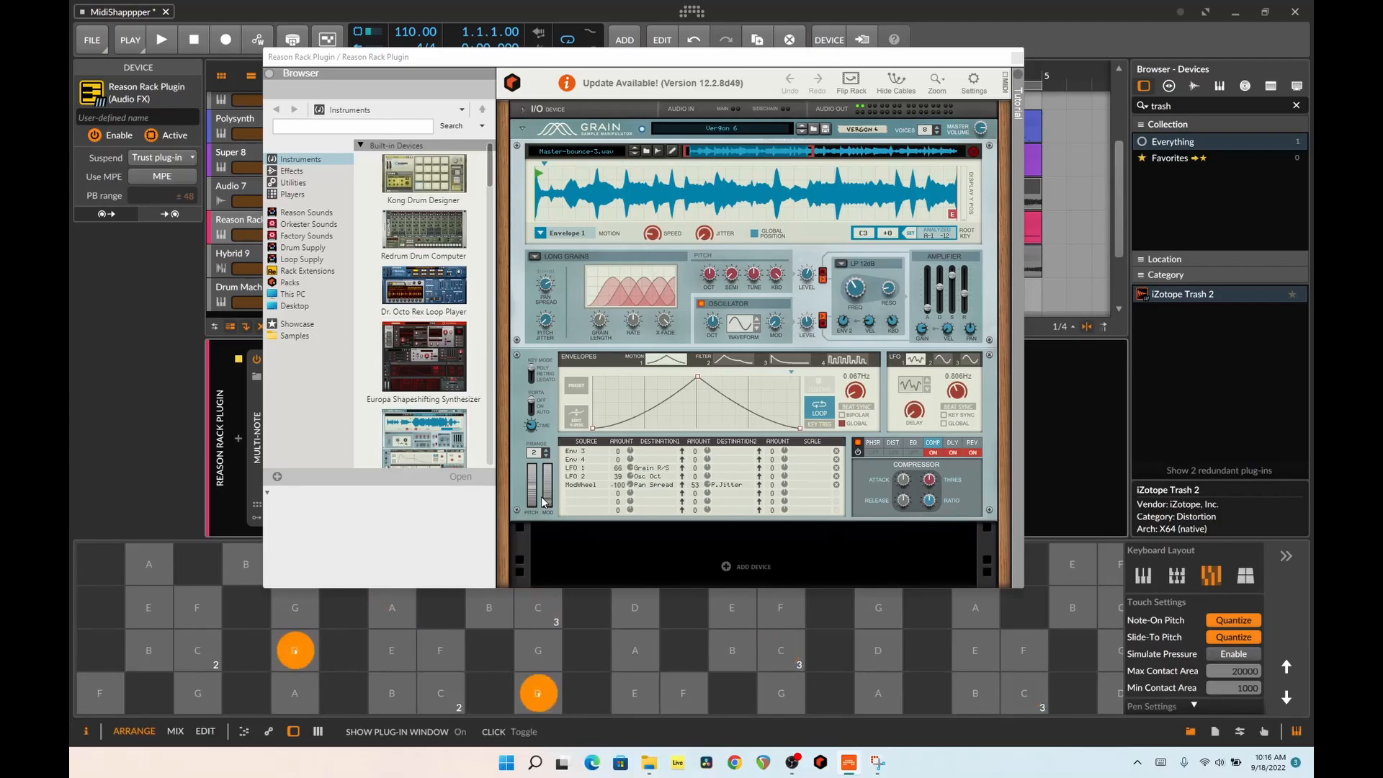
click(1017, 59)
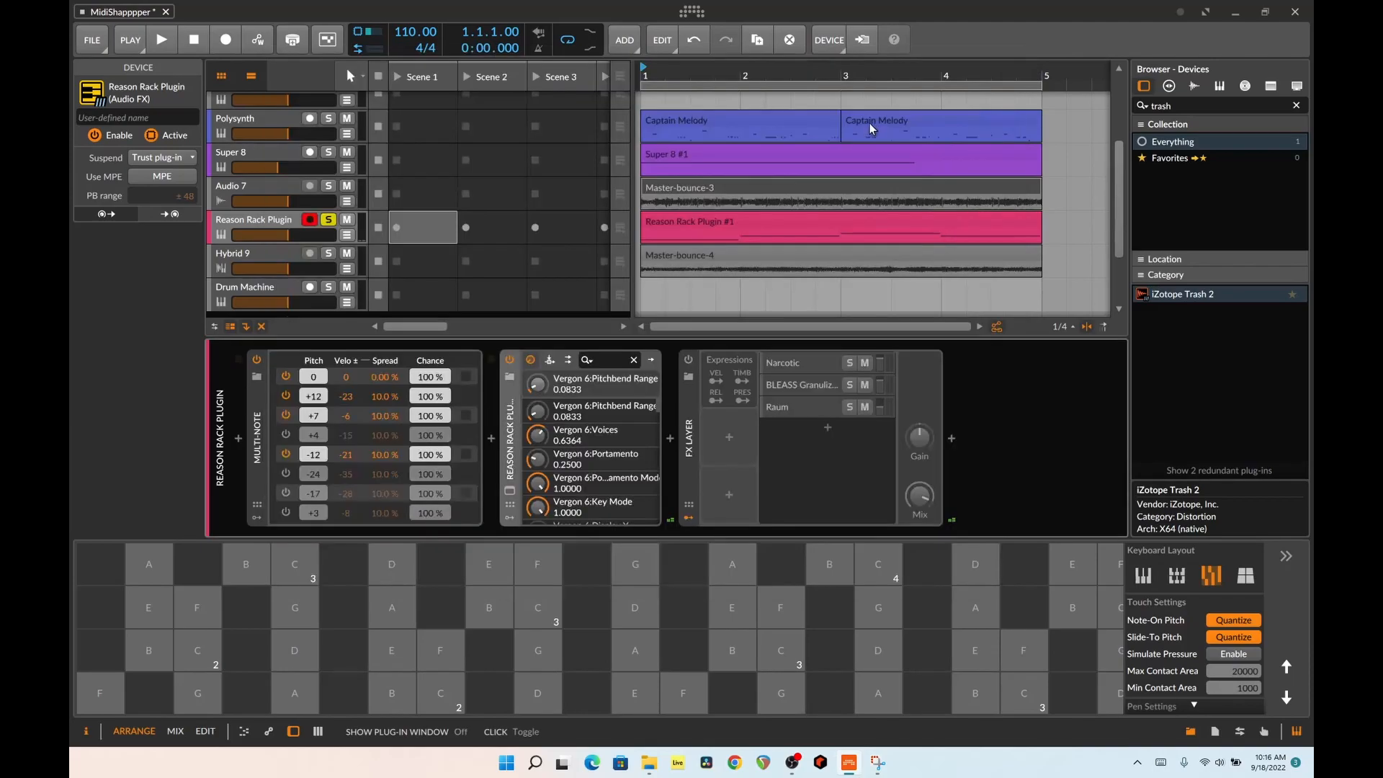
Play Audio 7's Master-bounce-3 clip soloed in place of the Reason Rack Plugin track, stop playback, and clear the solo
click(696, 188)
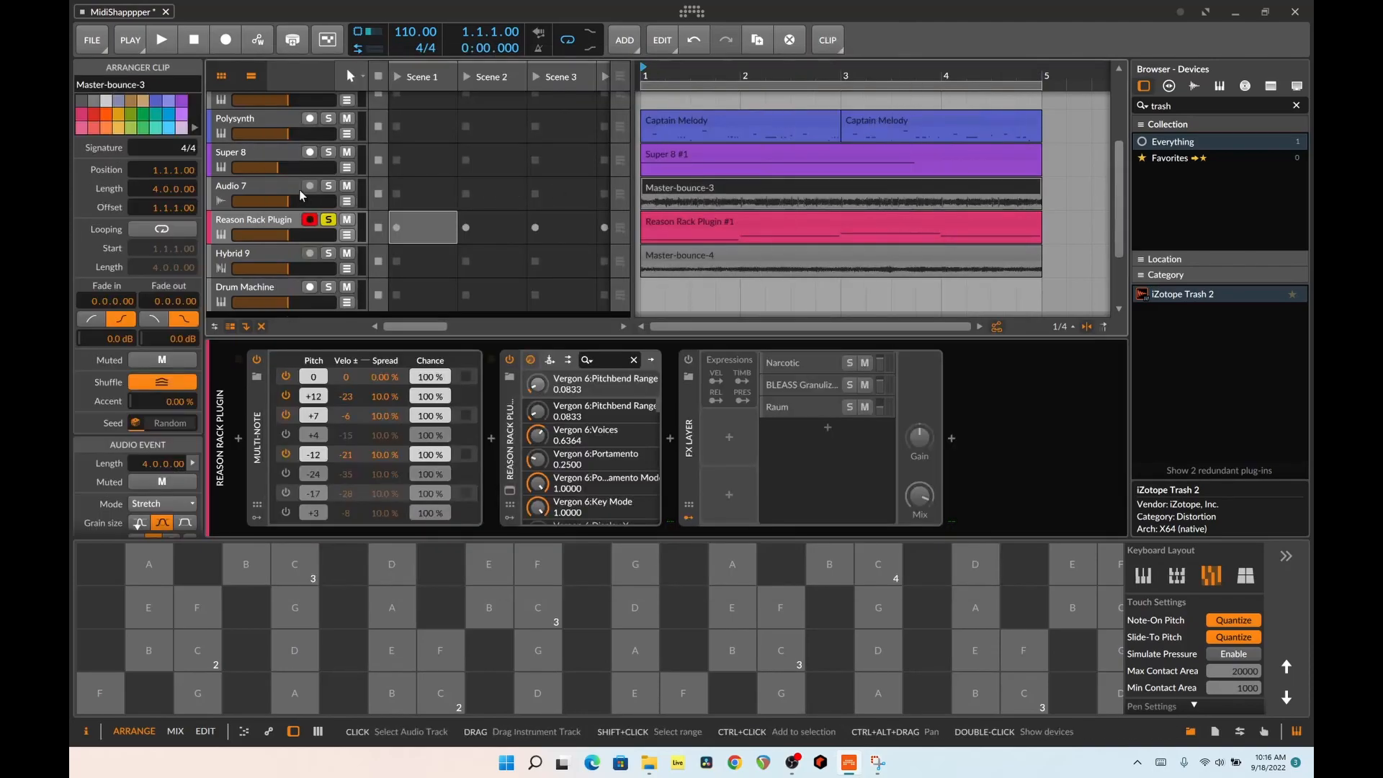
click(330, 226)
click(328, 223)
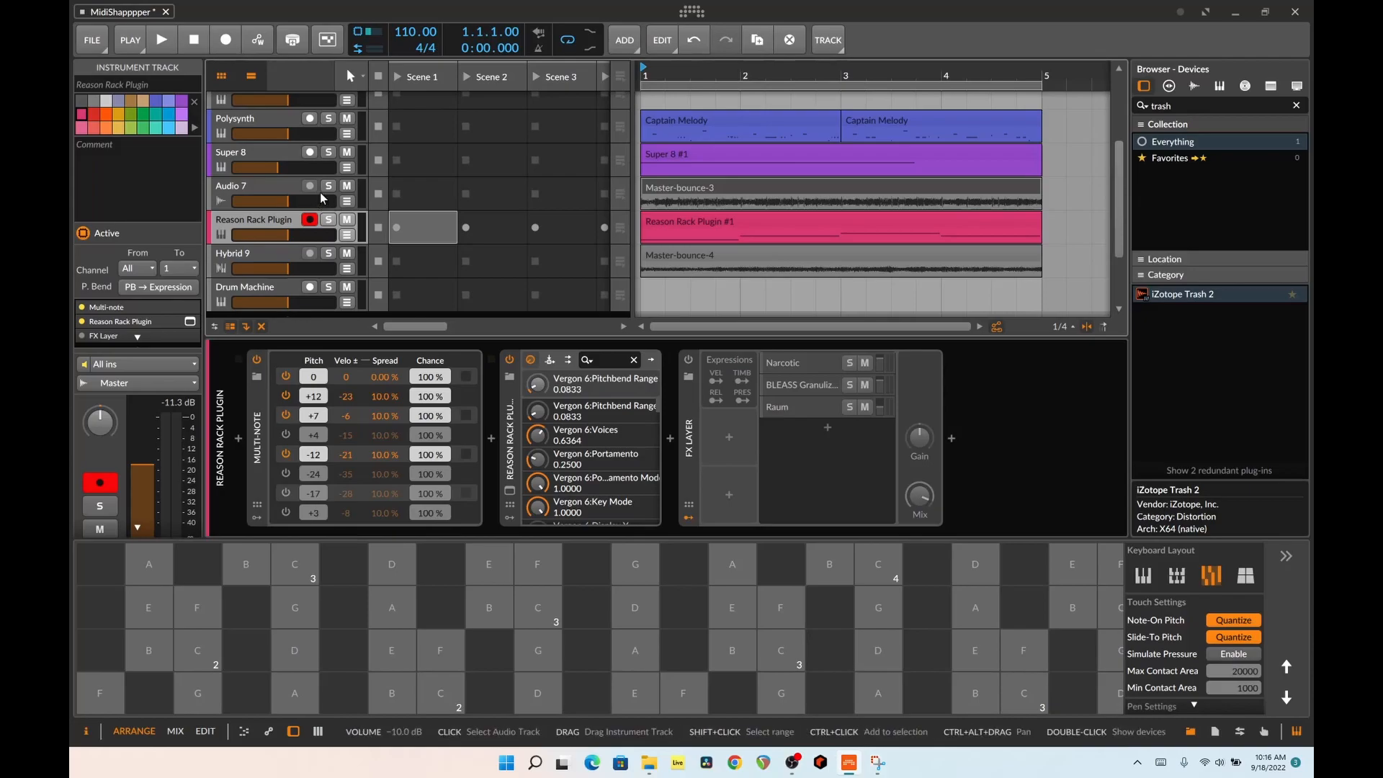
click(328, 187)
key(space)
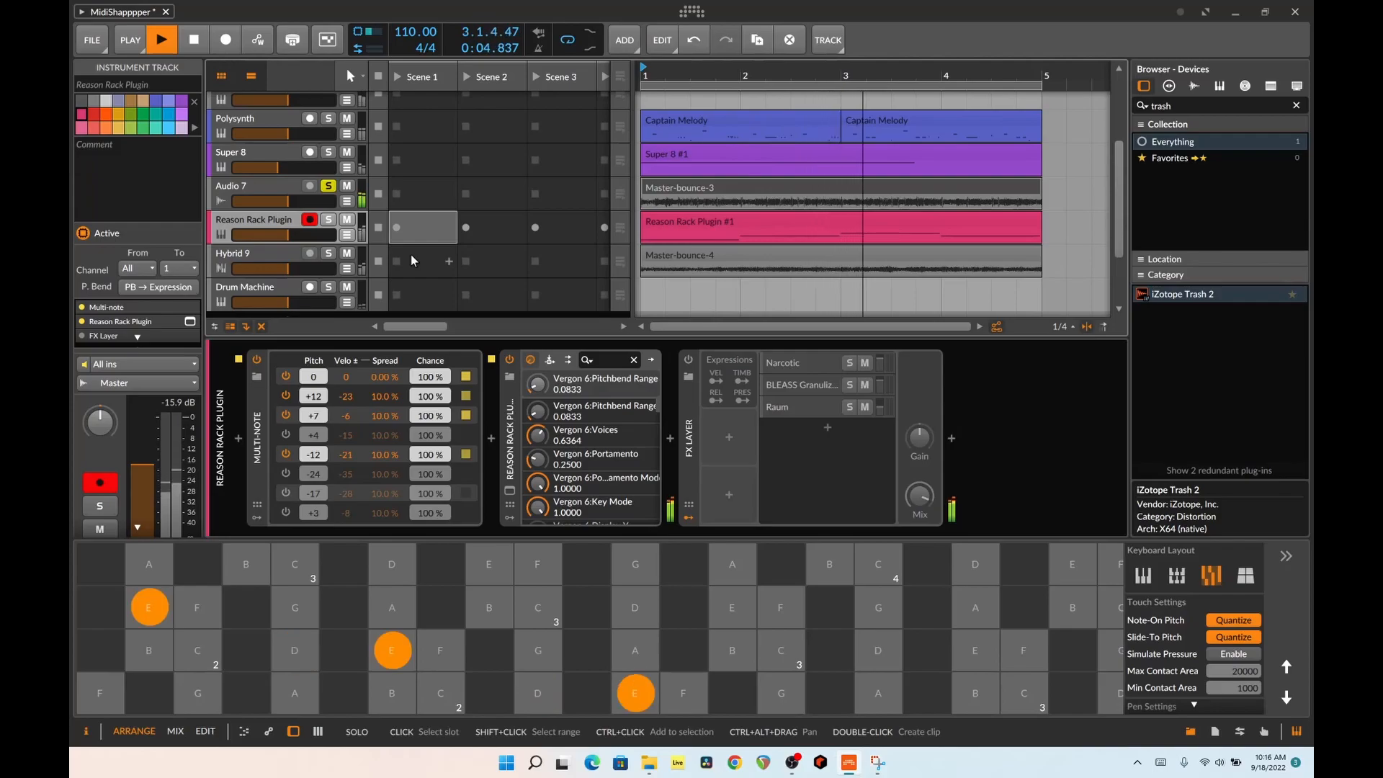
click(333, 186)
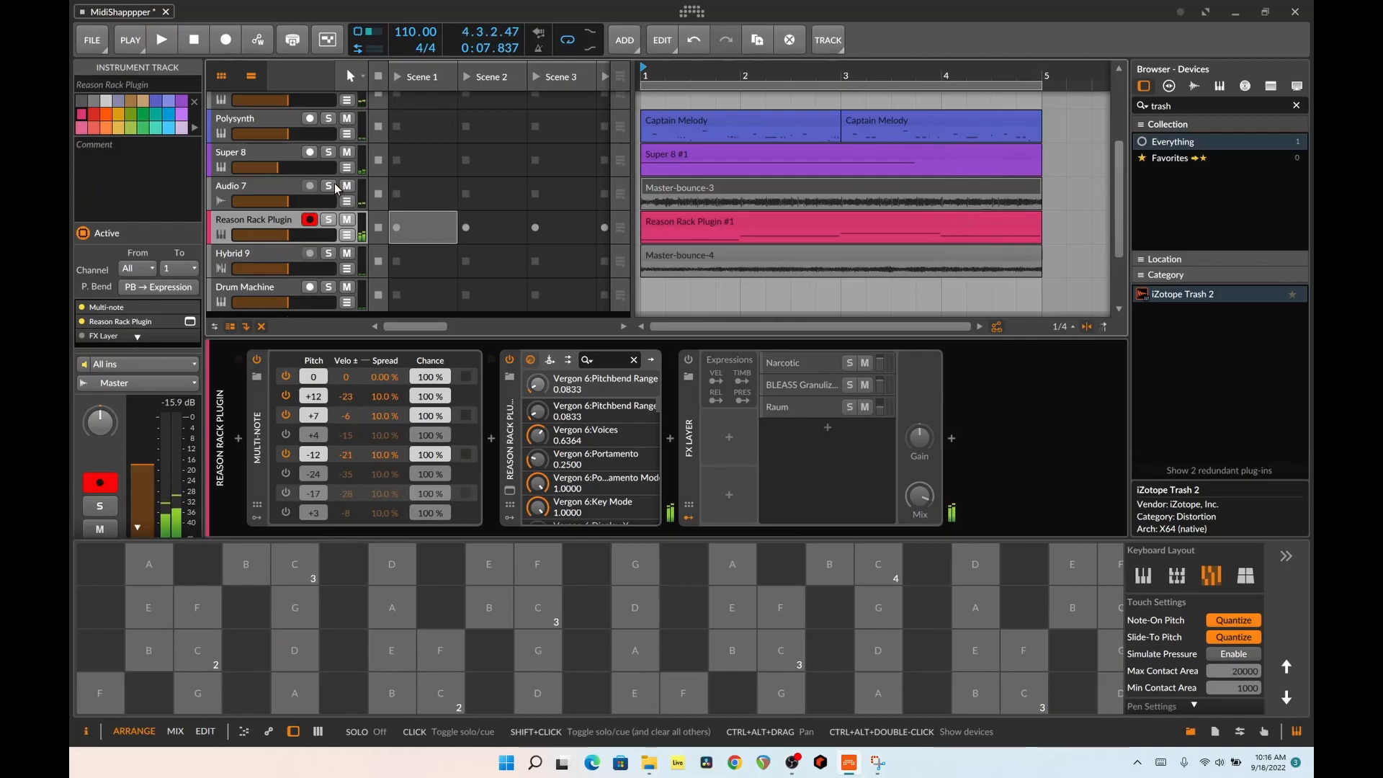
Audition the Reason Rack Plugin track soloed for comparison with Audio 7, and clear its solo
click(334, 205)
click(325, 219)
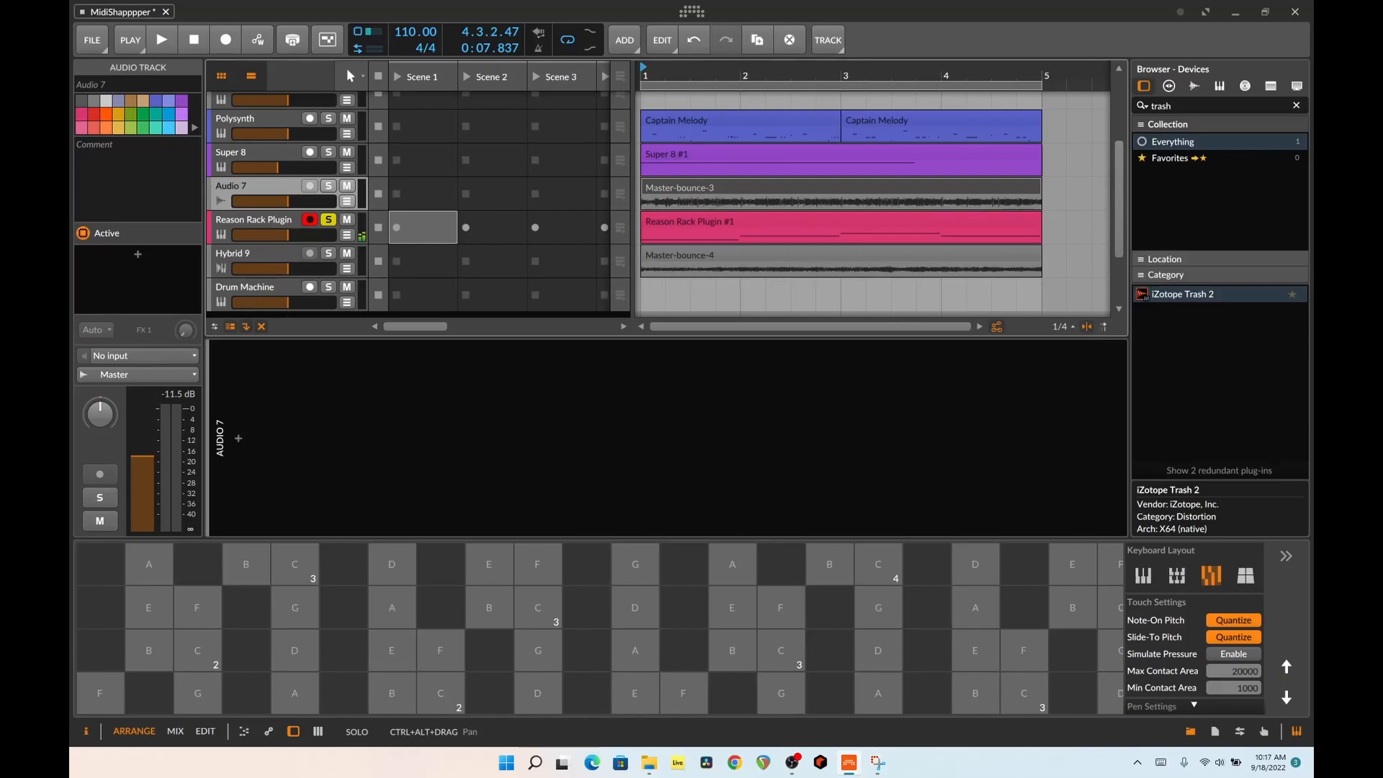
click(327, 221)
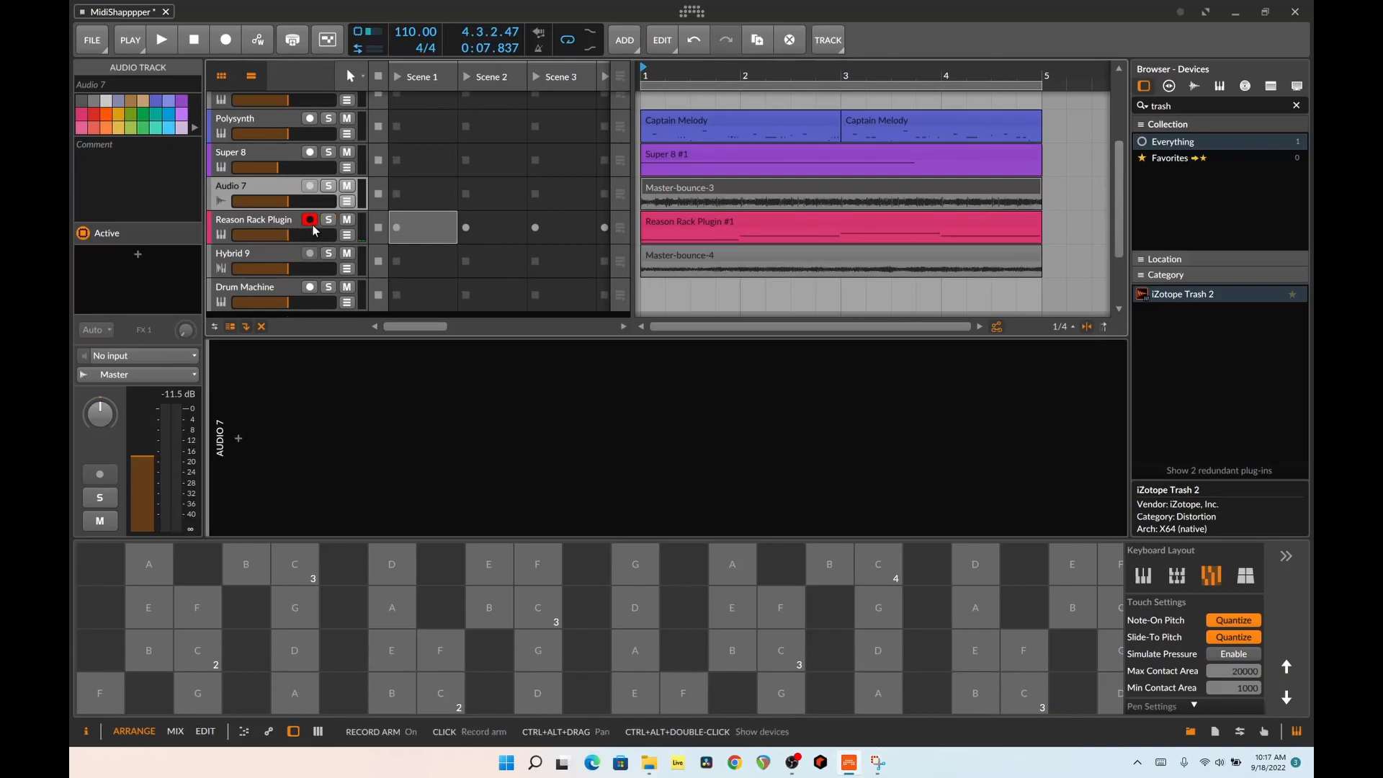
Inspect the Hybrid 9 track and its Master-bounce-4 clip
click(313, 229)
click(346, 265)
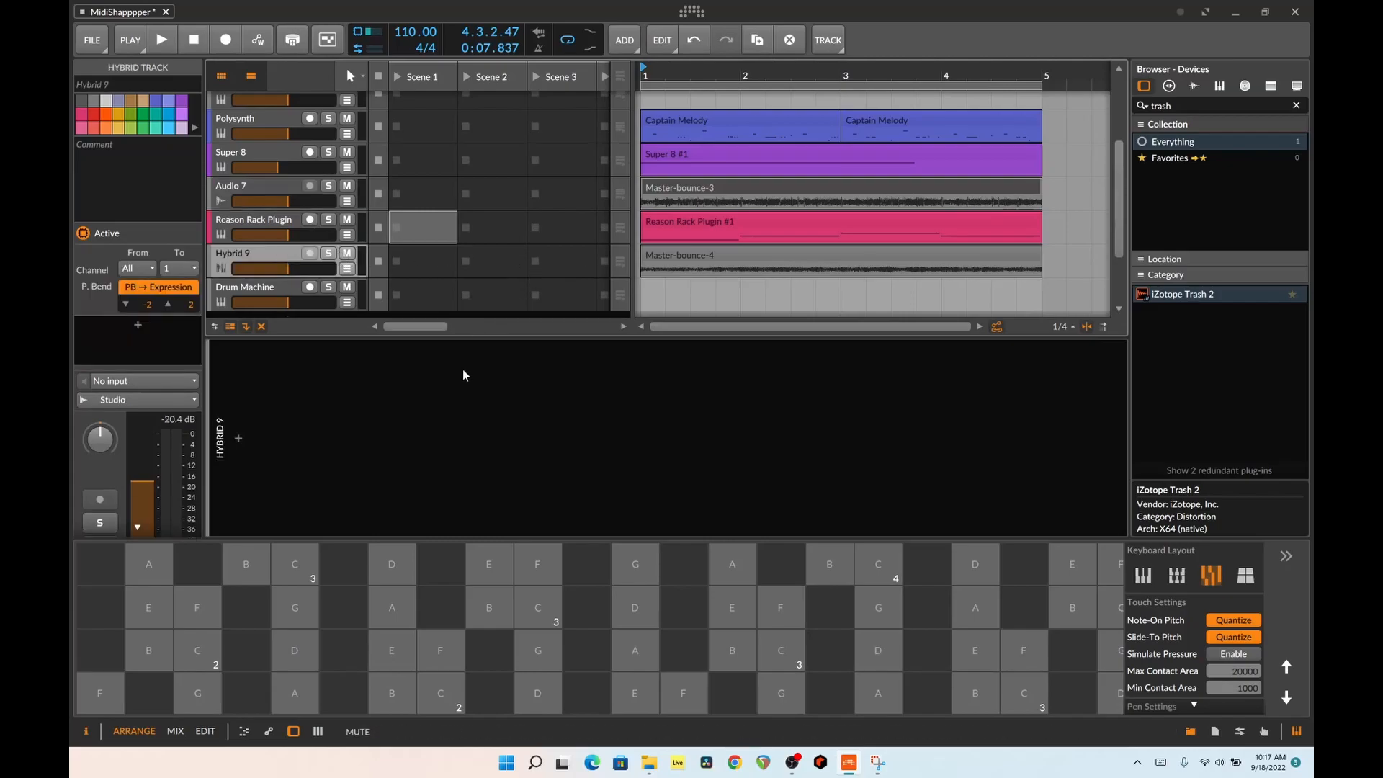
click(699, 267)
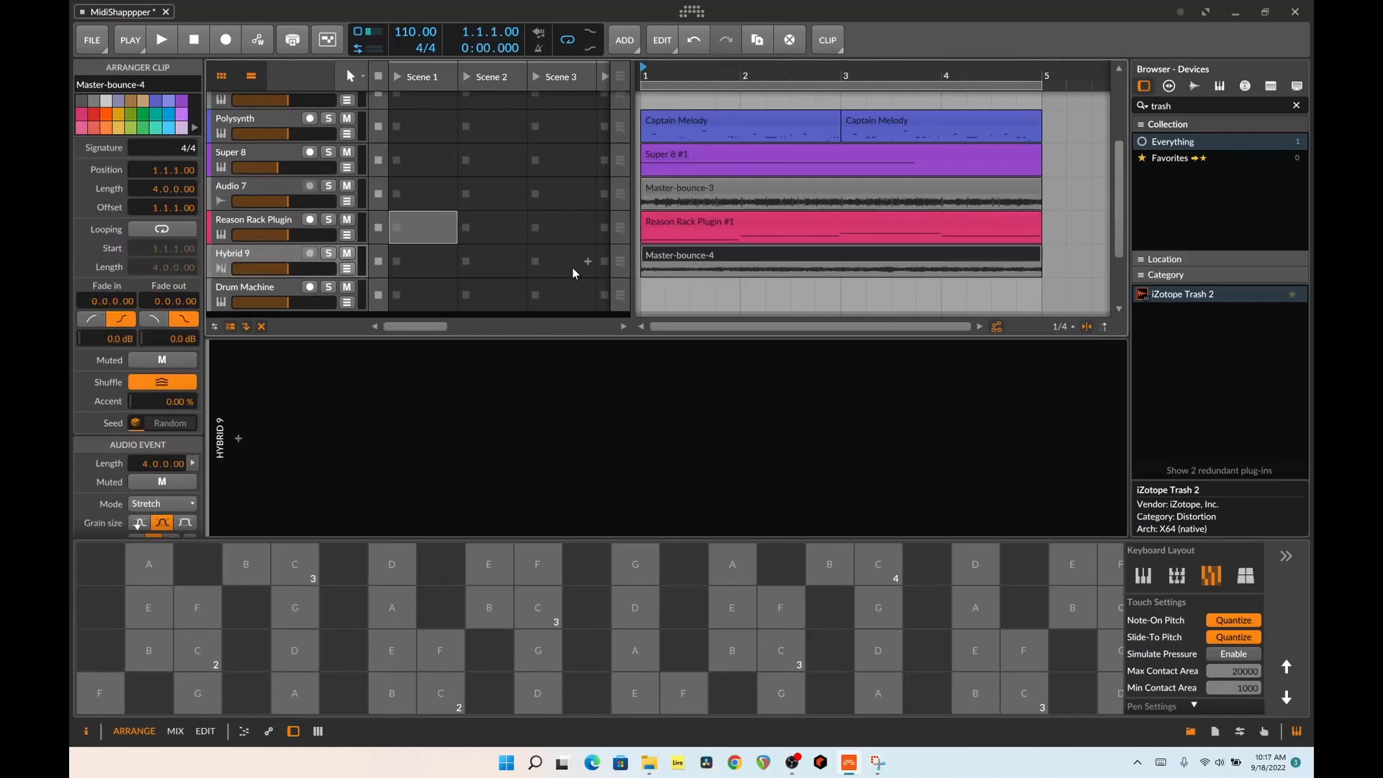
Solo the Drum Machine track below Hybrid 9 and start playback to hear its Master-bounce-5 pads
scroll(574, 272, down, 3)
click(226, 217)
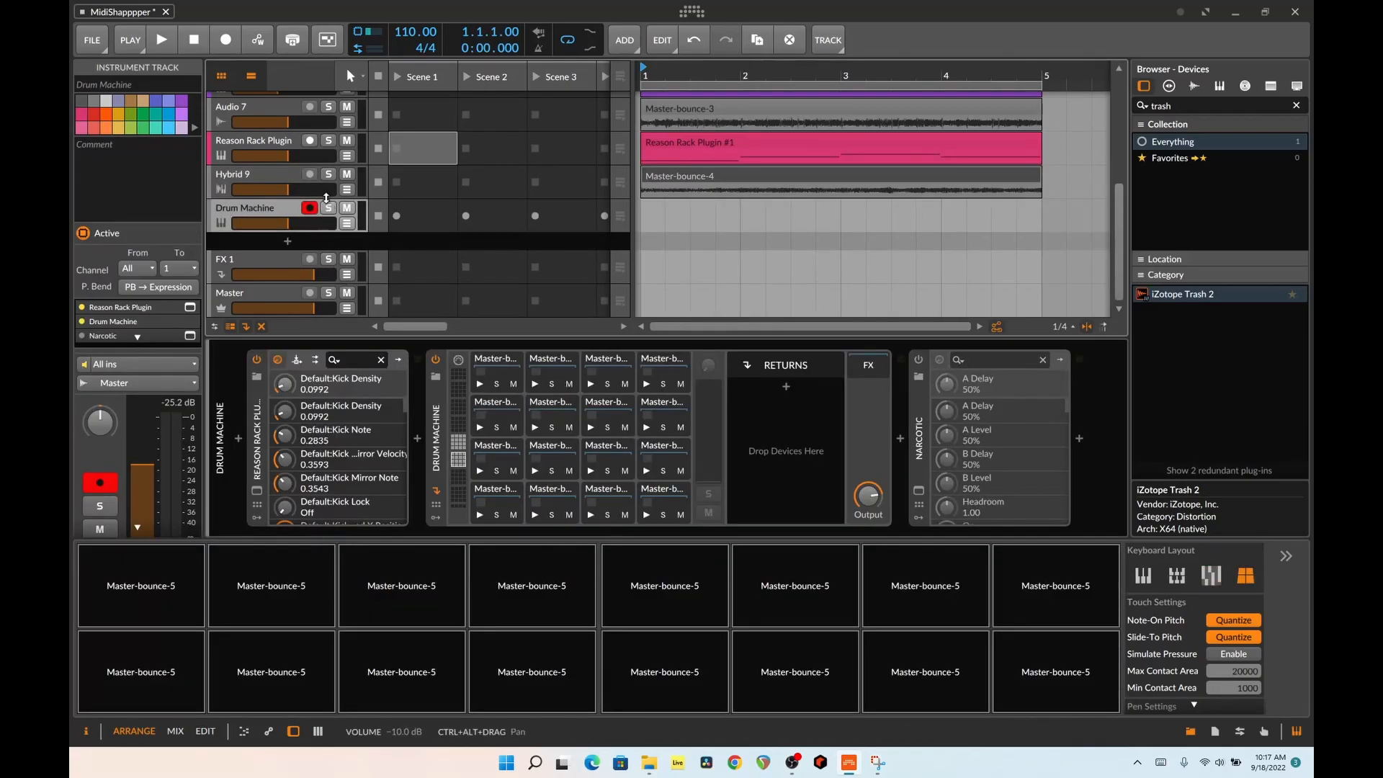
click(329, 208)
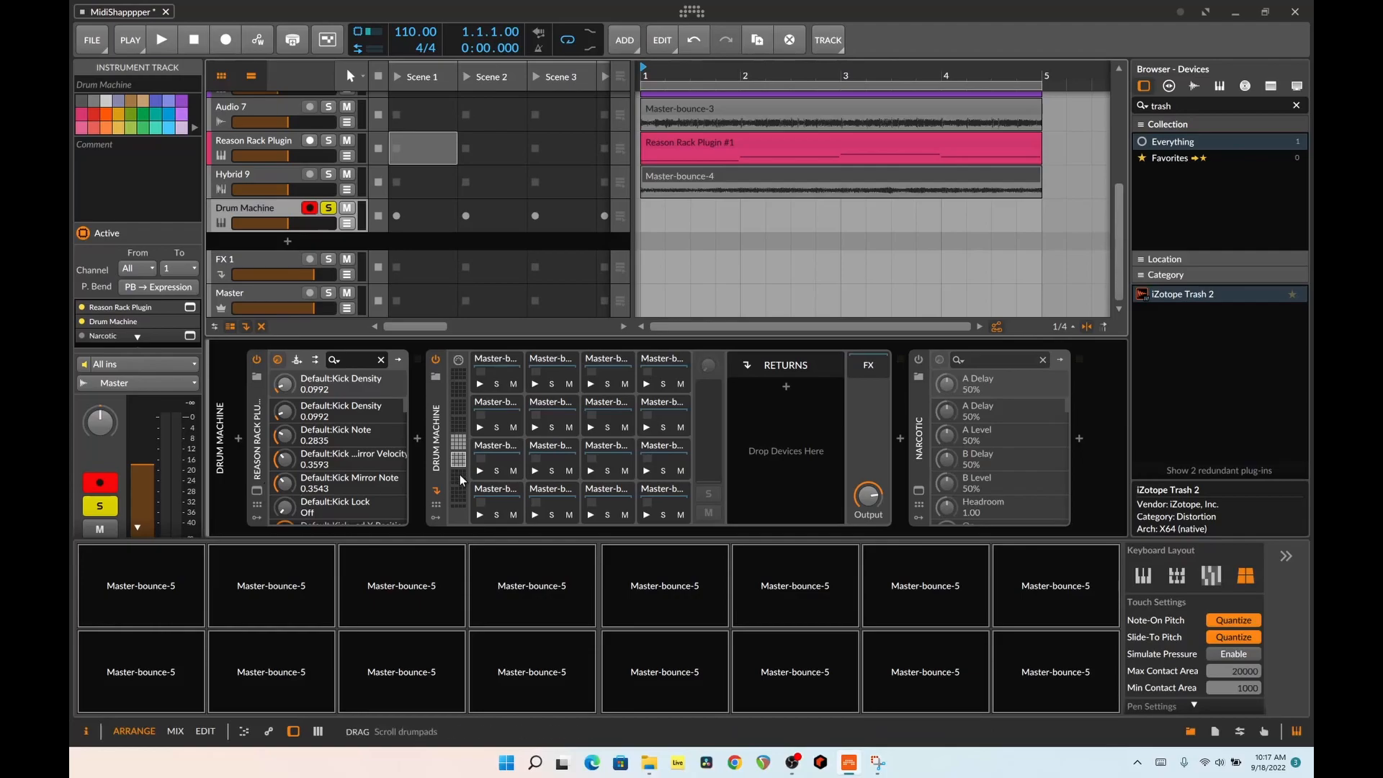
key(space)
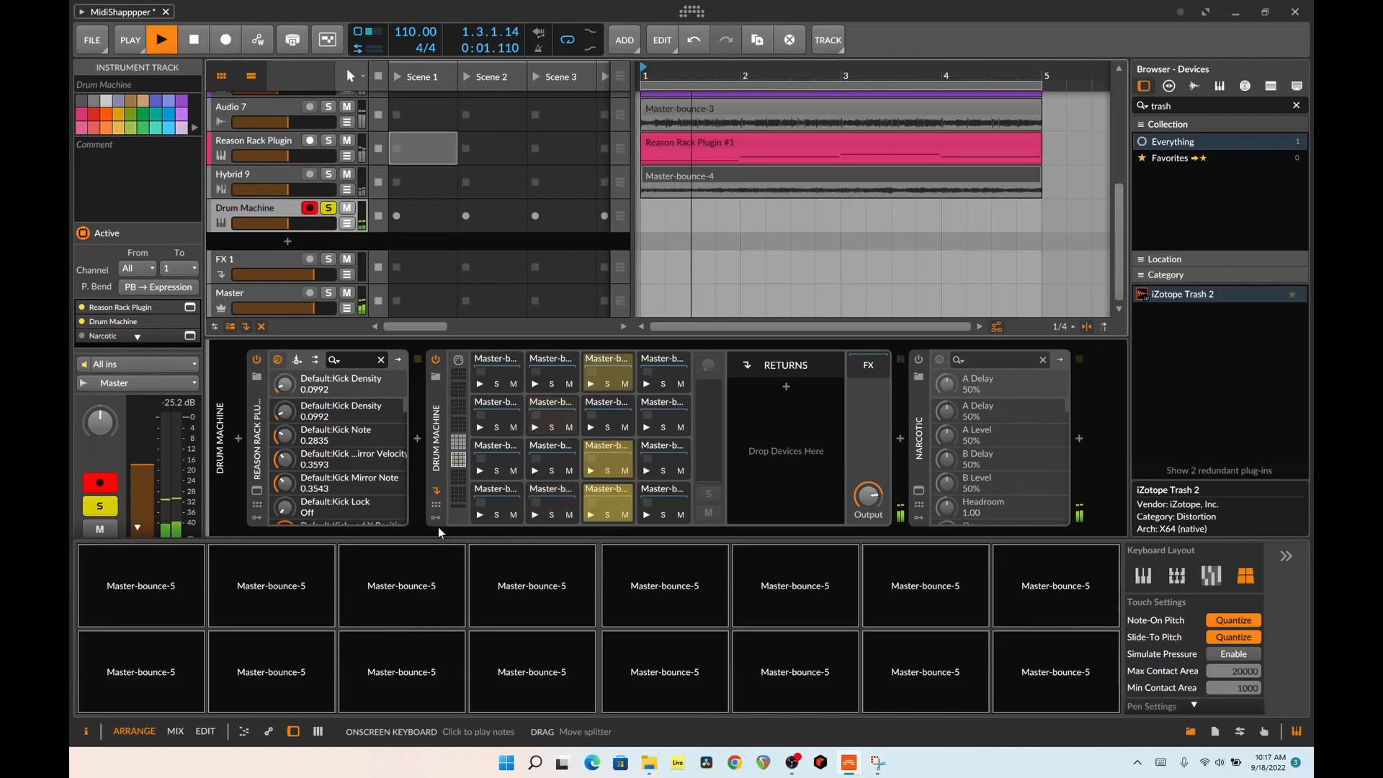
Move BeatMap's map position to about 3.88°E, 10.78°N in this Drum Machine's Reason Rack Plugin, and close the window
click(257, 490)
drag(891, 332, 880, 299)
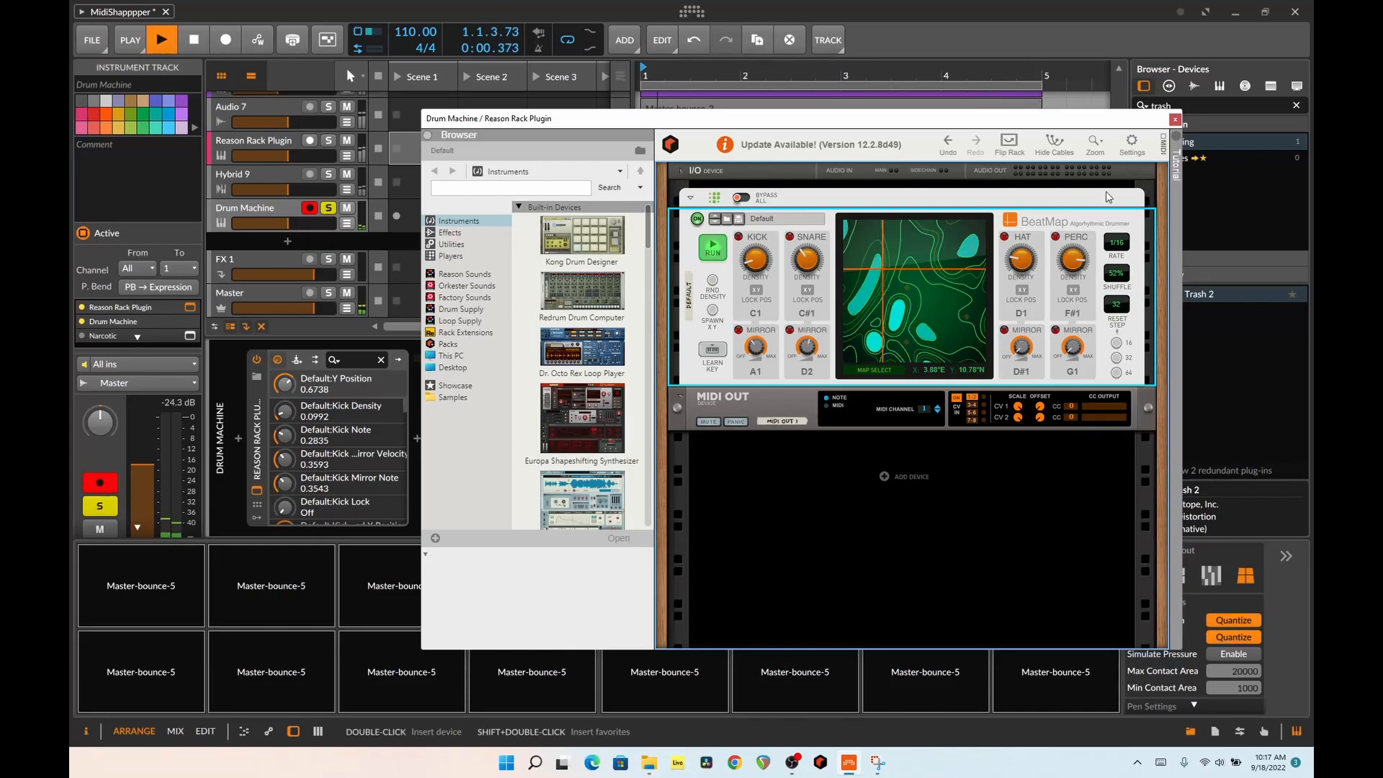
click(1174, 119)
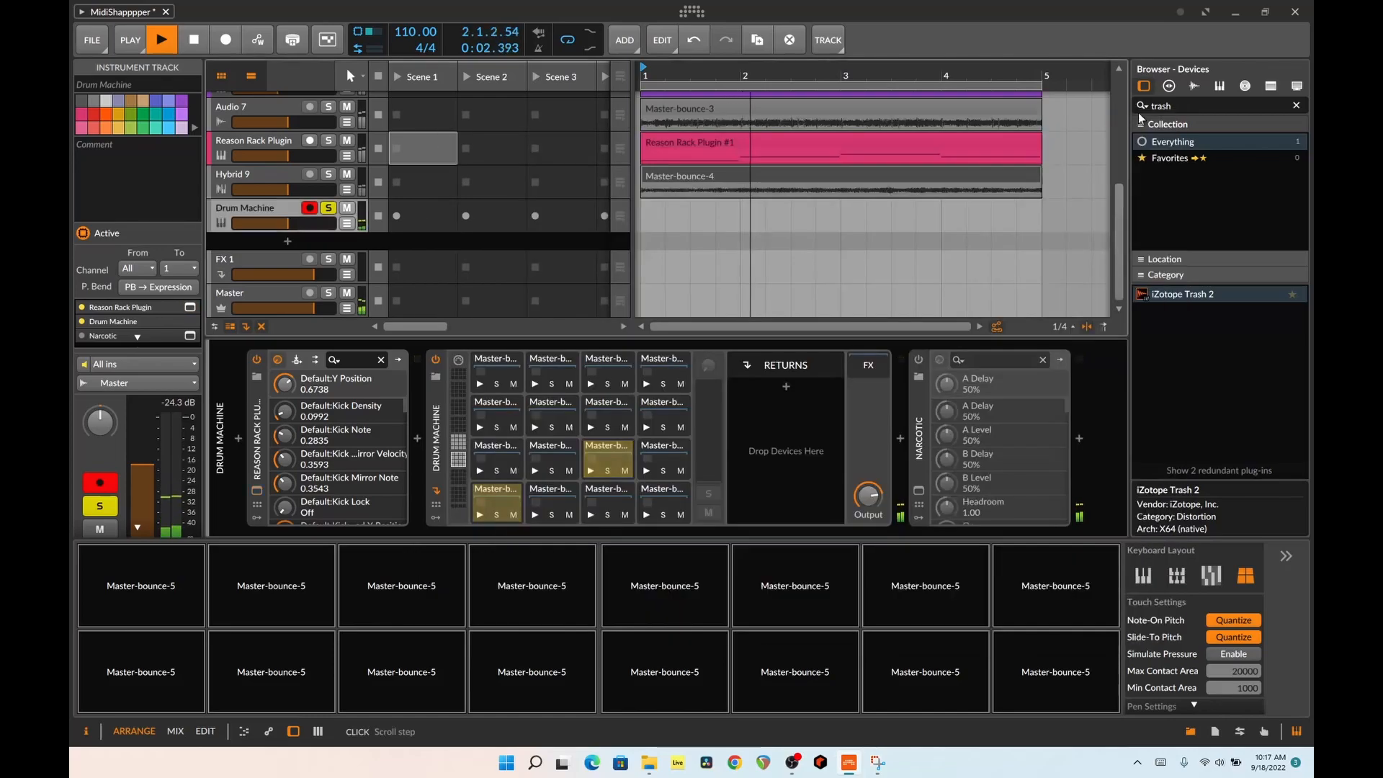
Stop playback, select the first Master-bounce-5 pad's chain in the Drum Machine, and audition several of its pads individually
key(space)
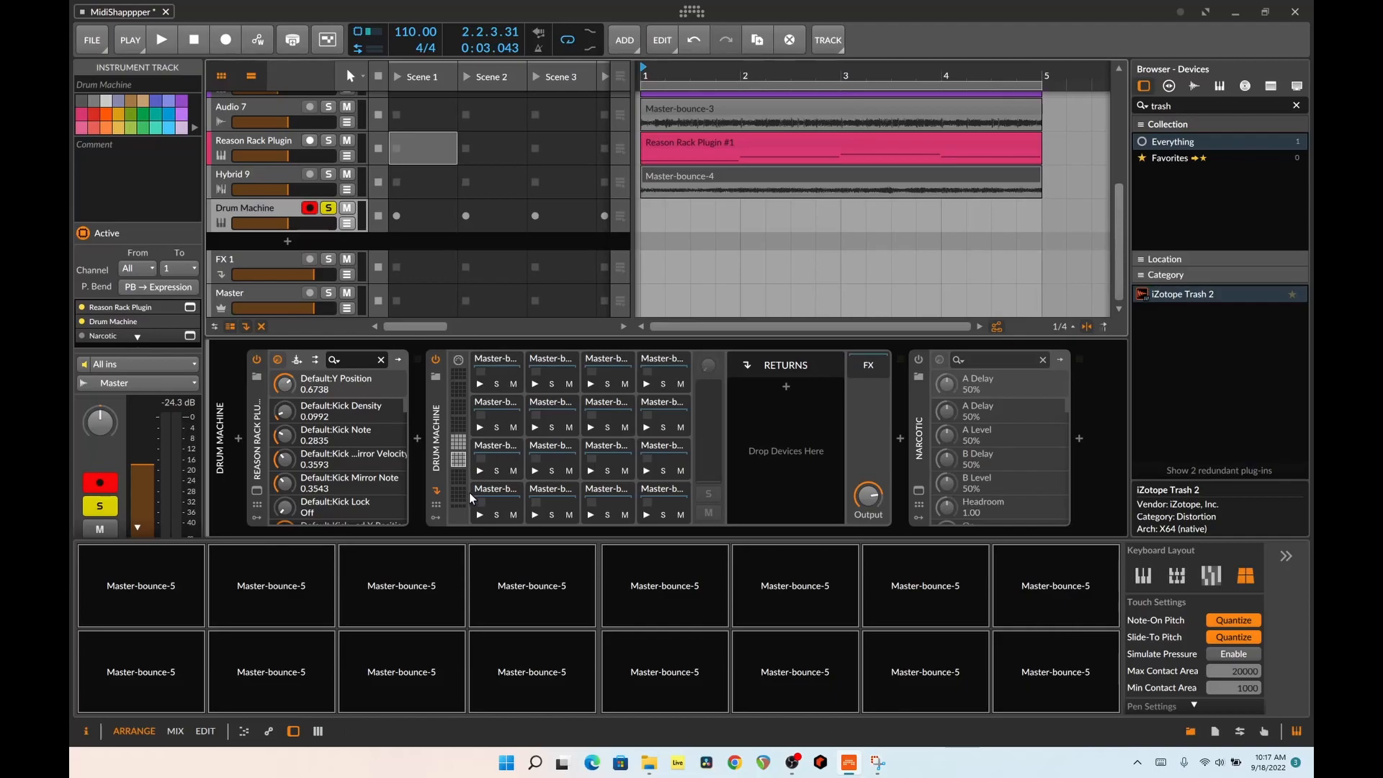
click(502, 504)
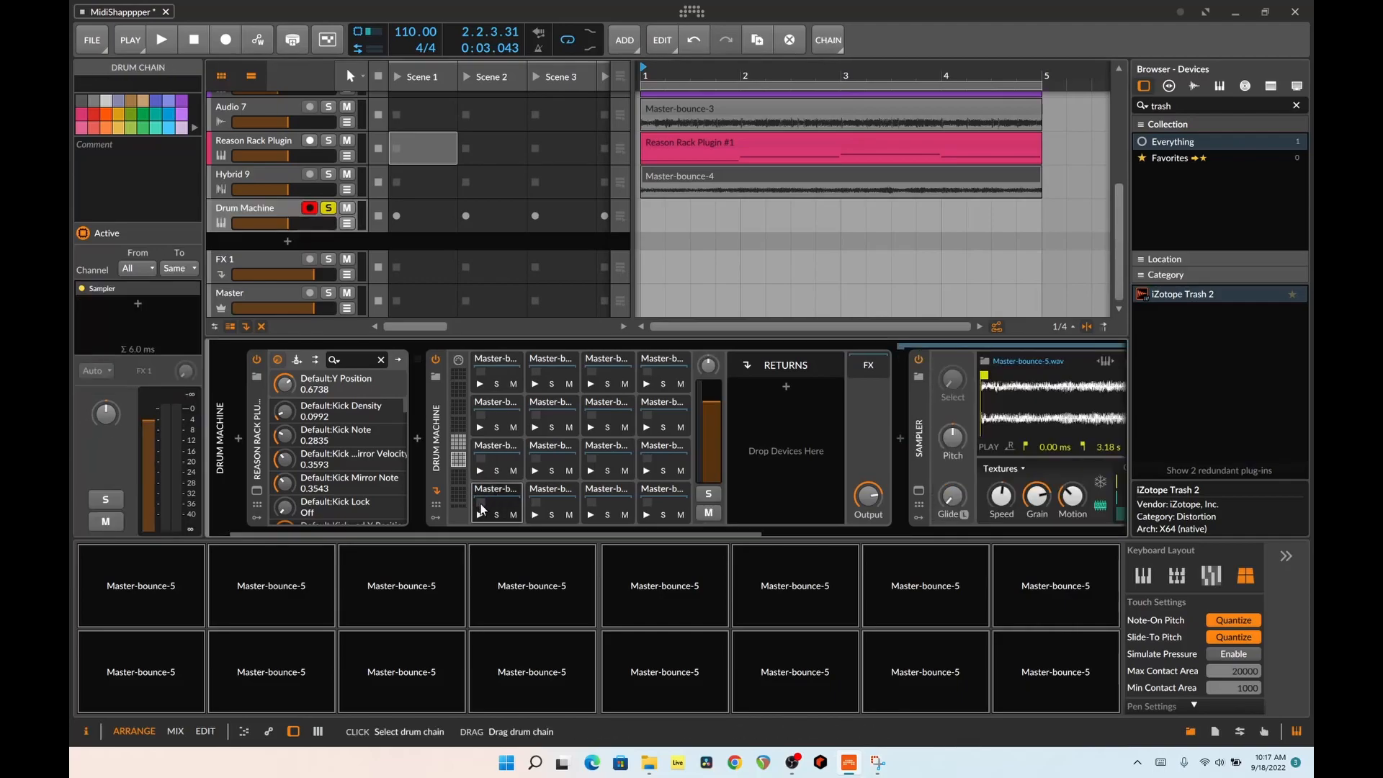
click(481, 516)
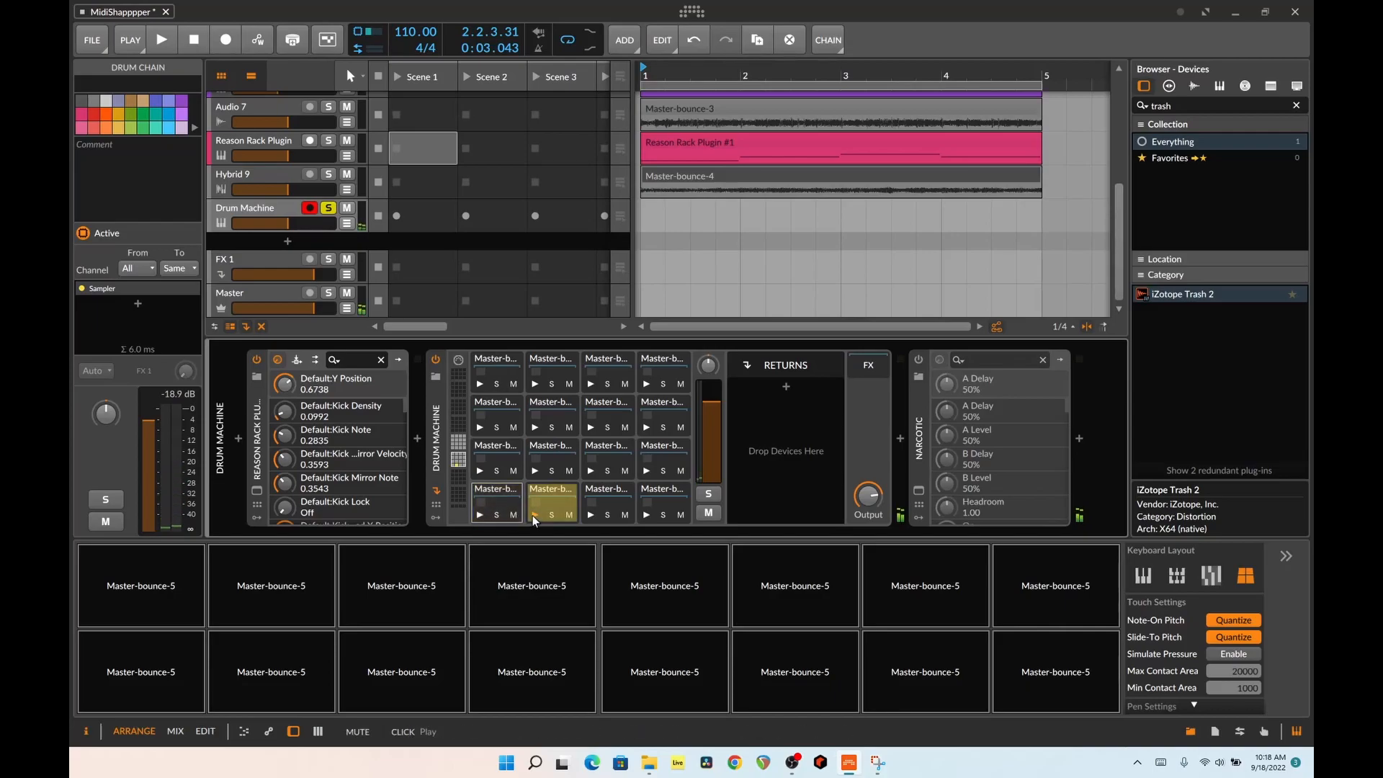
click(592, 515)
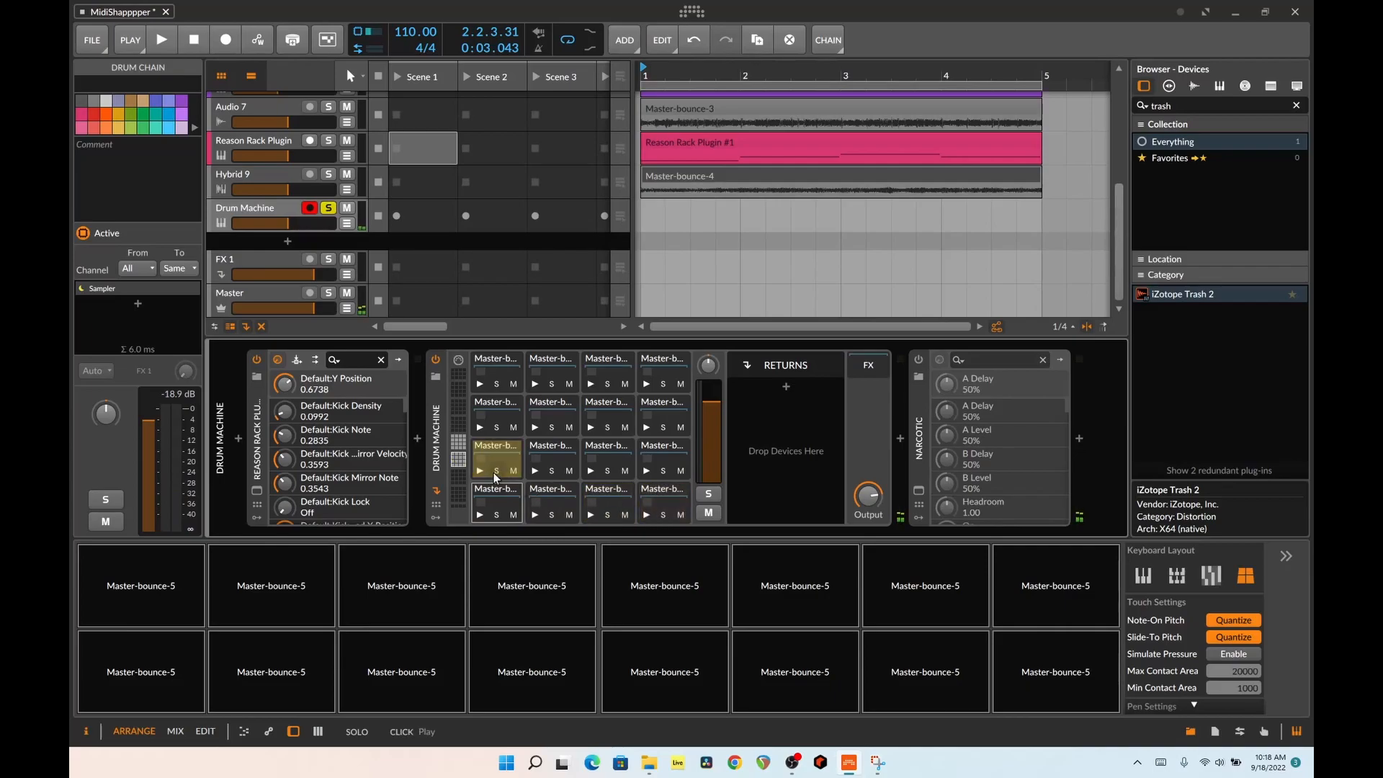
click(534, 472)
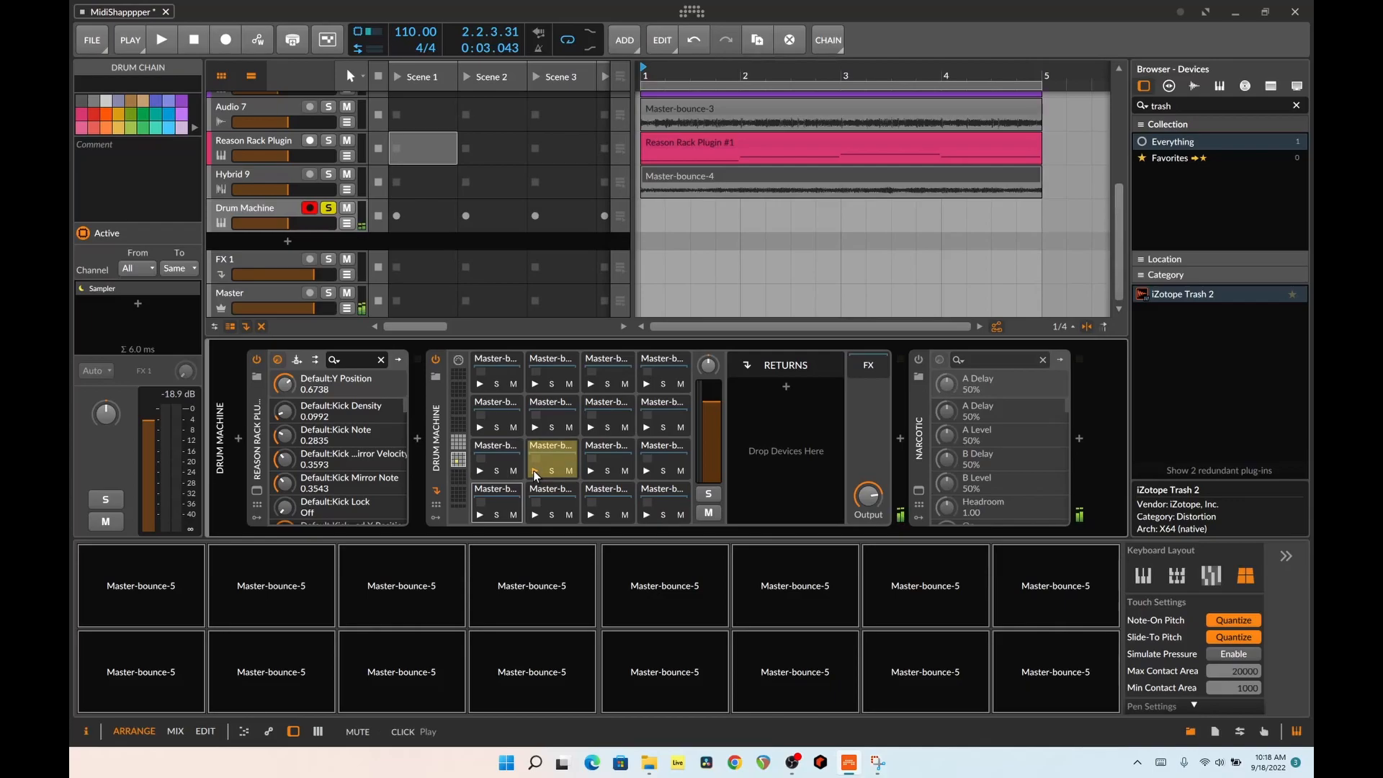
Enable the Narcotic effect after the Drum Machine, listen to it in playback, and open its plug-in window
click(918, 362)
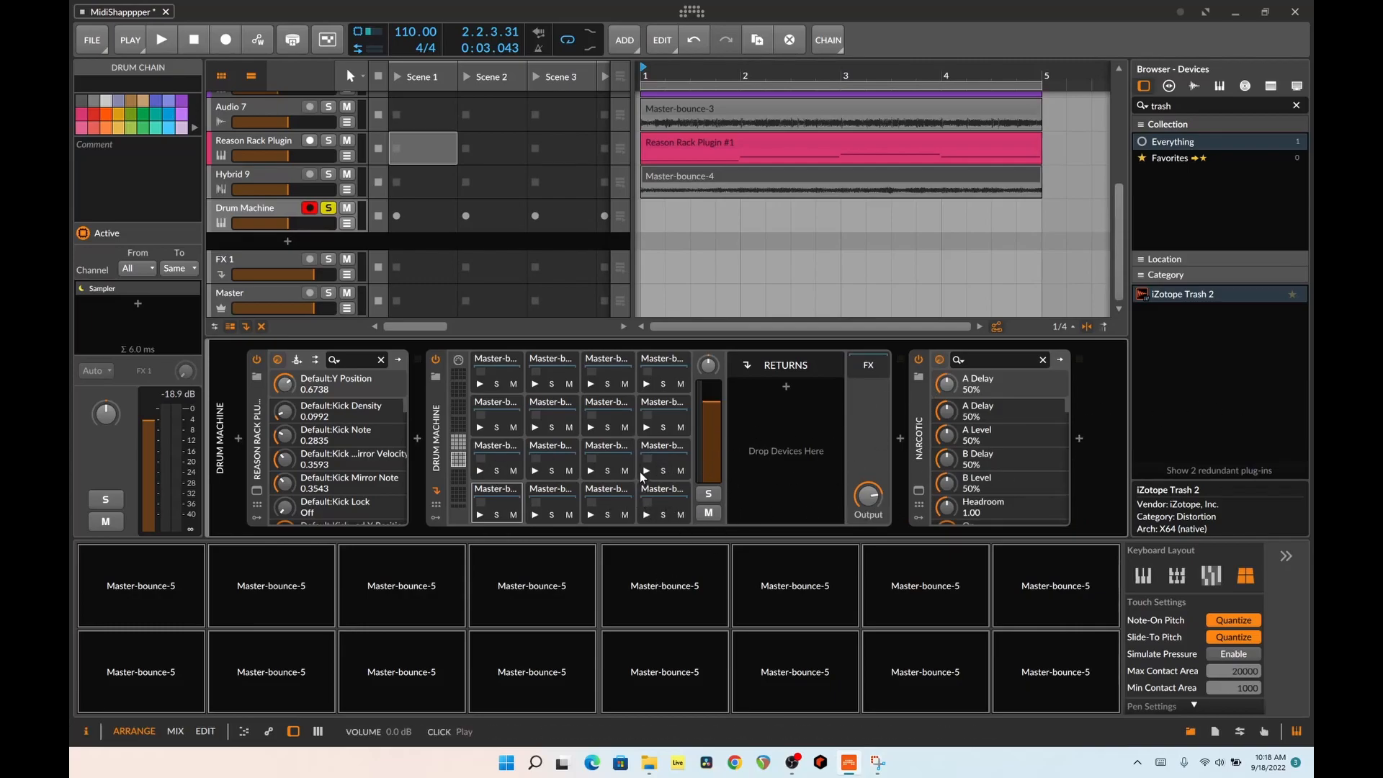
key(space)
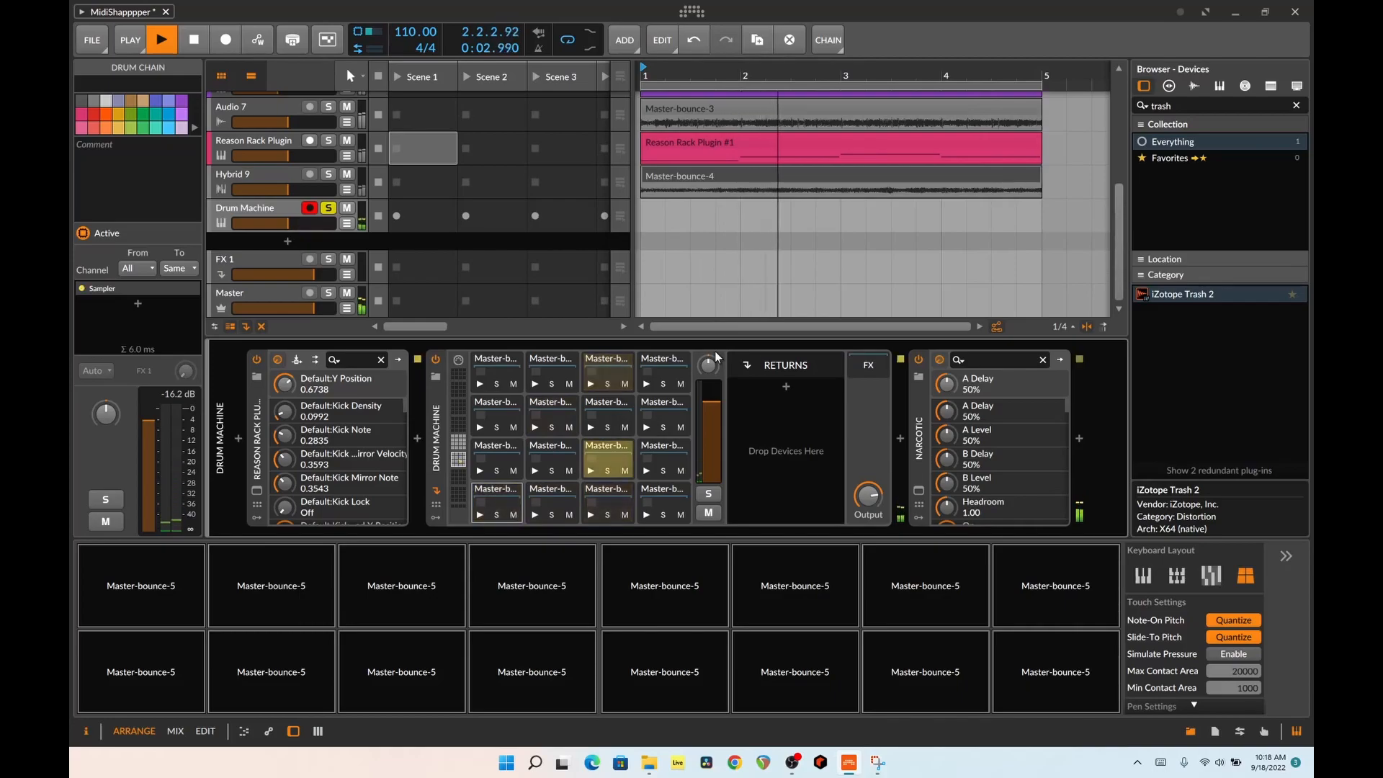
click(918, 490)
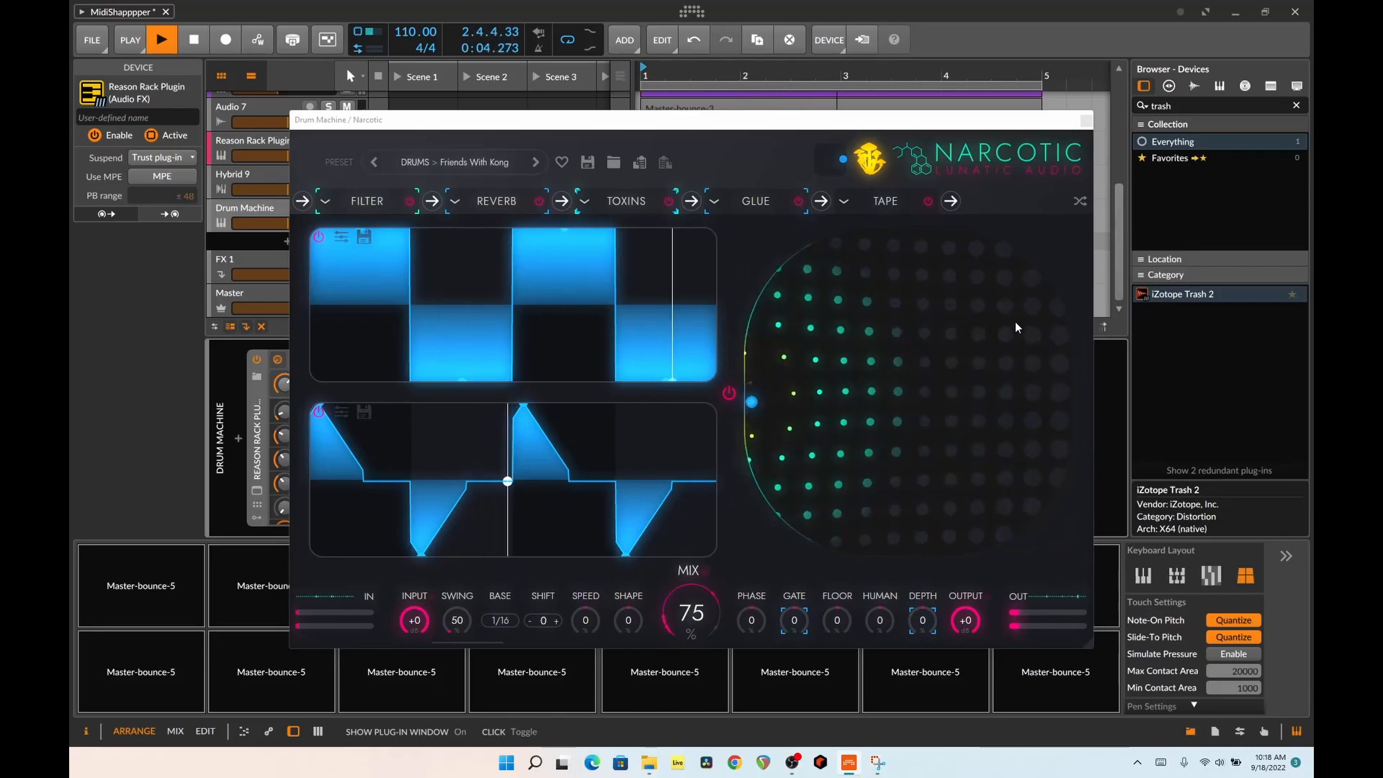
key(space)
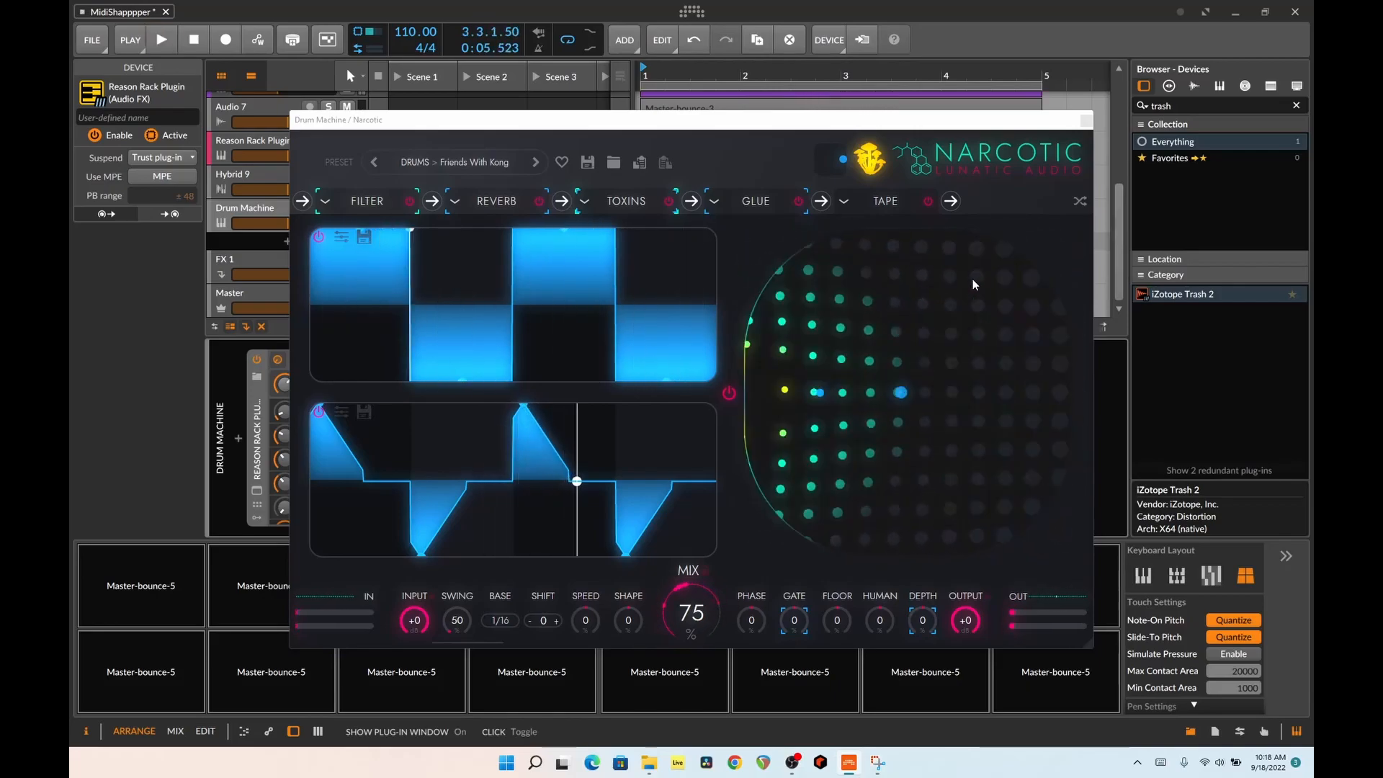
Generate a series of random Shroom Magic presets in Narcotic while the pads play, ending on Nelly Jig
click(868, 164)
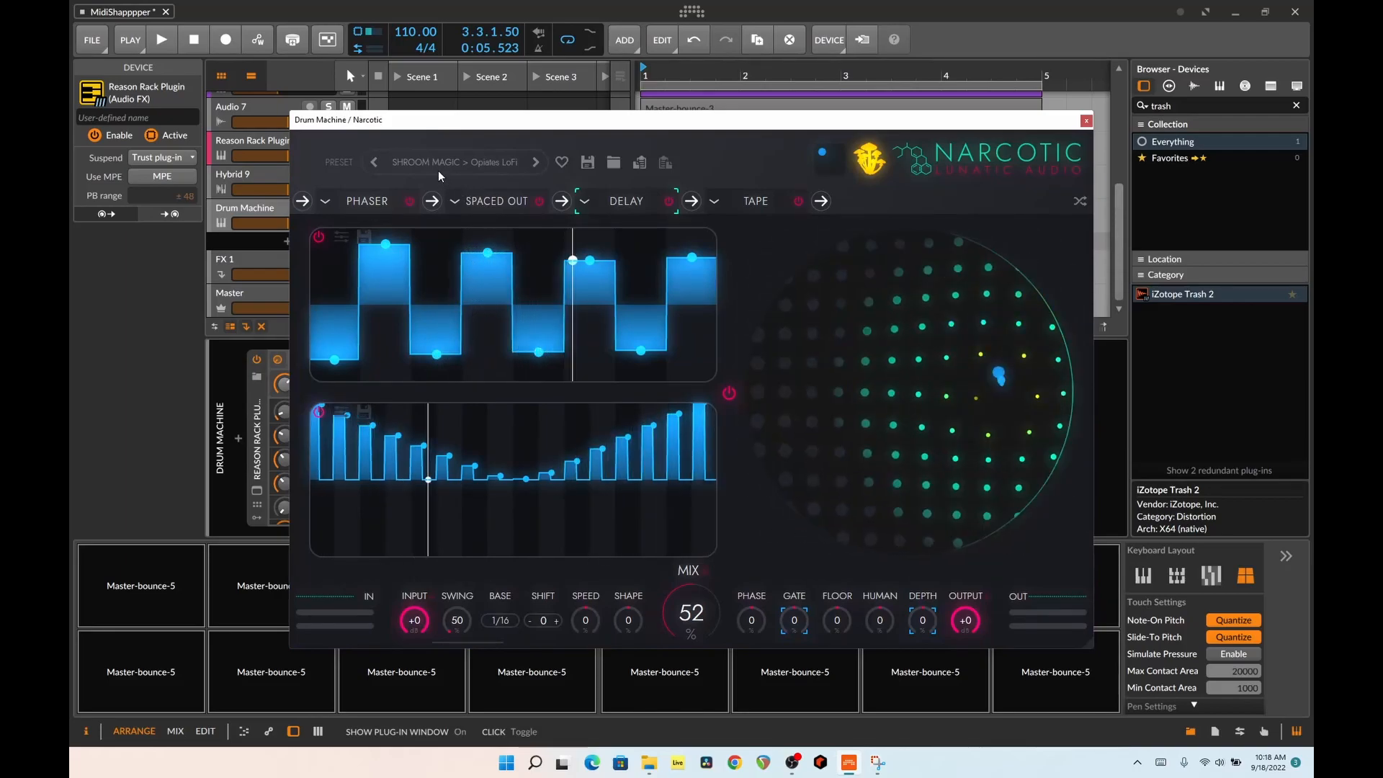
key(space)
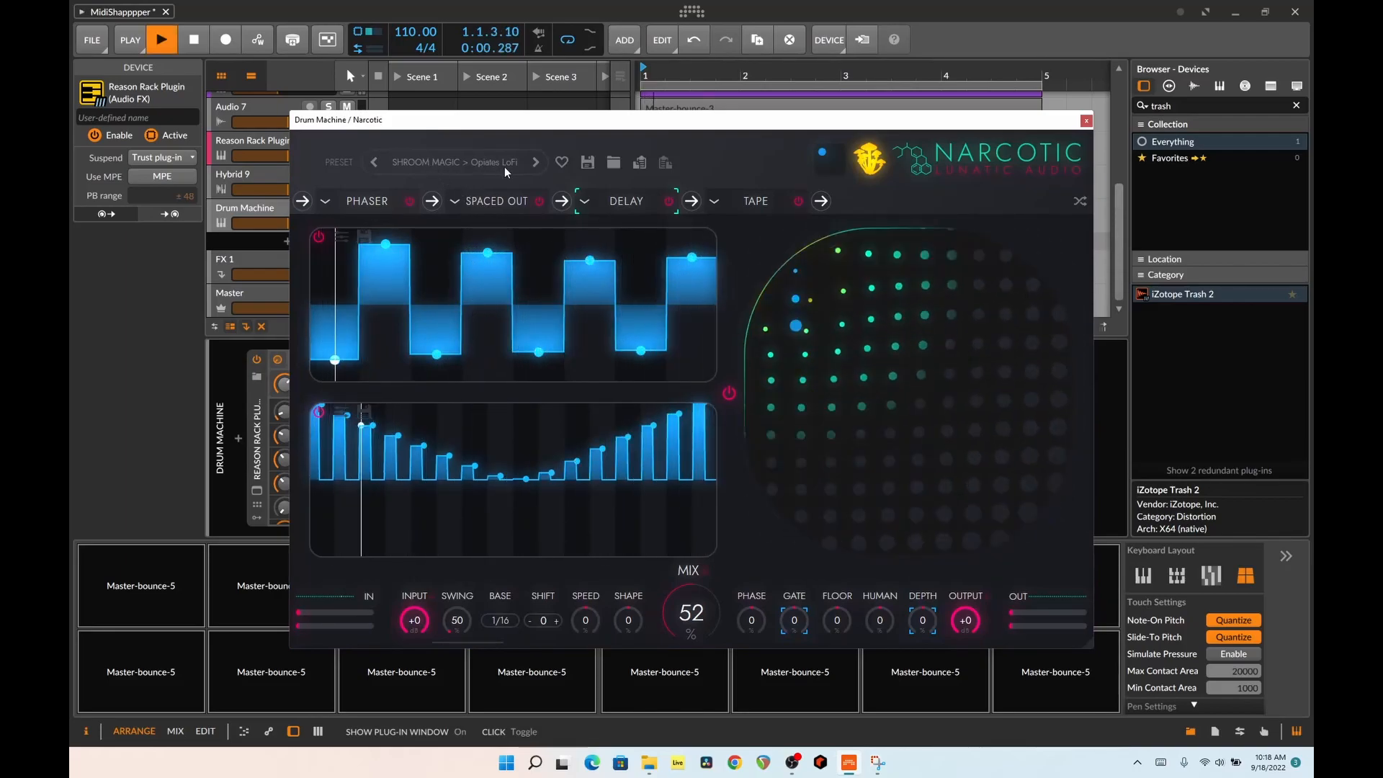
click(873, 160)
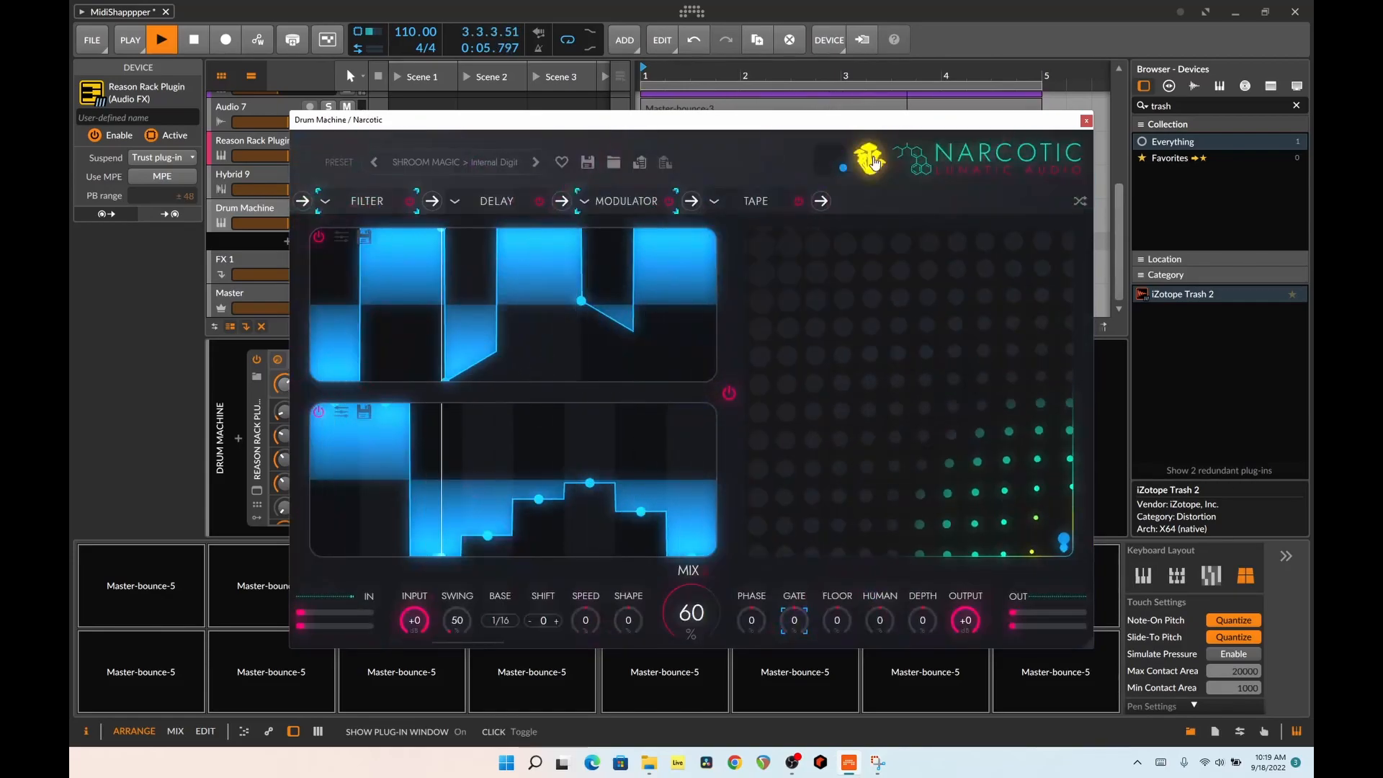
click(874, 162)
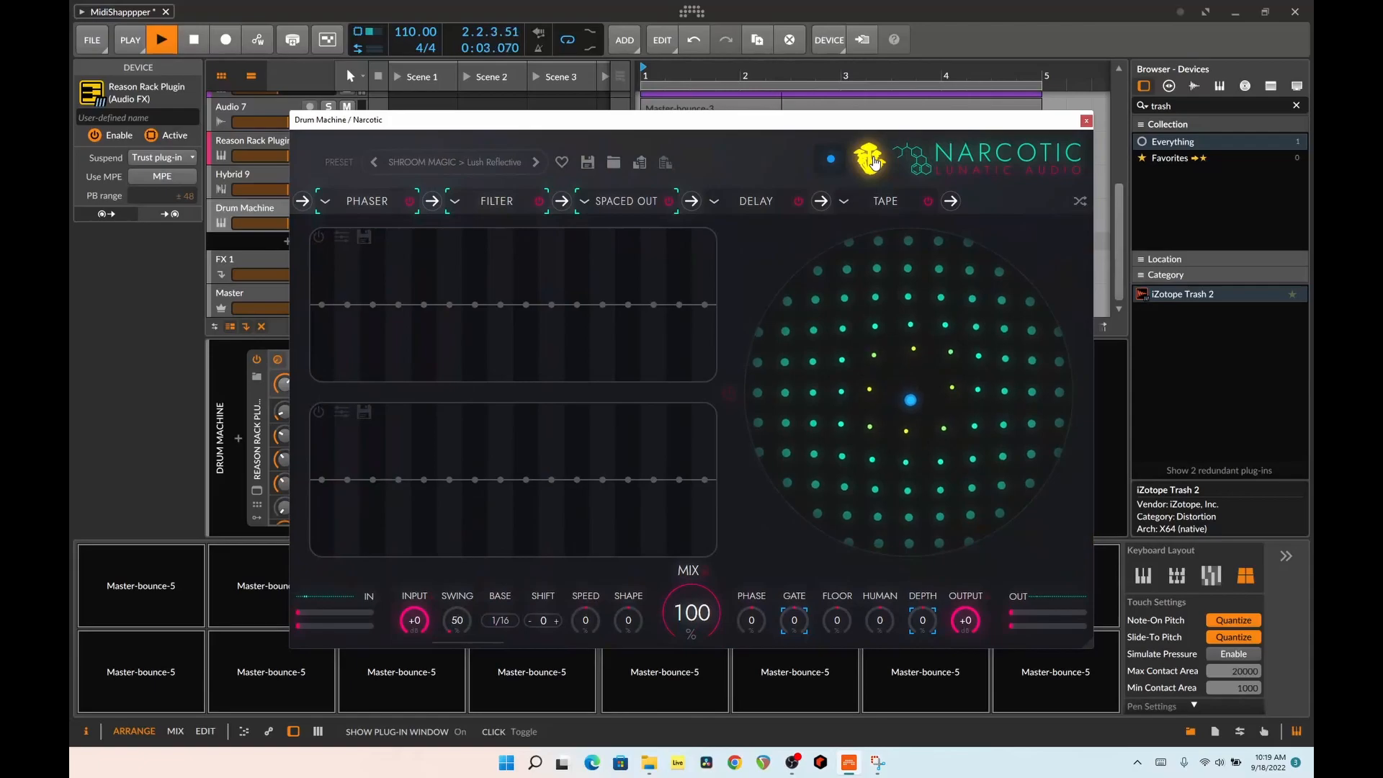
click(874, 162)
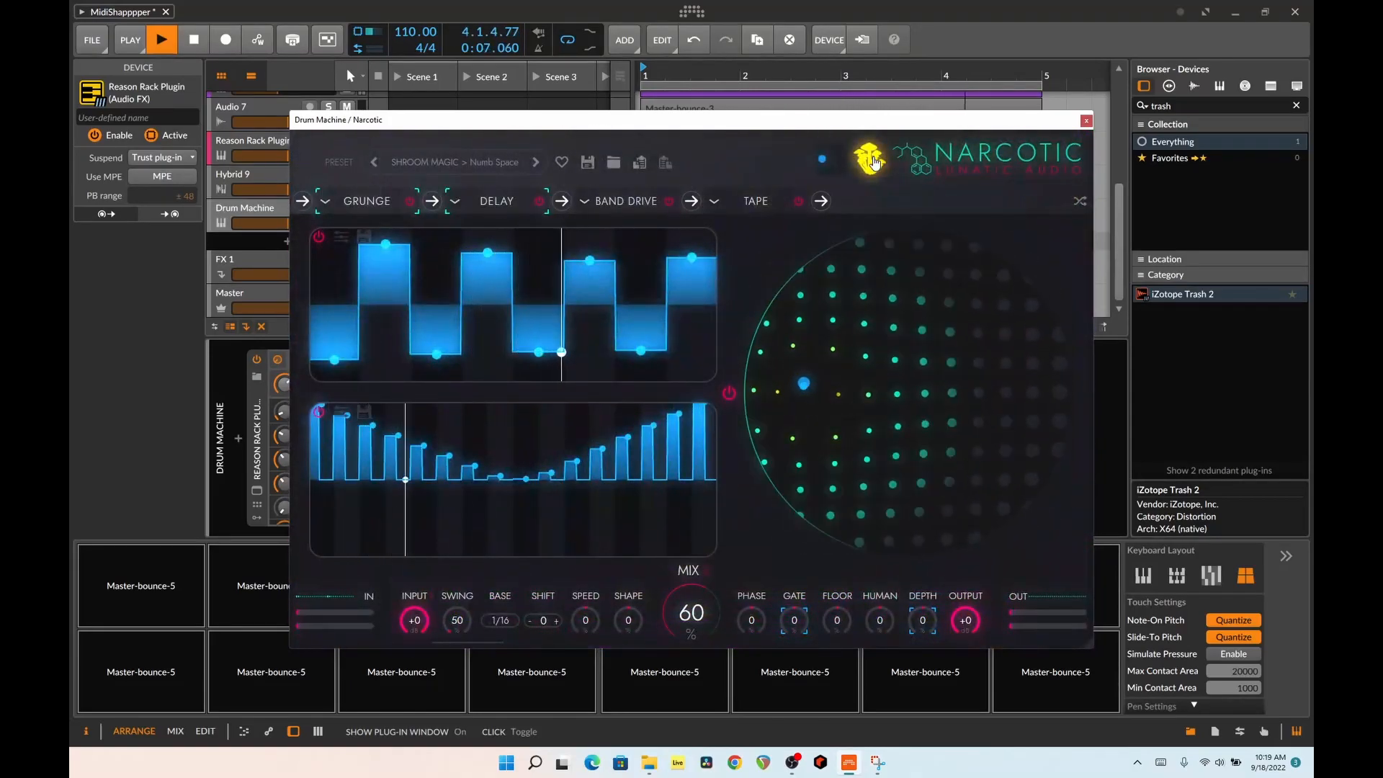
click(874, 162)
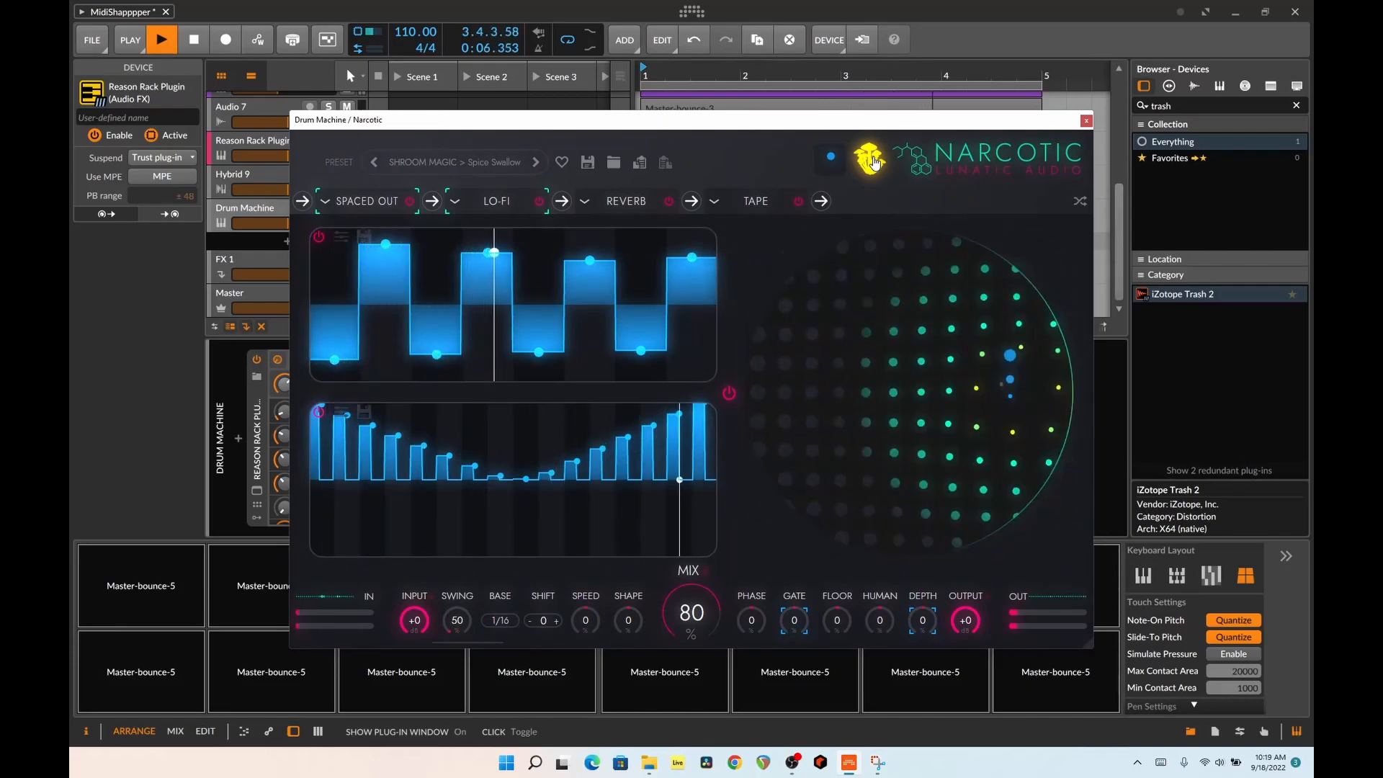
click(874, 161)
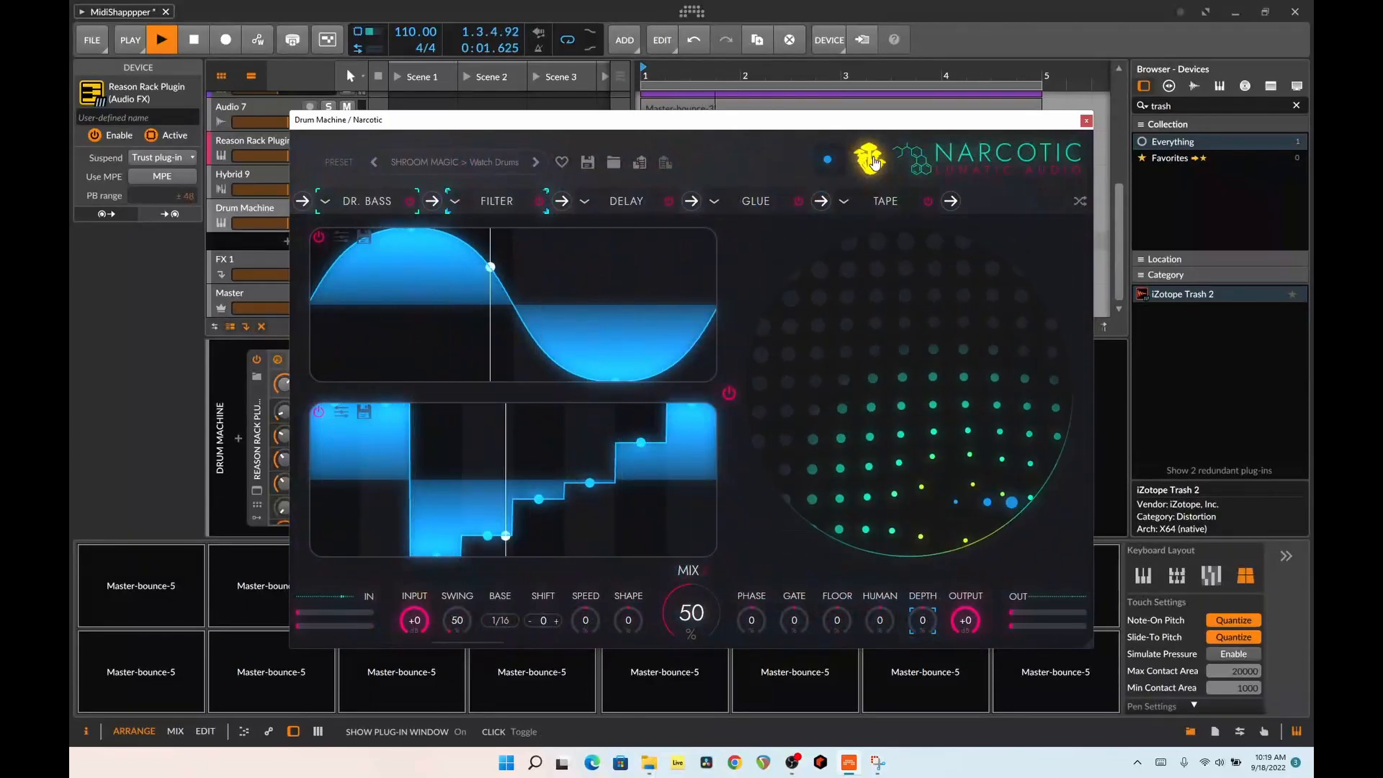
click(874, 162)
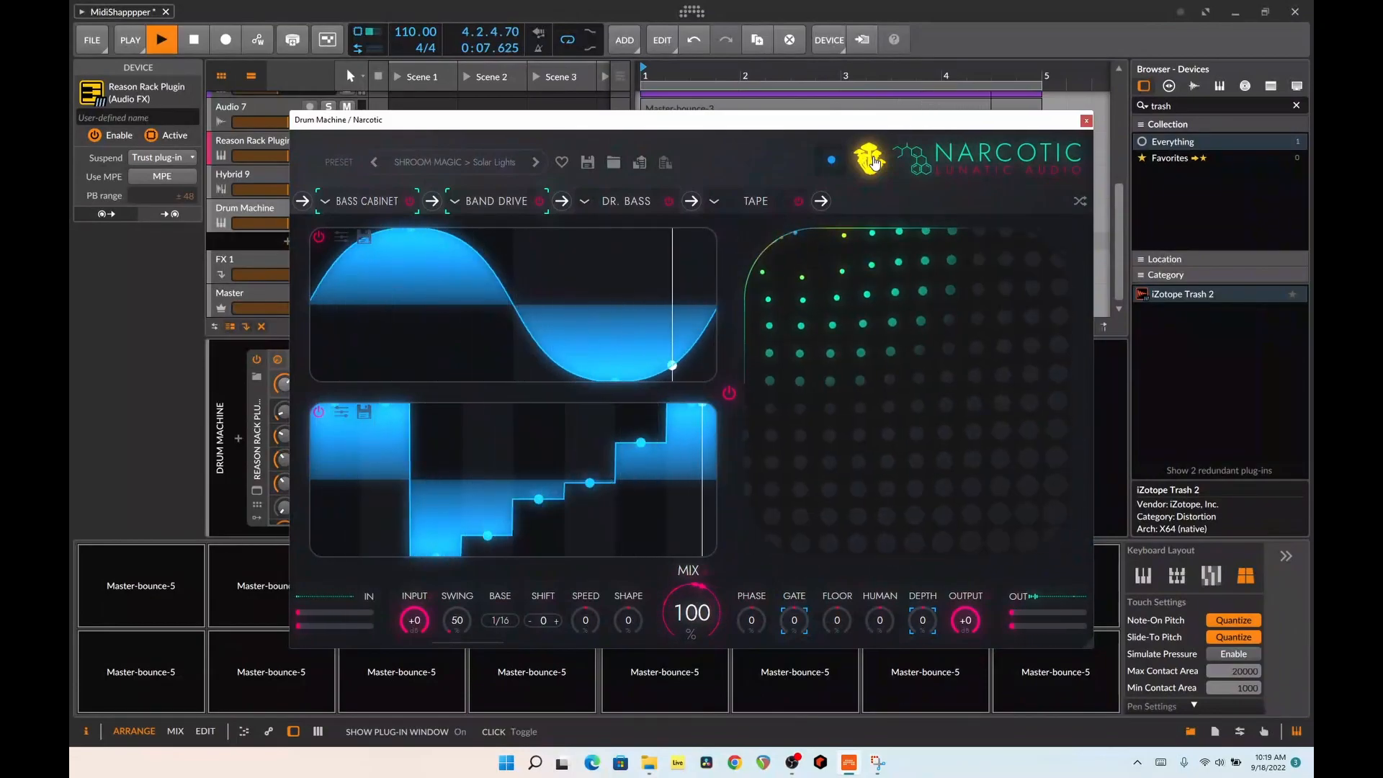
click(870, 160)
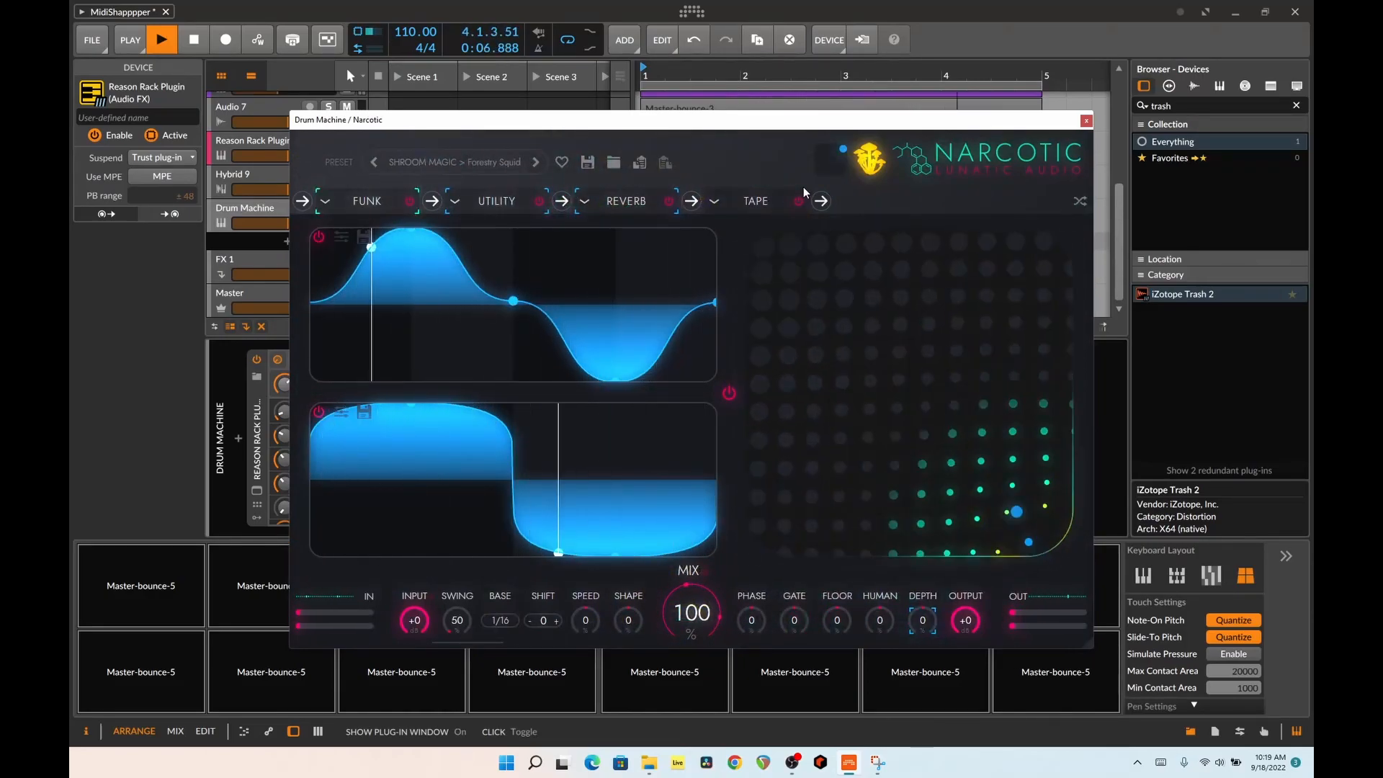
click(867, 175)
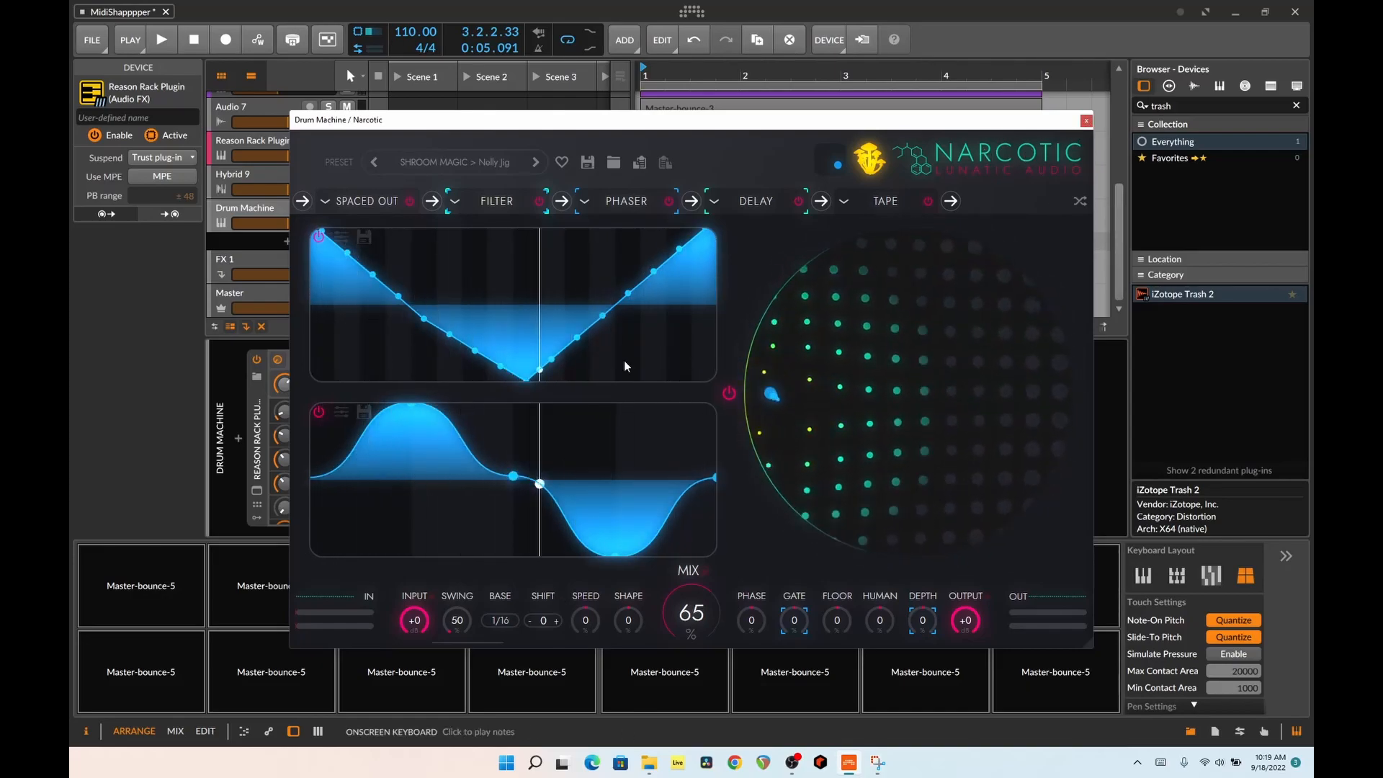
Browse Narcotic's preset categories, including Pitch and Evolve, and close the plug-in window
drag(671, 125, 625, 81)
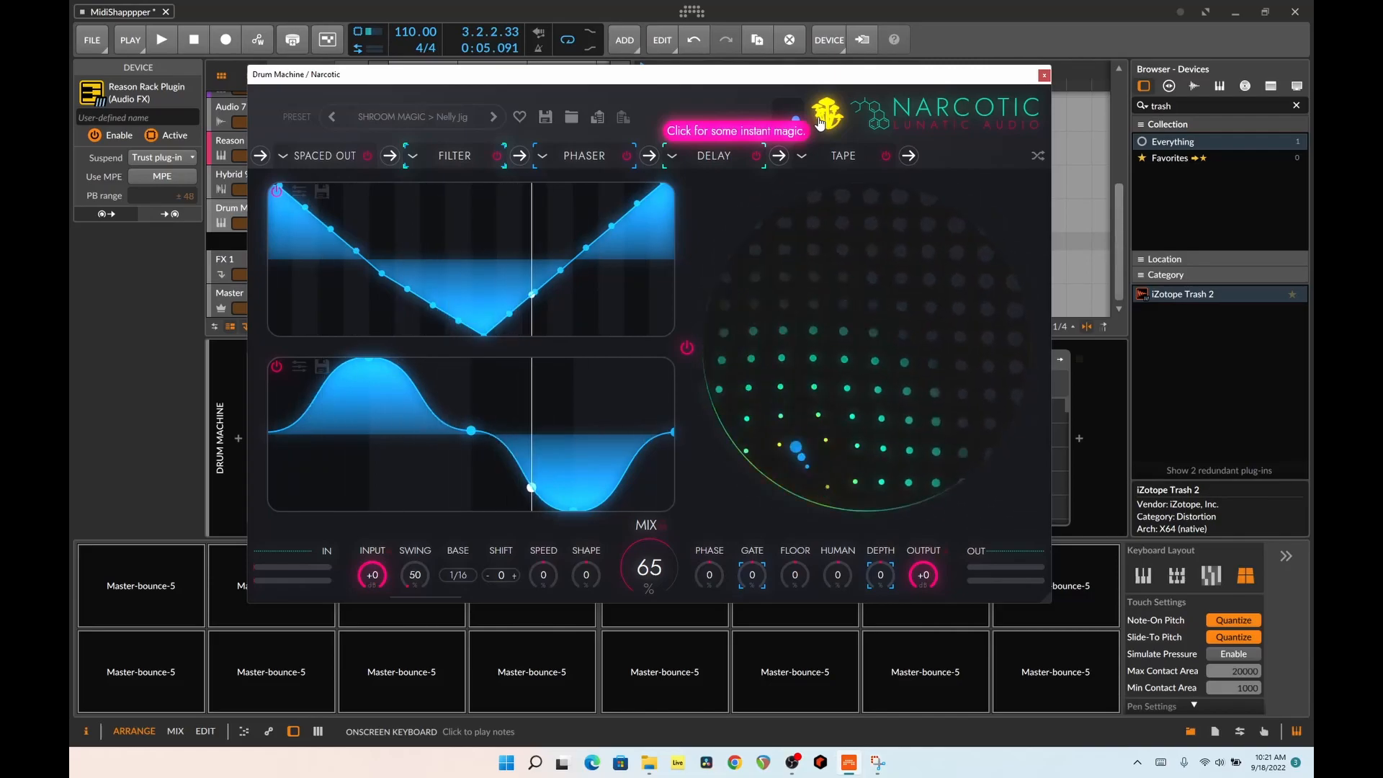
click(450, 113)
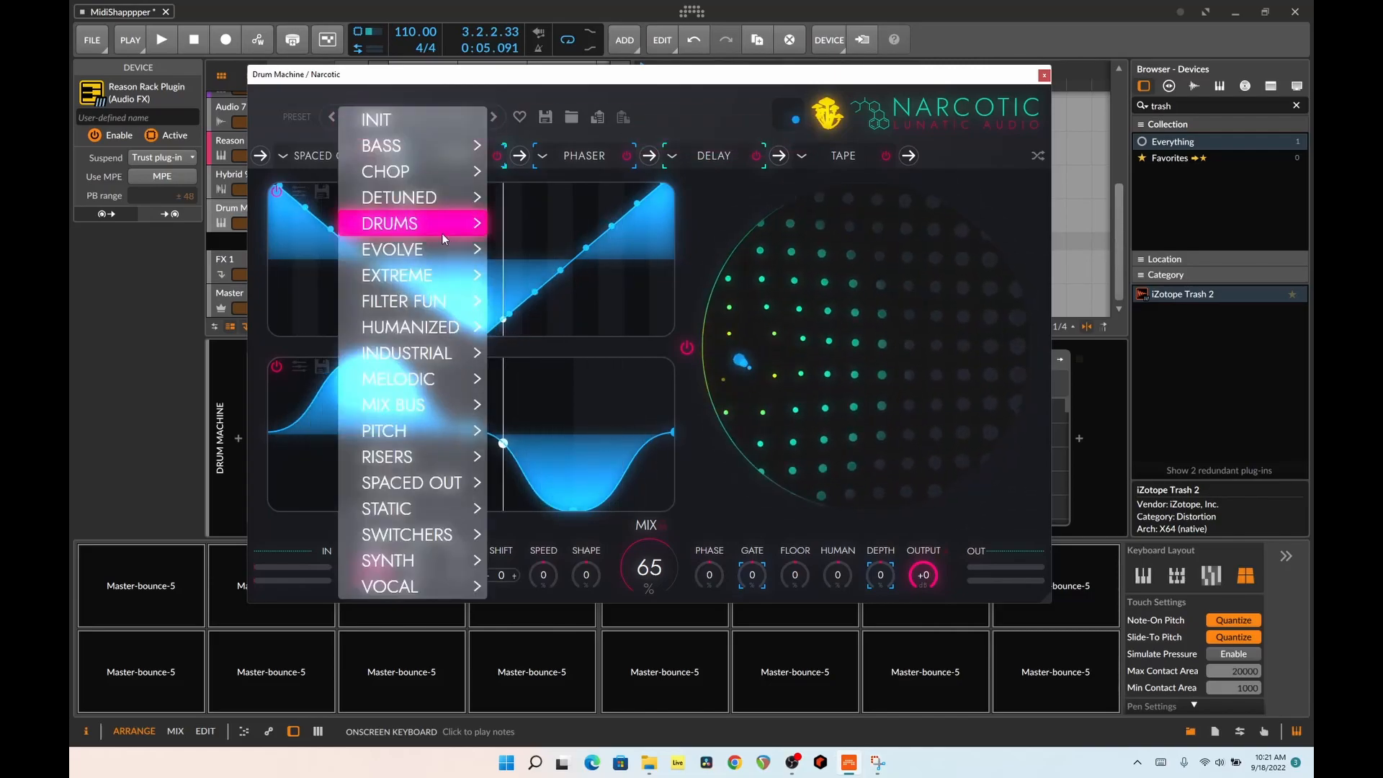
mouse_move(442, 477)
mouse_move(439, 431)
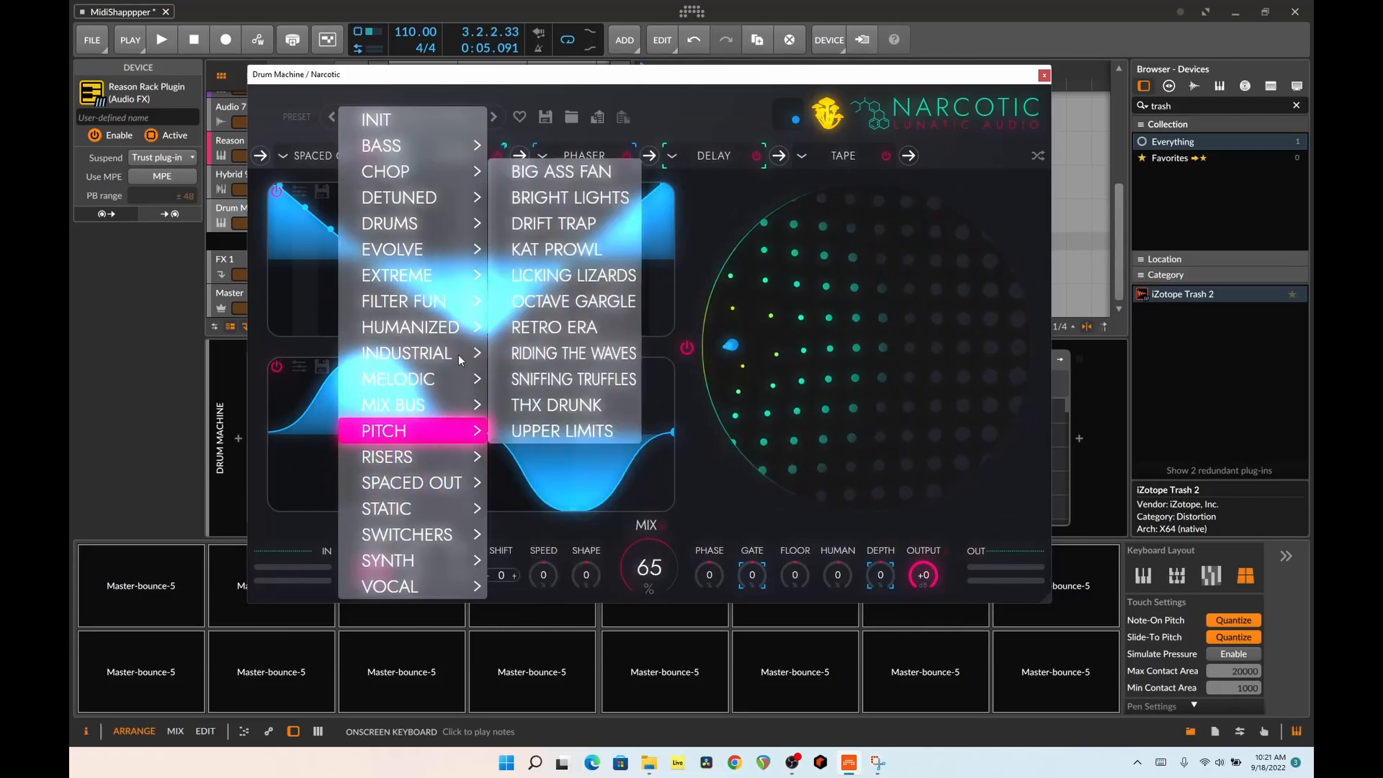
mouse_move(485, 264)
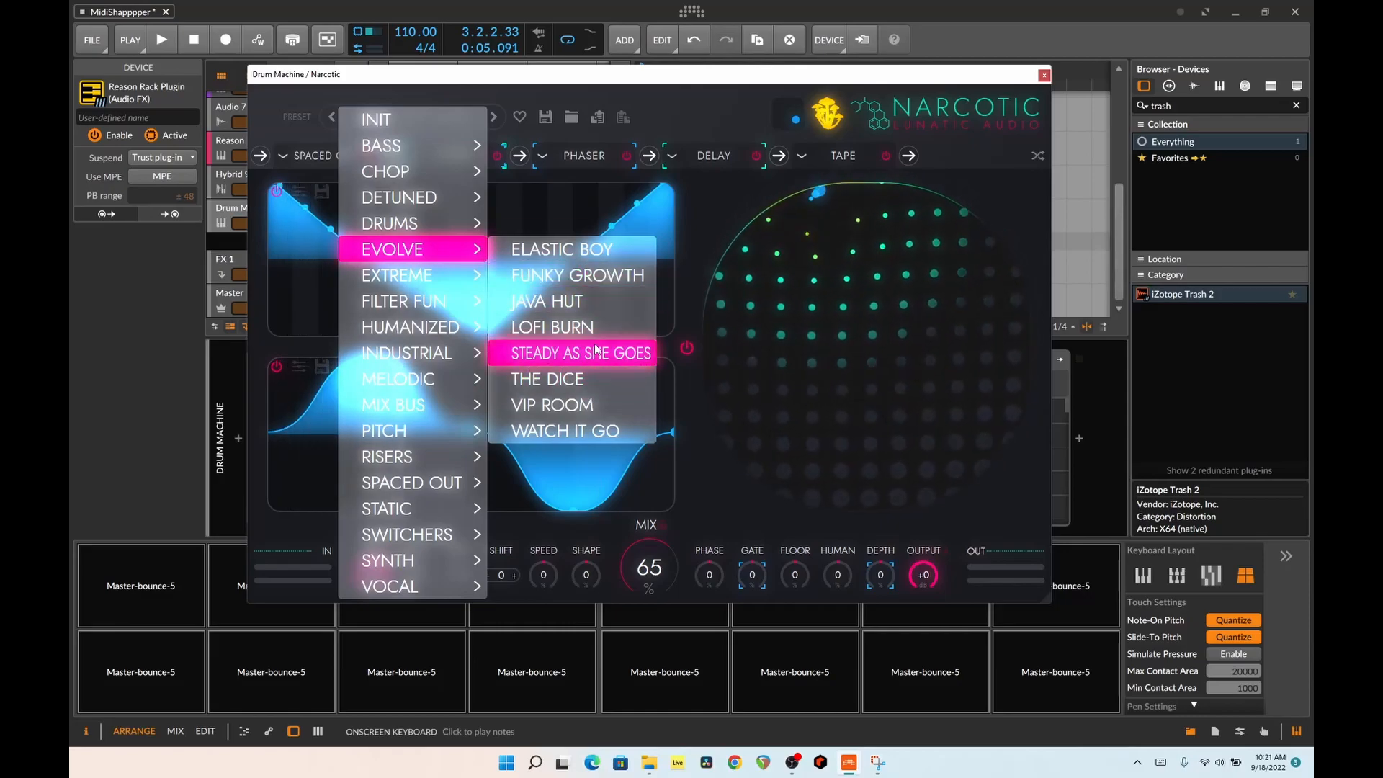
click(676, 95)
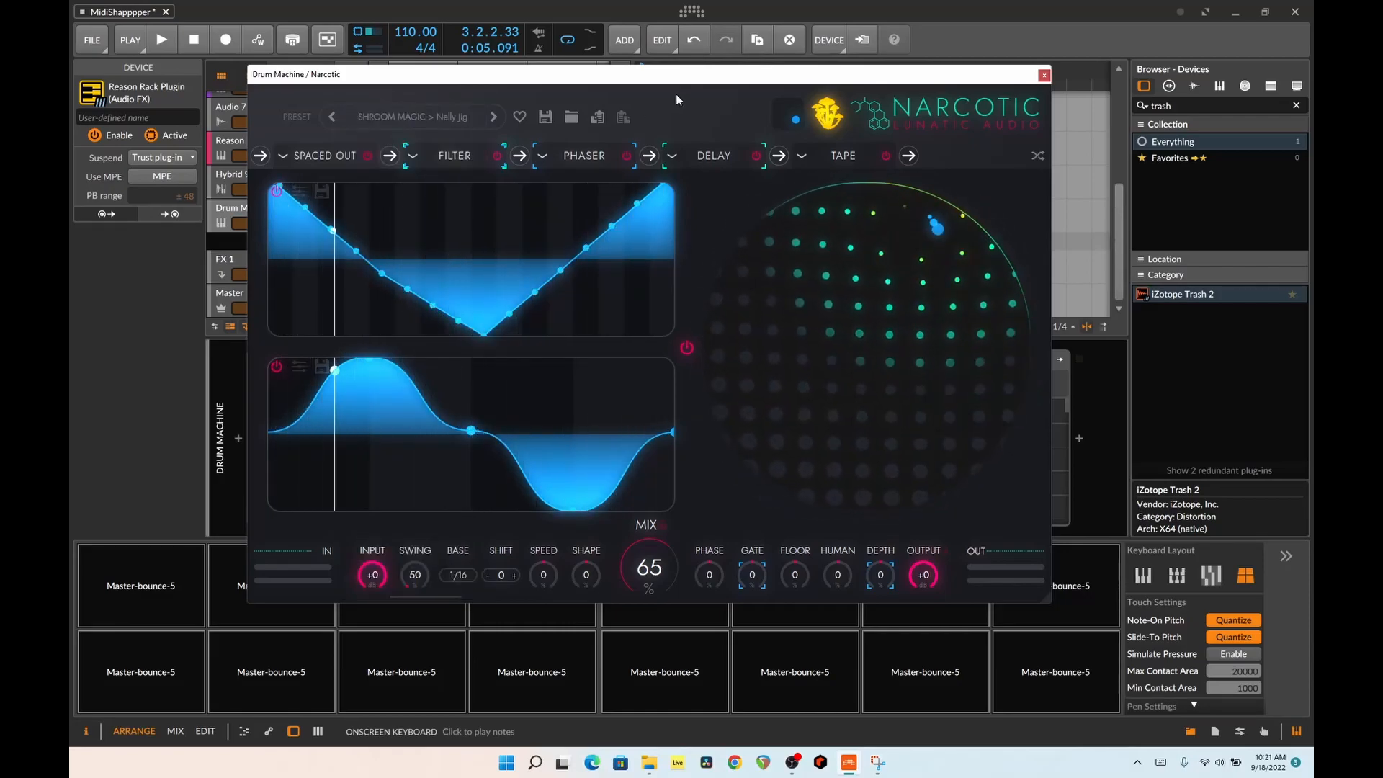
click(1044, 74)
Look over the arrangement's tracks and select the Reason Rack Plugin #1 clip
scroll(889, 253, up, 5)
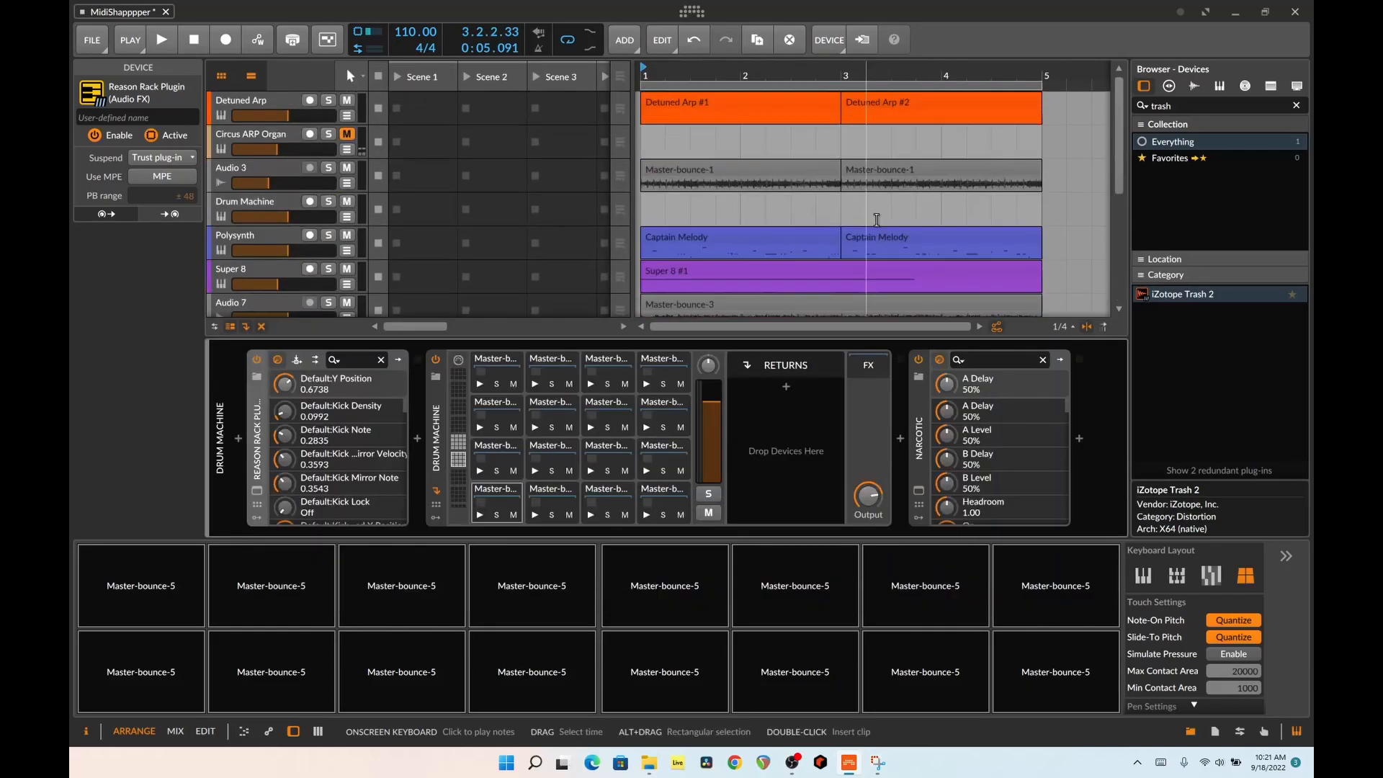
scroll(877, 222, down, 3)
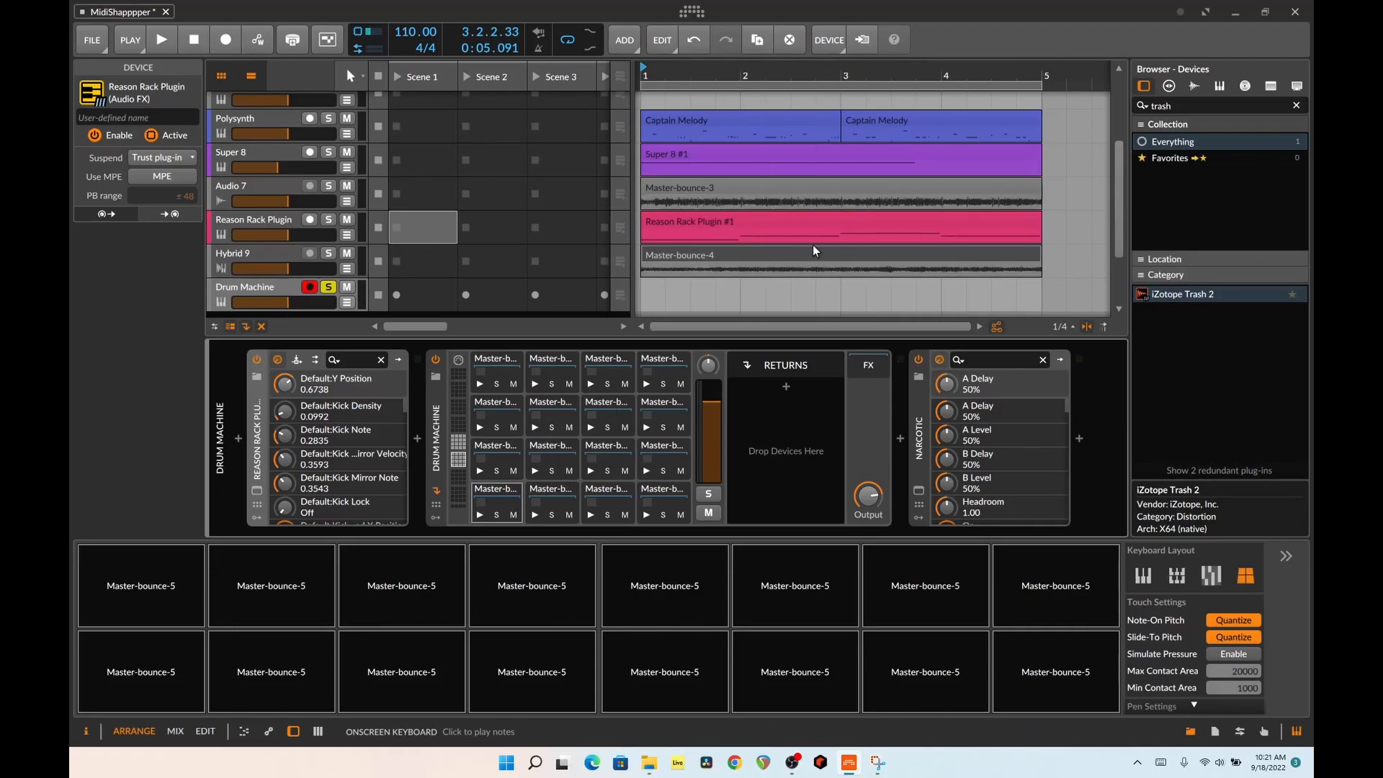
scroll(813, 252, down, 2)
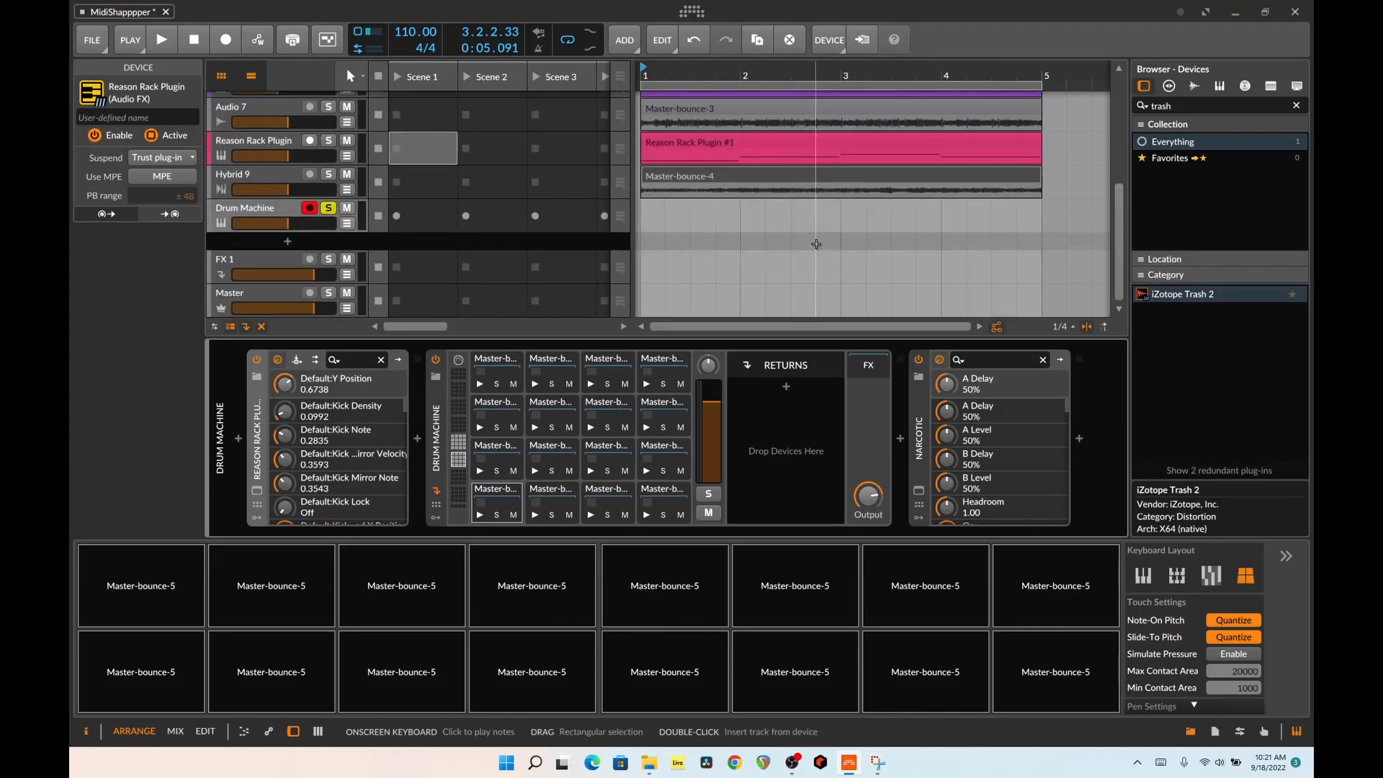
click(688, 152)
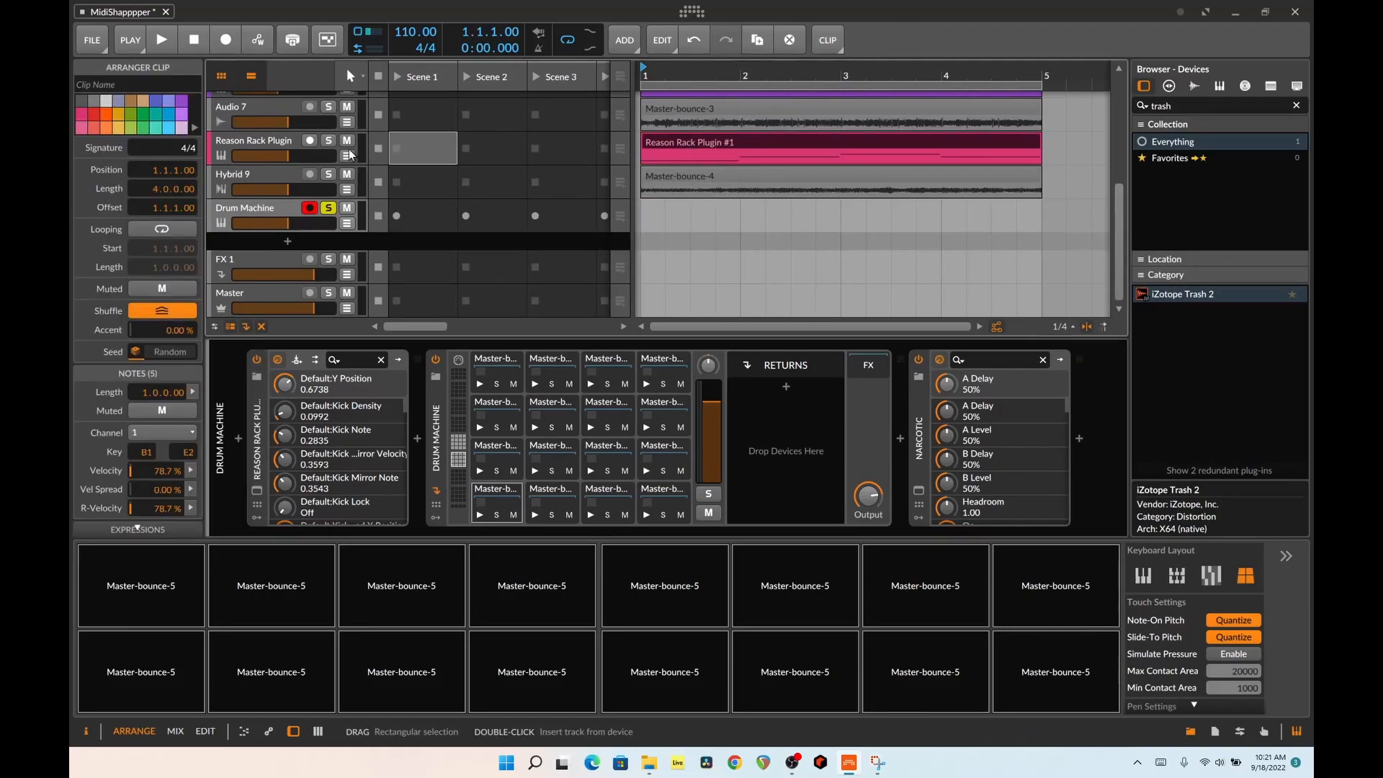